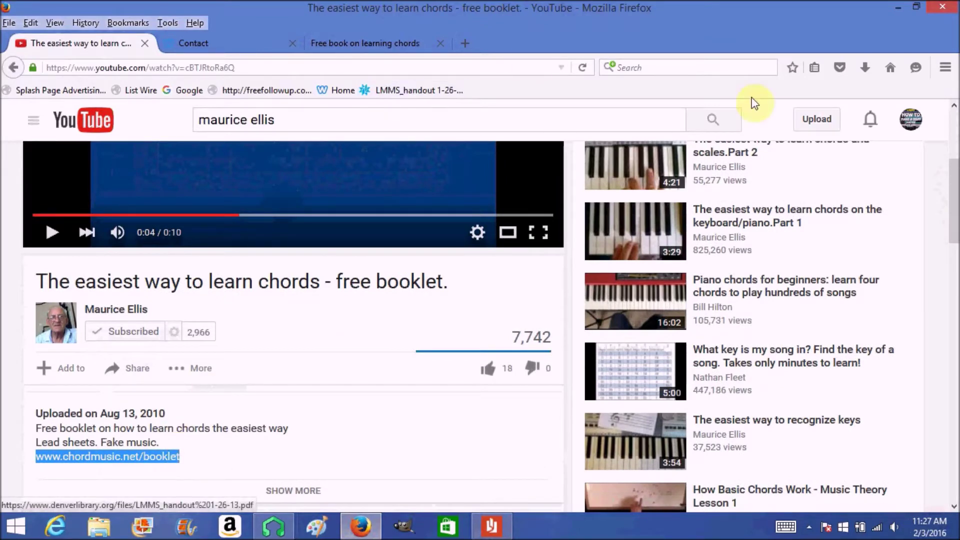
Minimize the browser, view the "a minor scale" reference image and close it to return to LMMS.
left_click(897, 10)
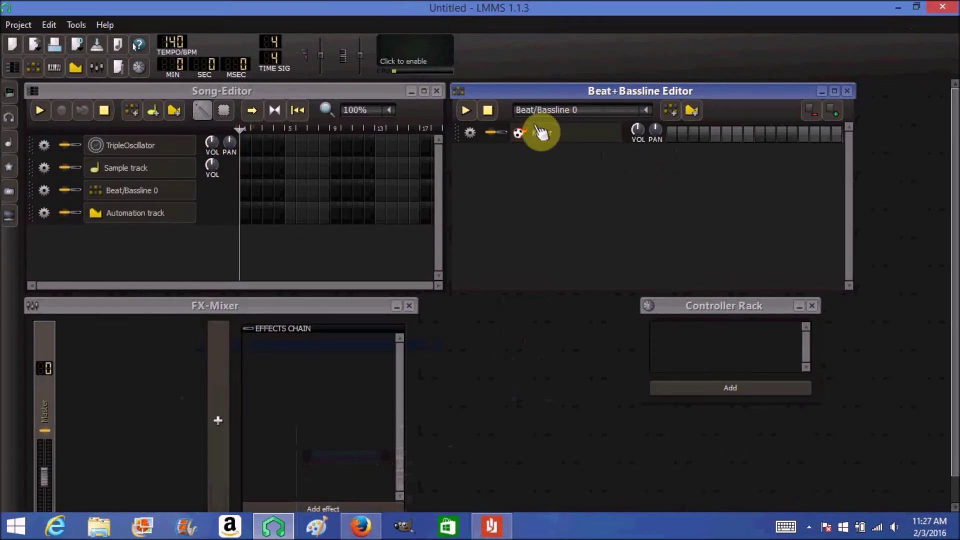
left_click(101, 530)
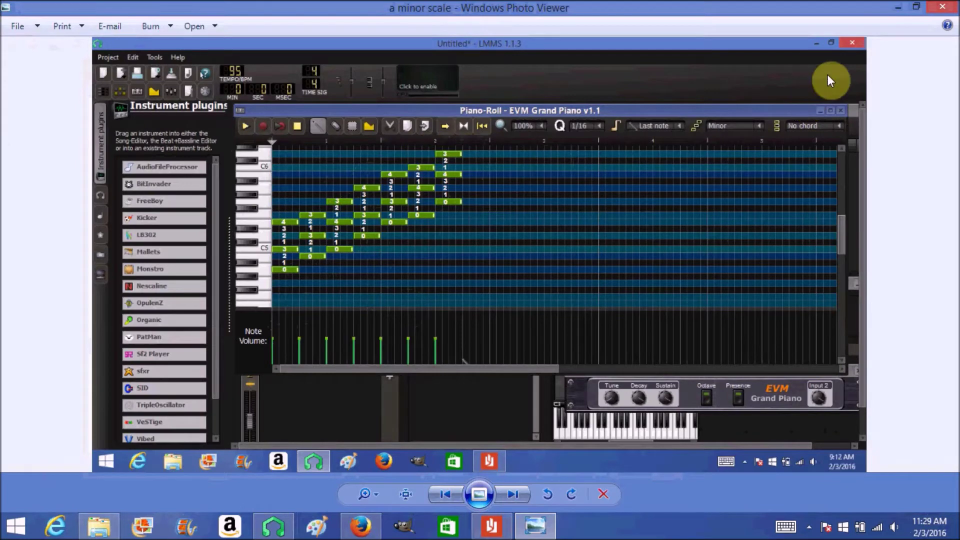
left_click(942, 7)
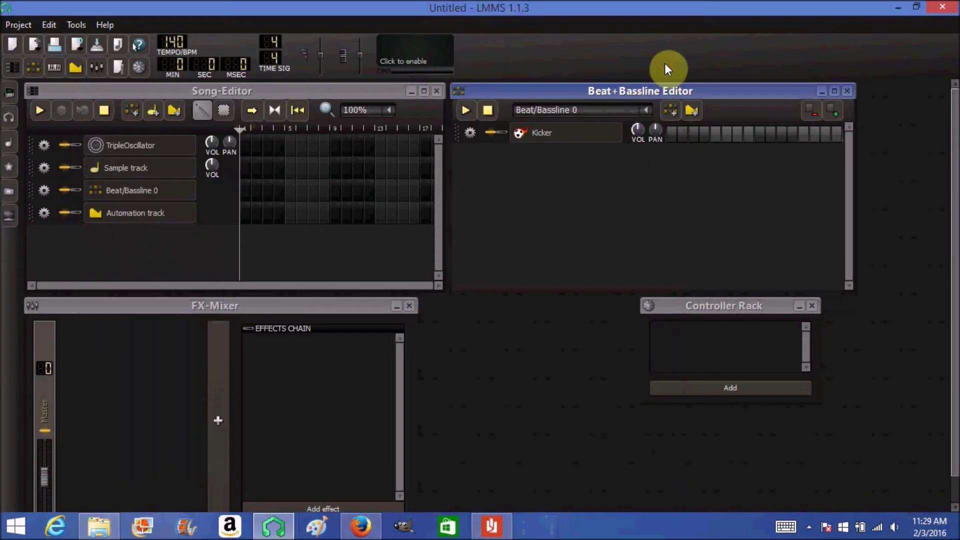
left_click(663, 68)
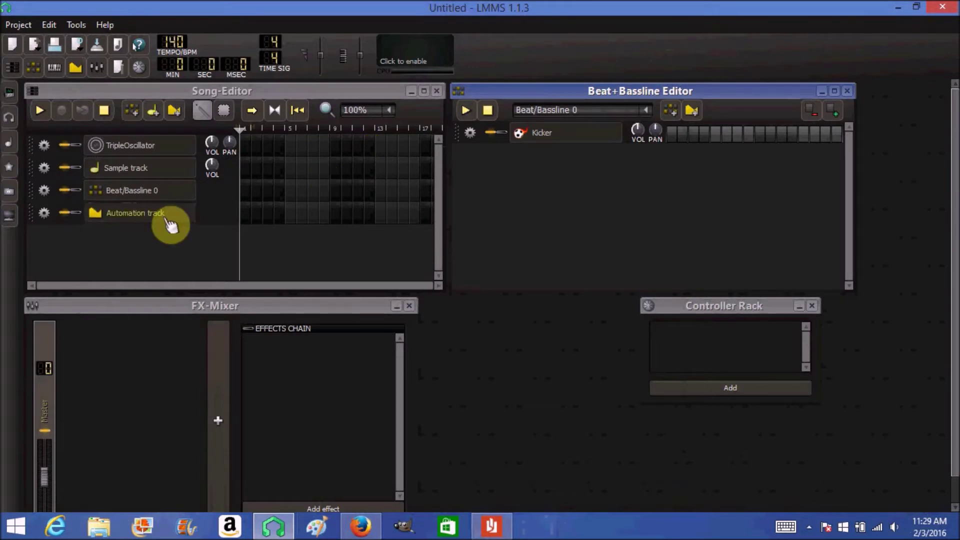
Add a VeSTige instrument track to the Song-Editor and open its settings window.
left_click(8, 96)
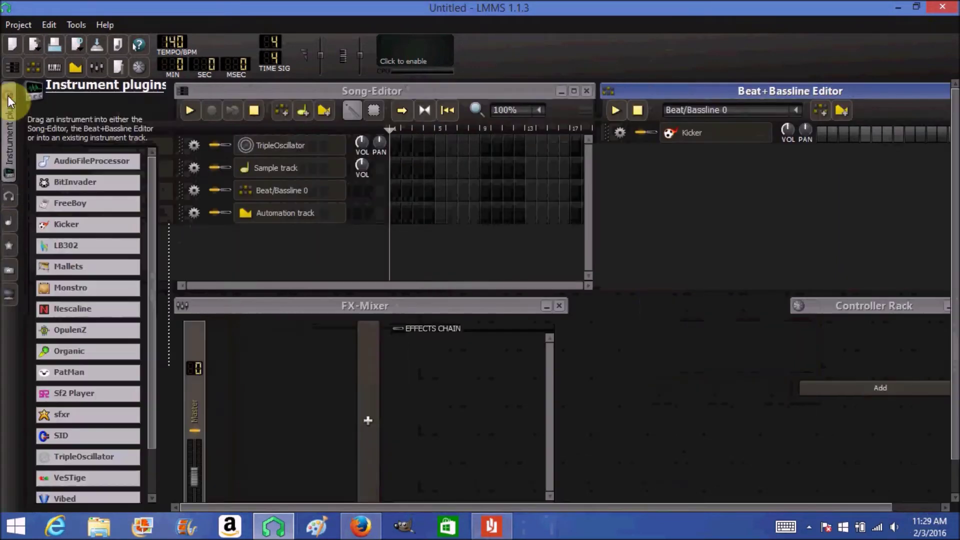
left_click_drag(85, 504, 191, 243)
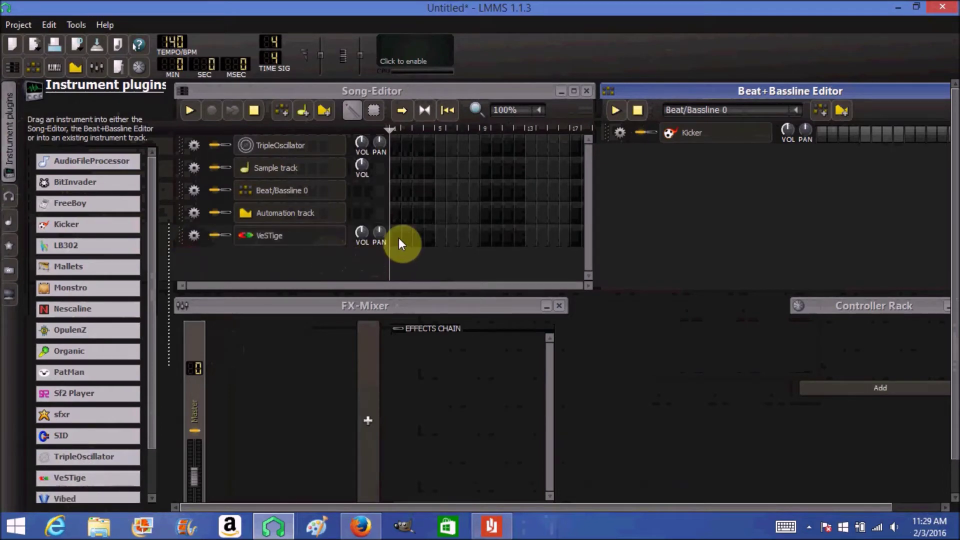
left_click(304, 239)
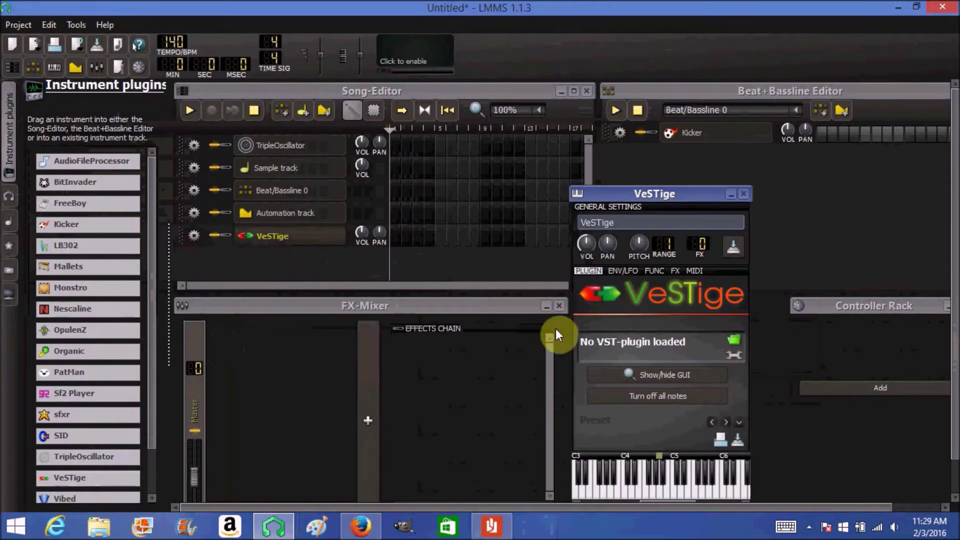
Load the EVM Grand Piano v1.1 VST plugin from the pianos folder into VeSTige and close the instrument windows.
left_click(733, 340)
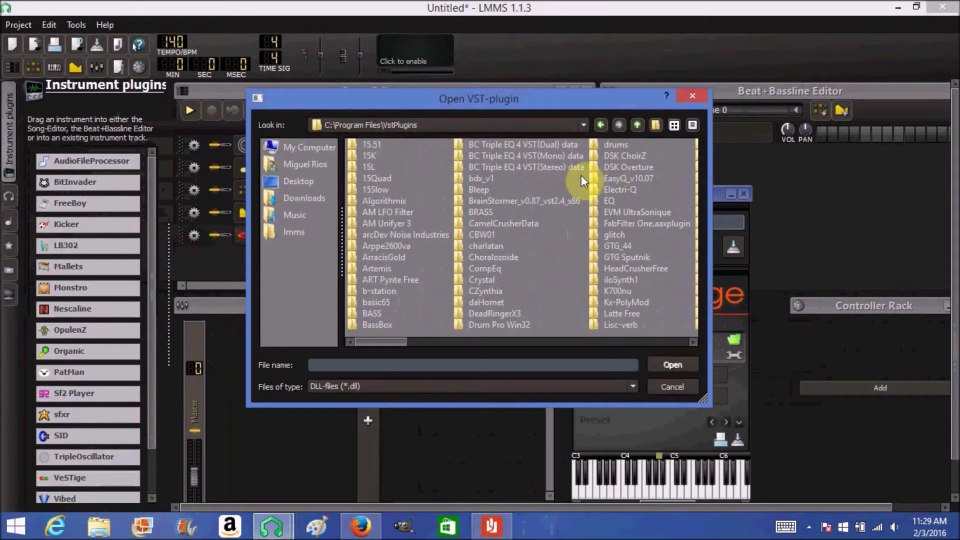
left_click(692, 343)
left_click(692, 343)
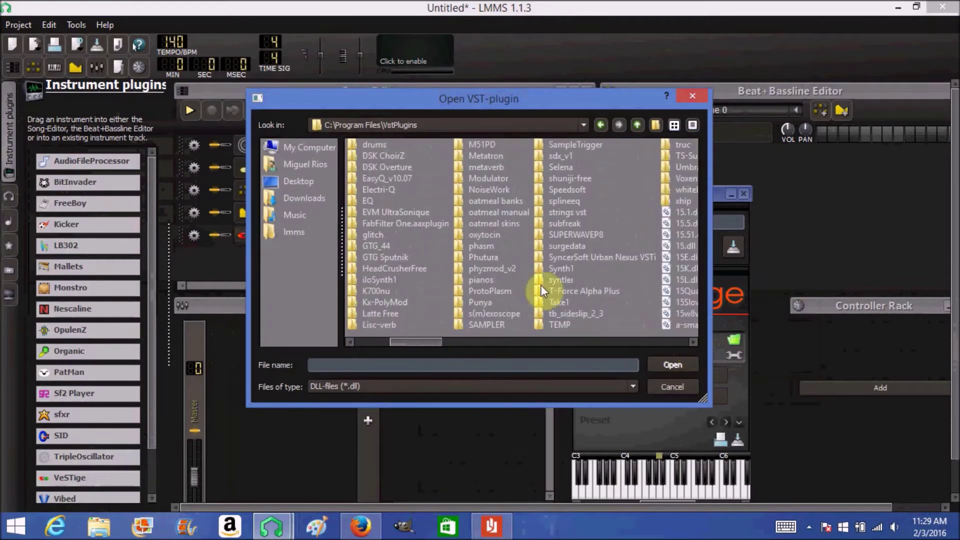
double_click(469, 280)
double_click(364, 141)
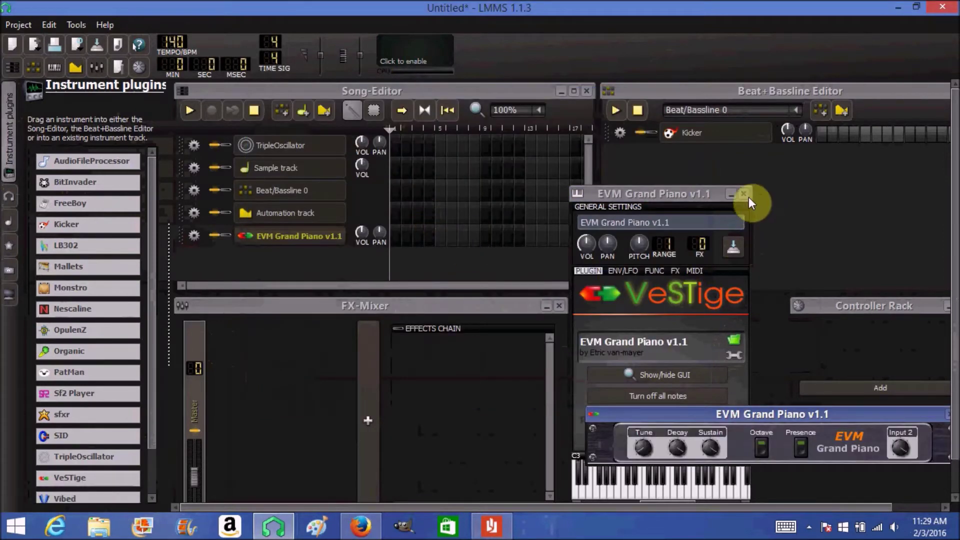
left_click(744, 195)
left_click_drag(901, 415, 830, 406)
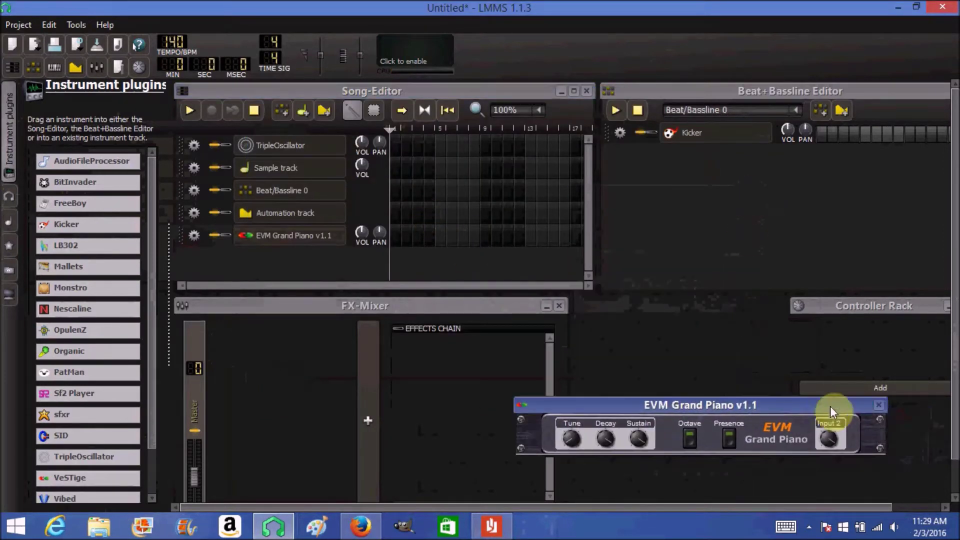
left_click(878, 404)
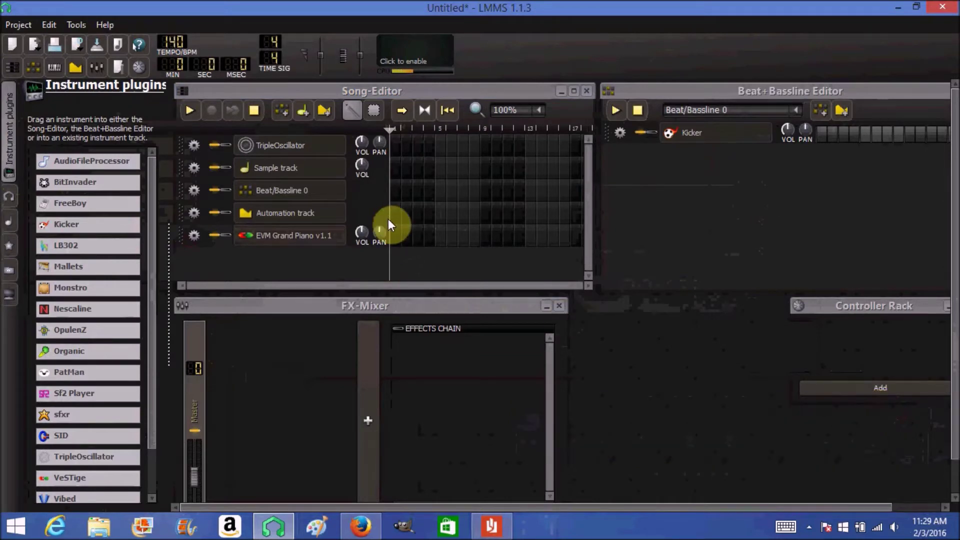
Open the first bar of the EVM Grand Piano track in the Piano-Roll and set the scale to Minor.
double_click(397, 234)
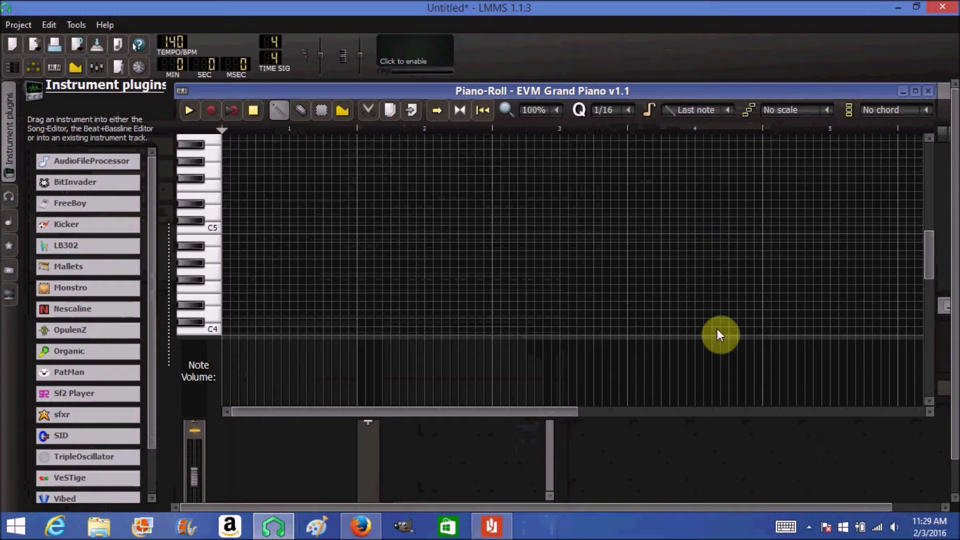
left_click(830, 113)
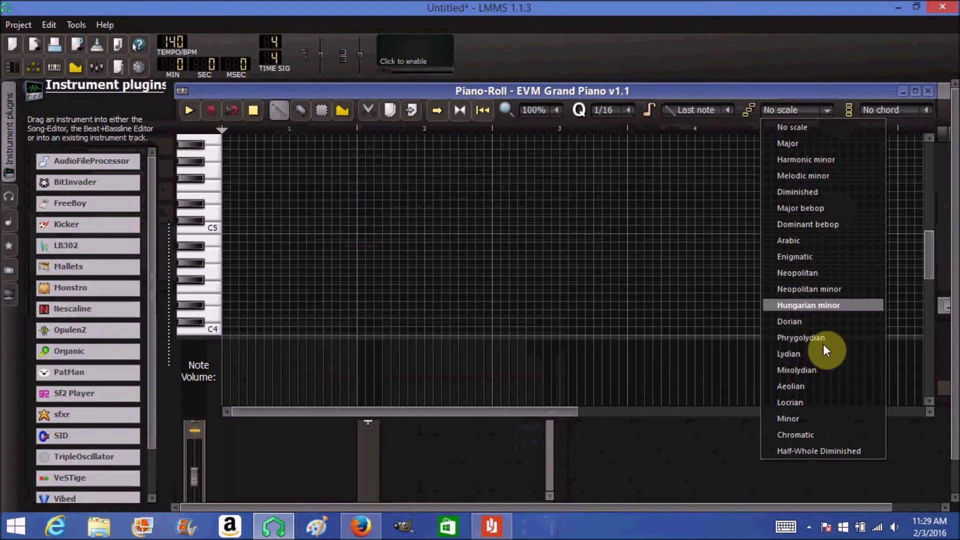
left_click(798, 420)
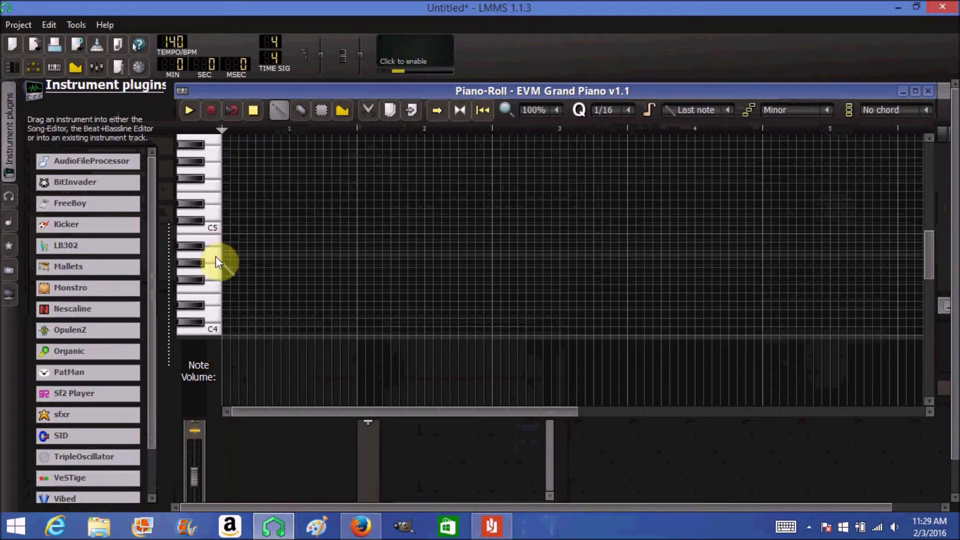
Place an A4 note at the start of the pattern and mark the current scale from the A4 key.
left_click(229, 254)
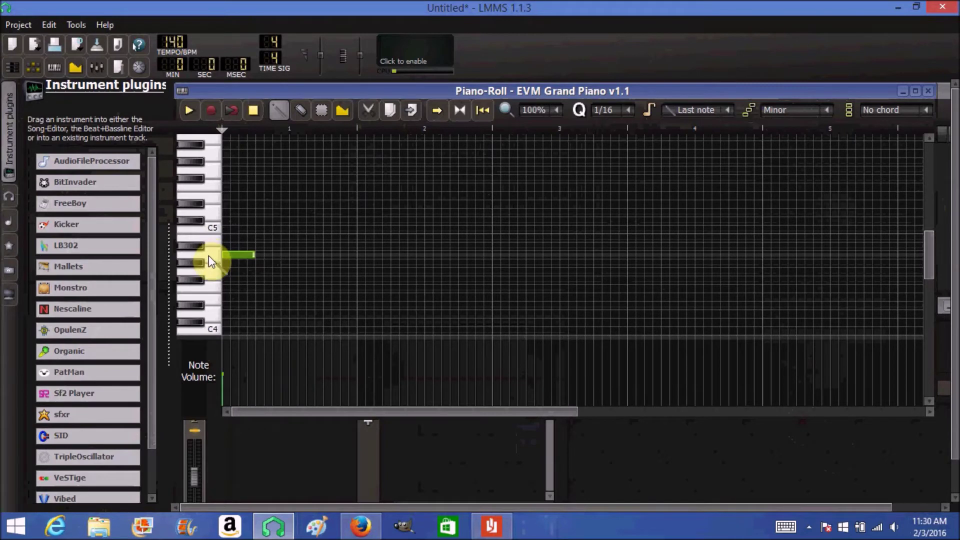
right_click(211, 257)
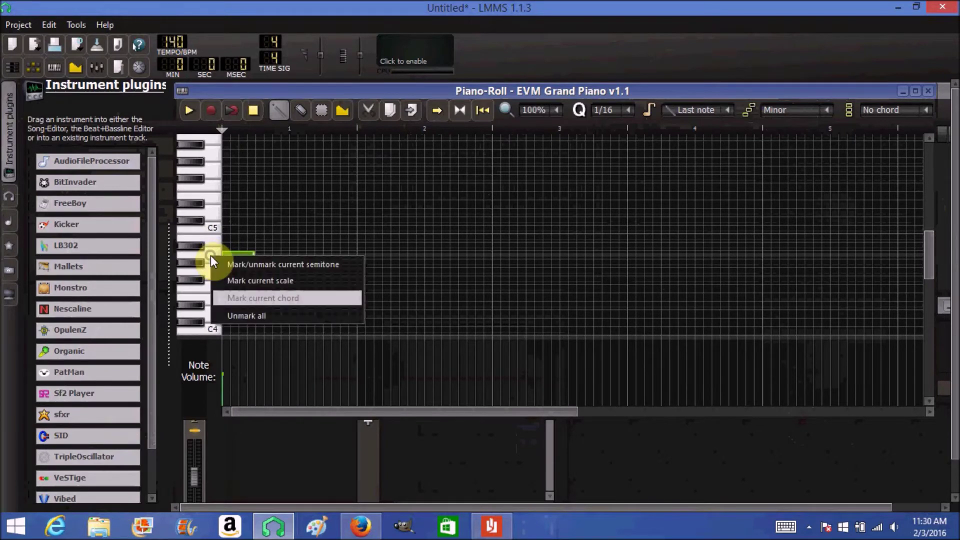
left_click(250, 280)
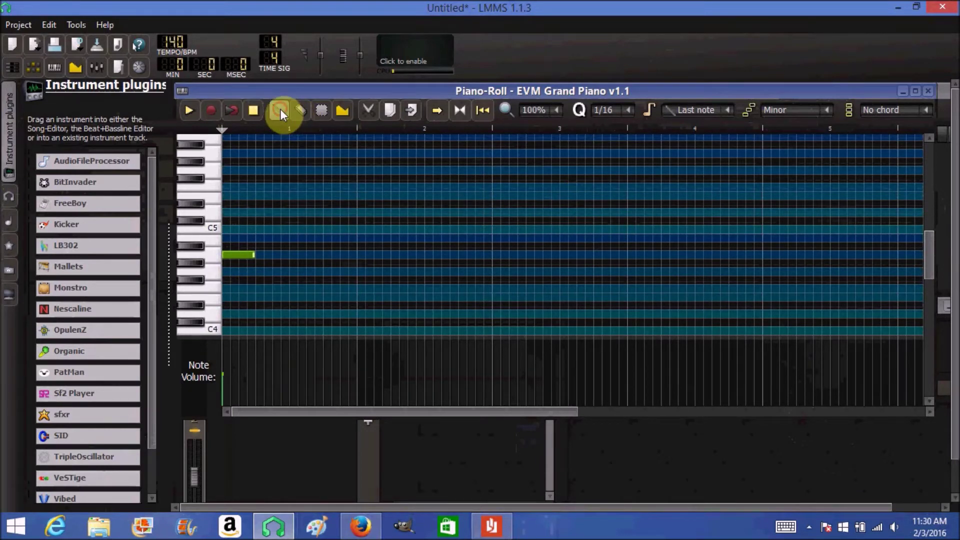
Stack the remaining A minor scale notes B4, C5, D5, E5, F5 and G5 above A4 at the pattern start.
left_click(226, 237)
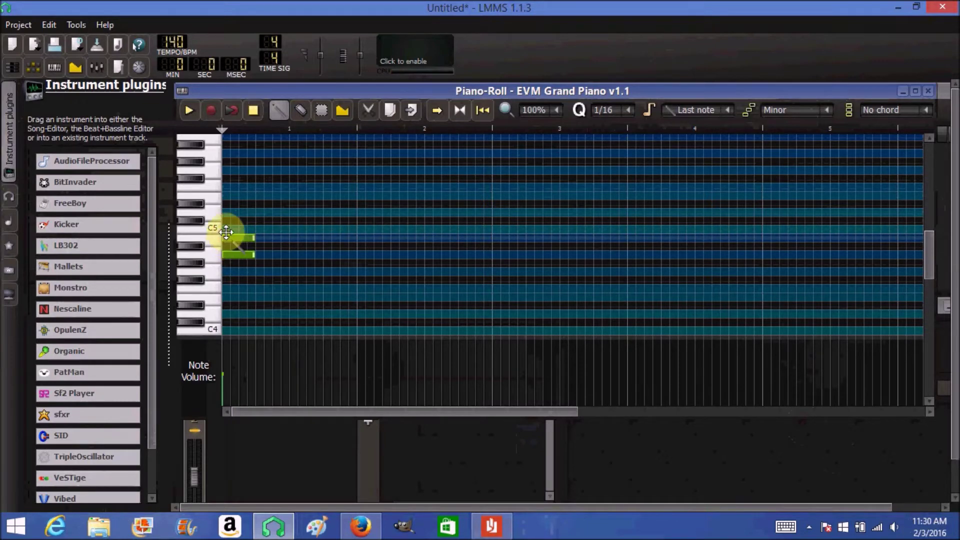
left_click(224, 228)
left_click(226, 212)
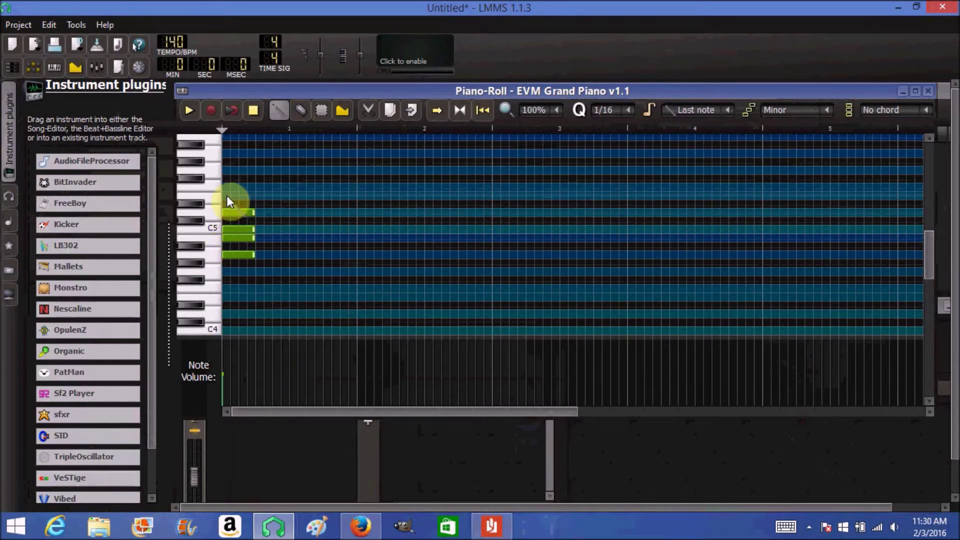
left_click(226, 186)
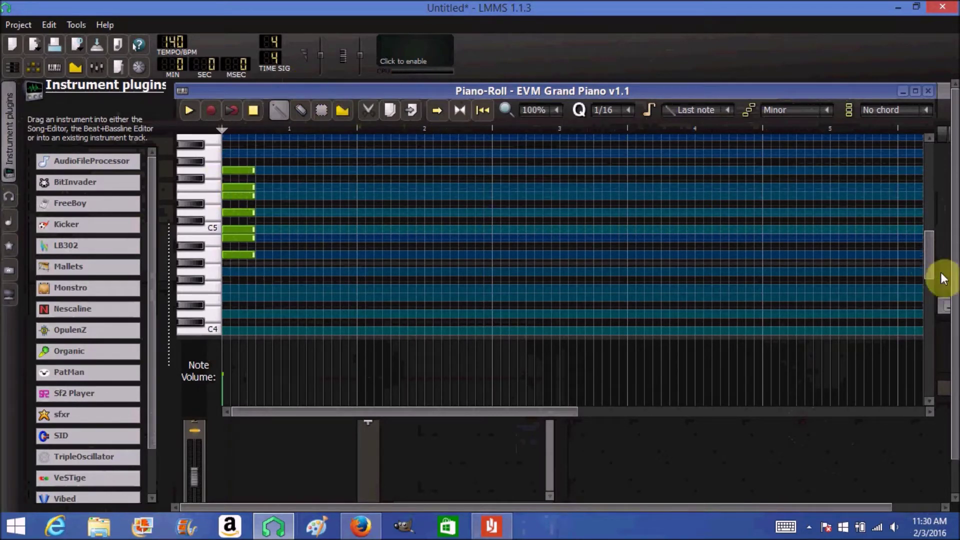
Select all seven stacked notes, shift them up four semitones, return them to their original pitches and deselect them.
left_click_drag(928, 259, 928, 257)
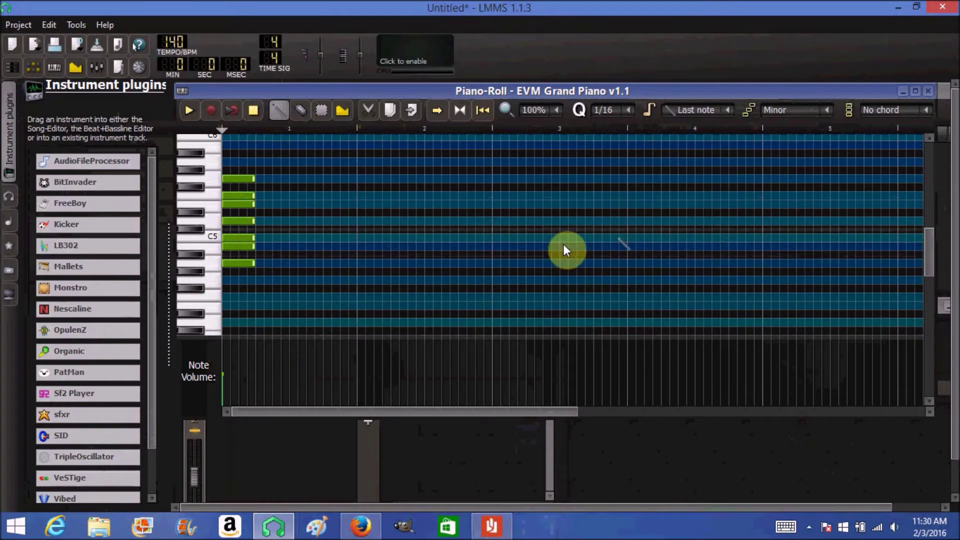
left_click(319, 109)
left_click_drag(238, 160, 277, 295)
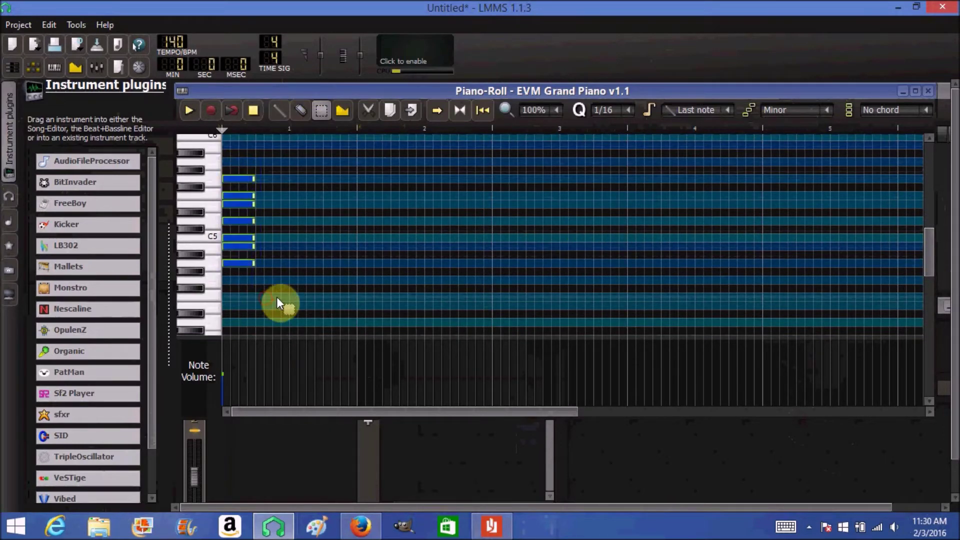
left_click(278, 109)
left_click_drag(246, 264, 245, 228)
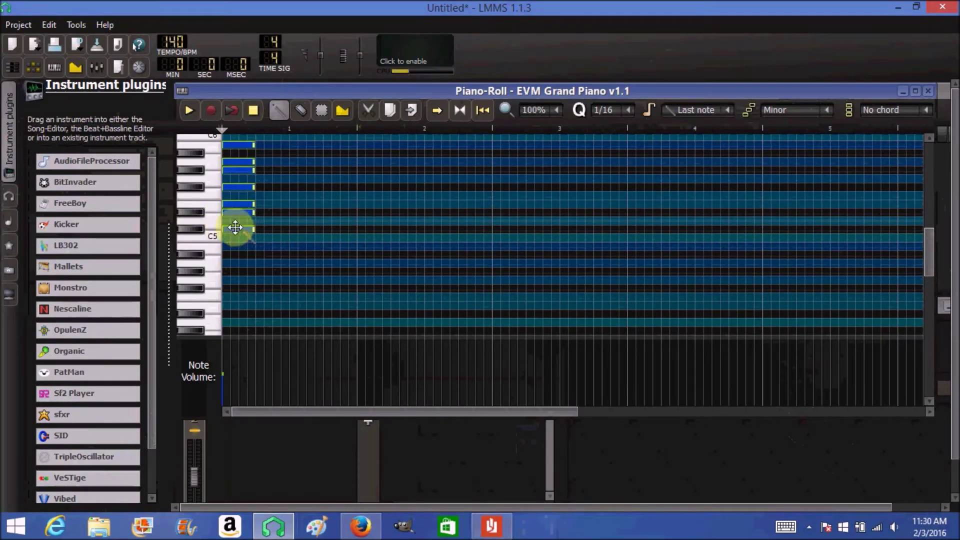
left_click_drag(235, 228, 238, 267)
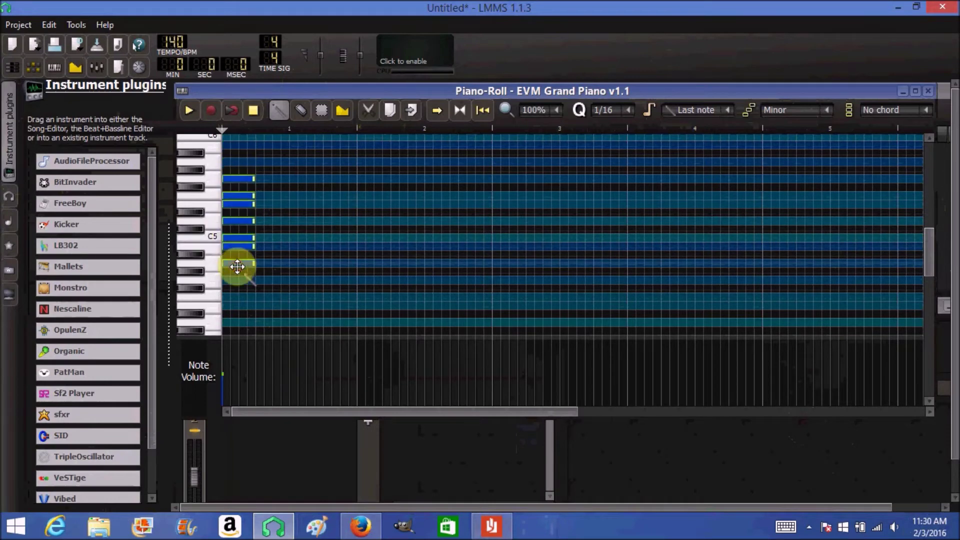
left_click(244, 191)
right_click(259, 187)
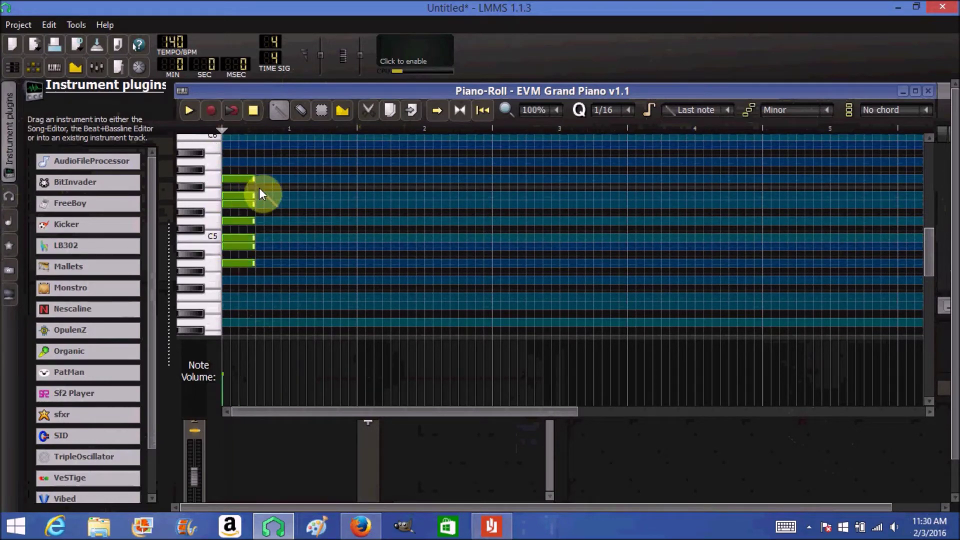
Lay out B4, C5, D5, E5, F5 and G5 one after another following A4, and delete the stacked duplicates above A4.
left_click(259, 245)
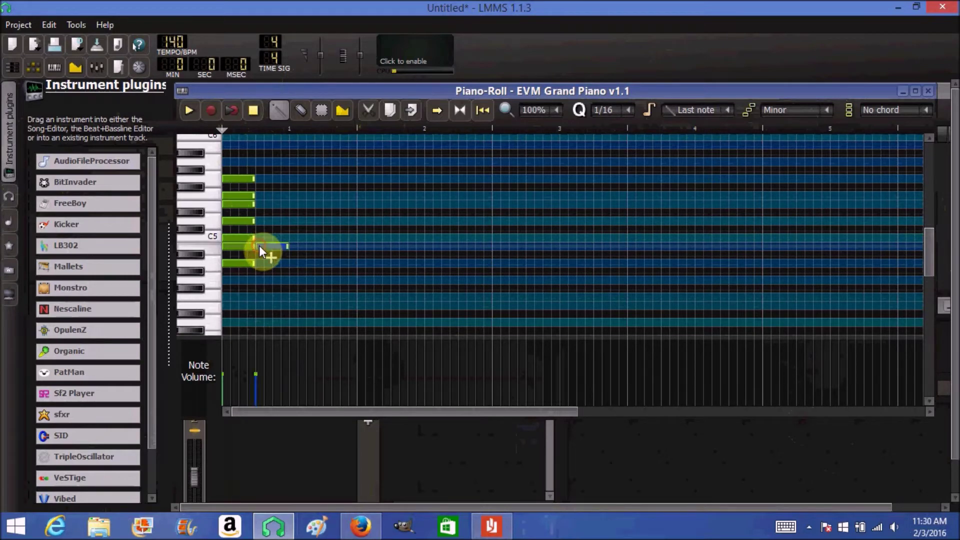
left_click(290, 239)
left_click(326, 221)
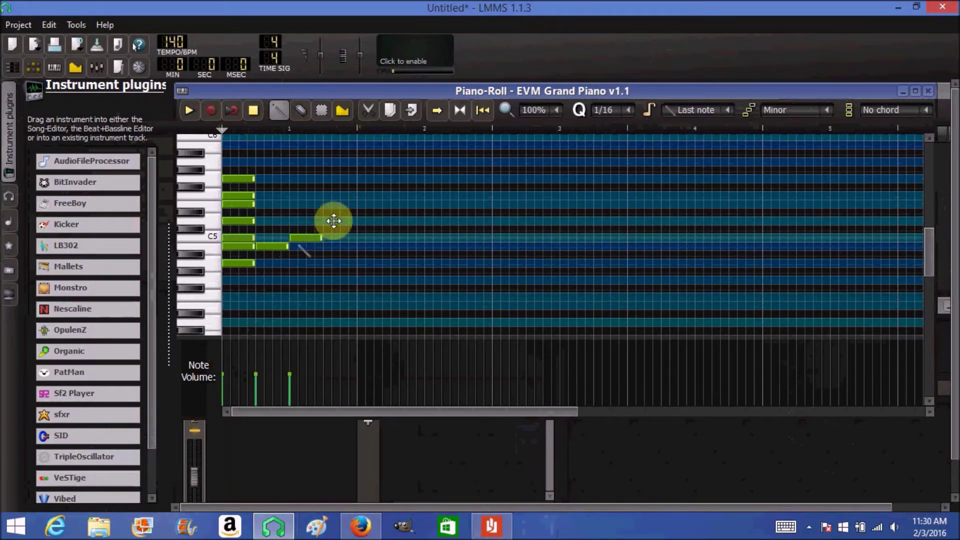
left_click(360, 204)
left_click(398, 196)
left_click(433, 179)
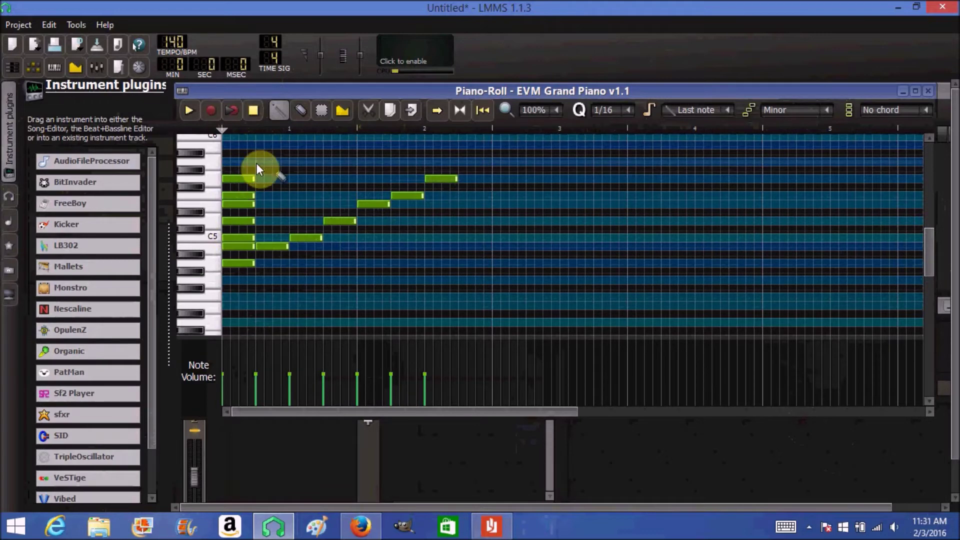
right_click(232, 245)
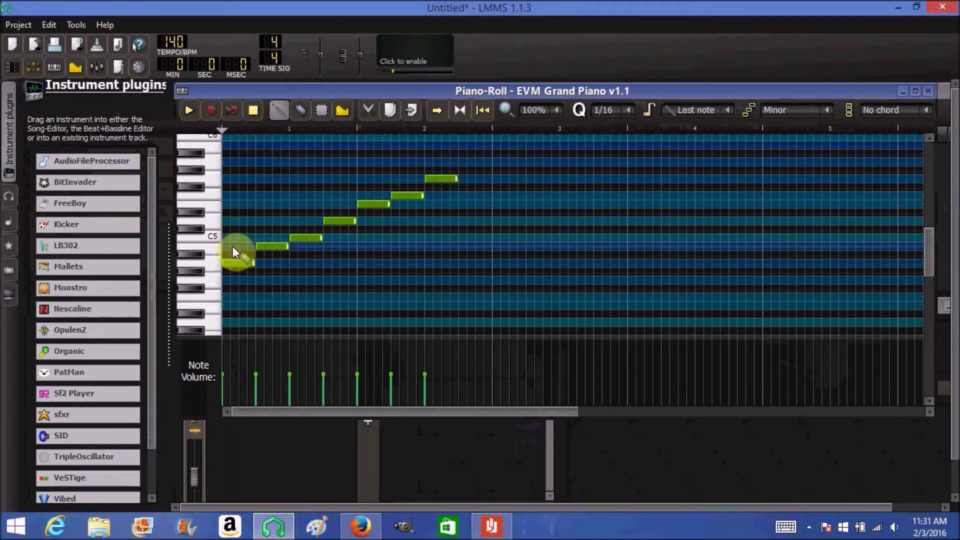
Build triads by adding the scale third and fifth above each of the seven notes, and set the tempo to 95 BPM.
left_click(279, 110)
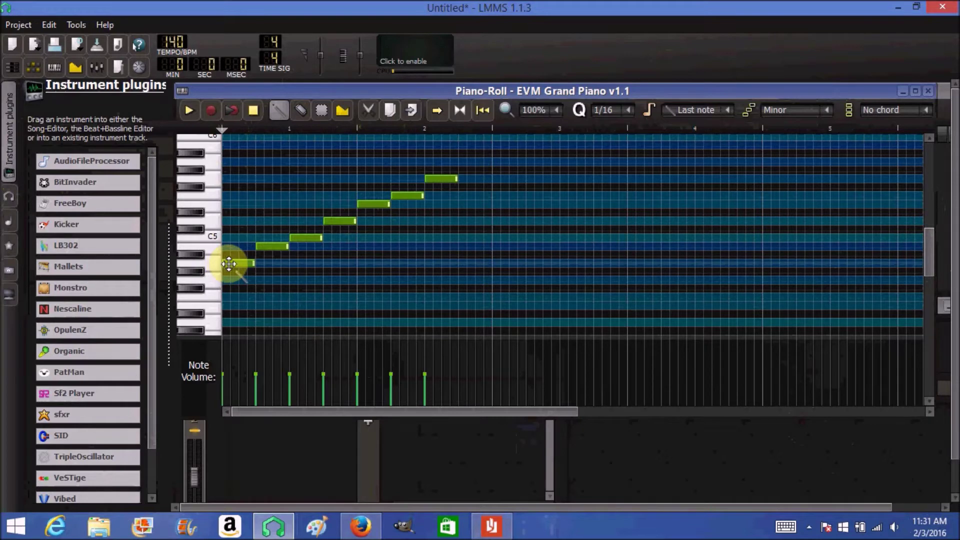
left_click(224, 237)
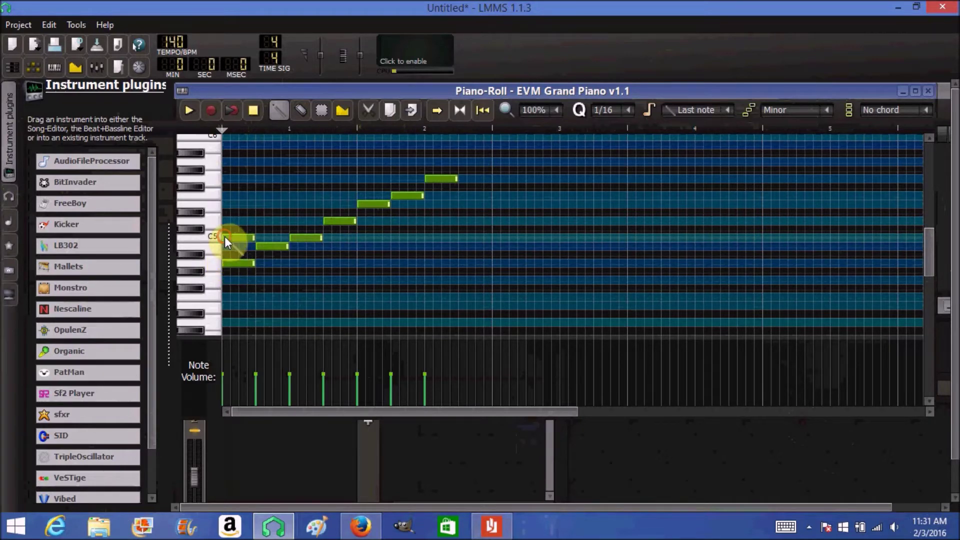
left_click(226, 203)
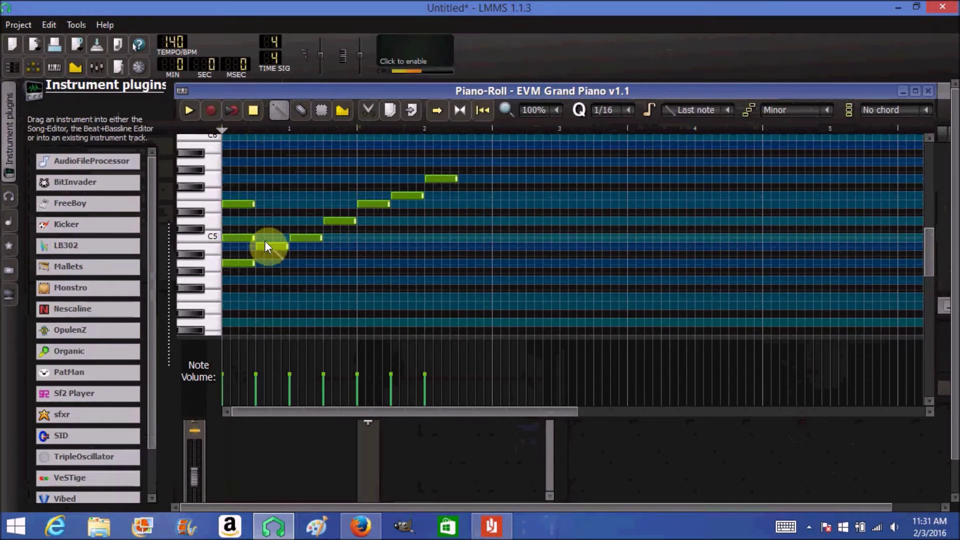
left_click(259, 220)
left_click(259, 194)
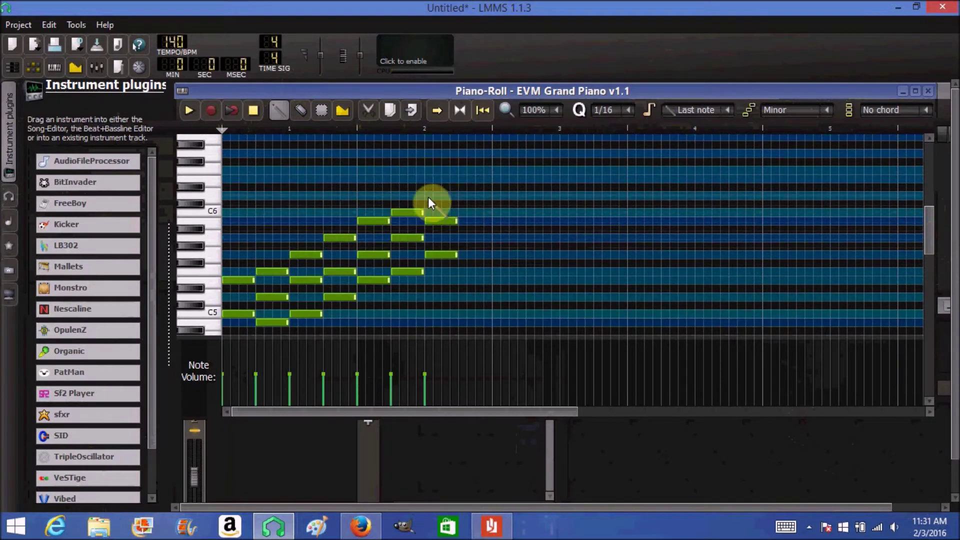
left_click_drag(180, 40, 176, 38)
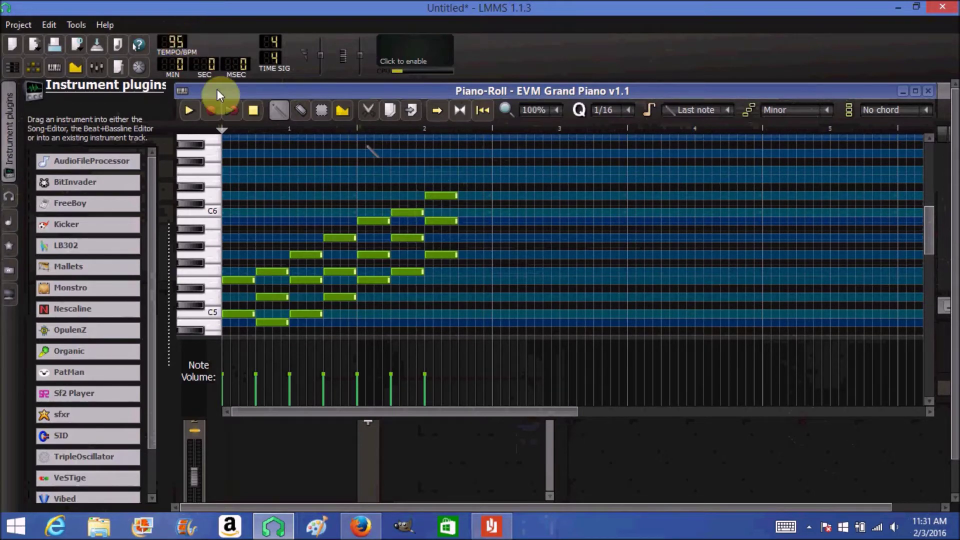
Play back the seven triads, transpose them all up four semitones so the first starts on C#5, and play them again.
left_click(189, 111)
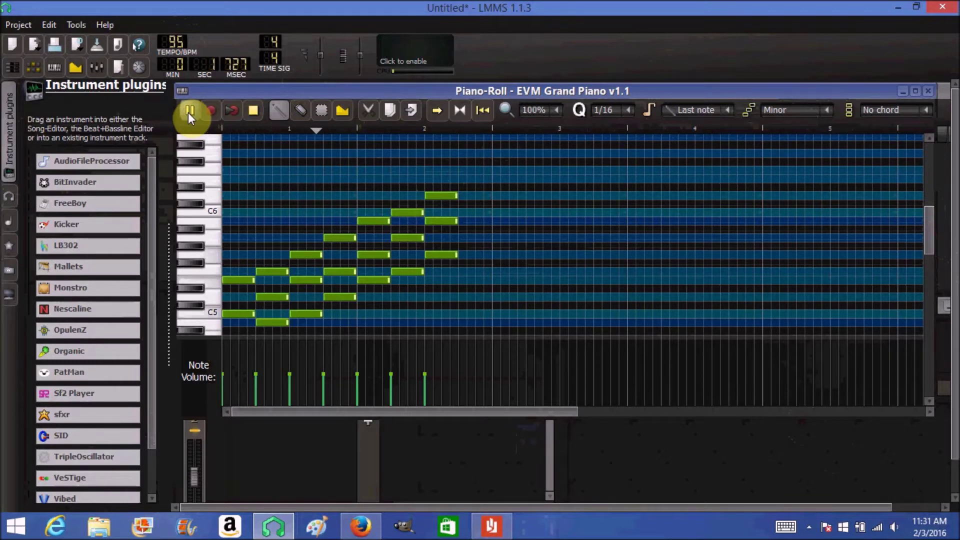
left_click(252, 113)
left_click_drag(930, 218, 931, 230)
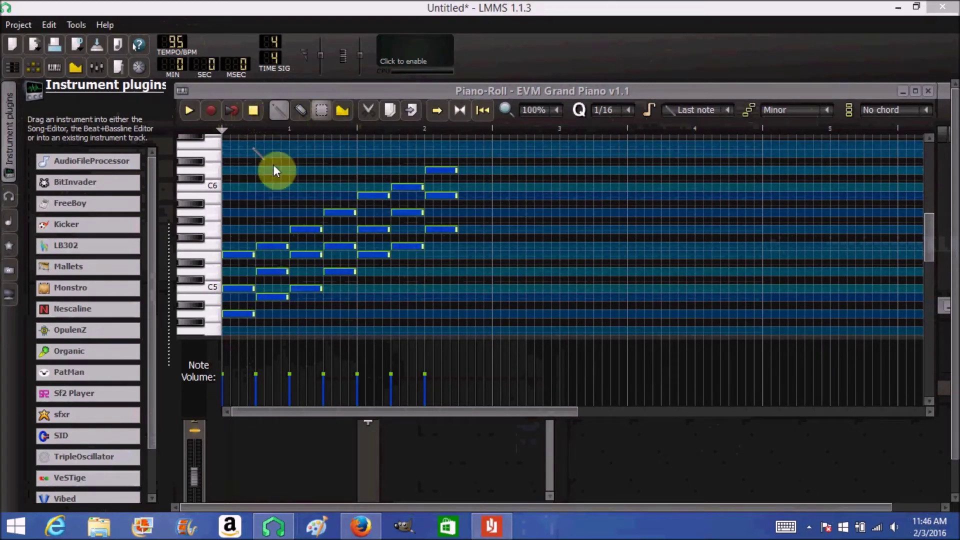
left_click_drag(237, 314, 236, 280)
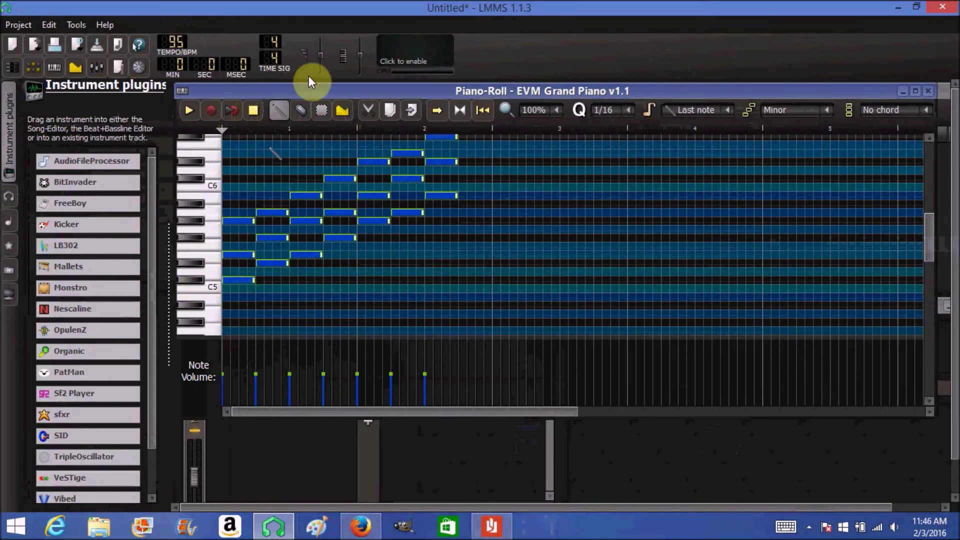
left_click(188, 112)
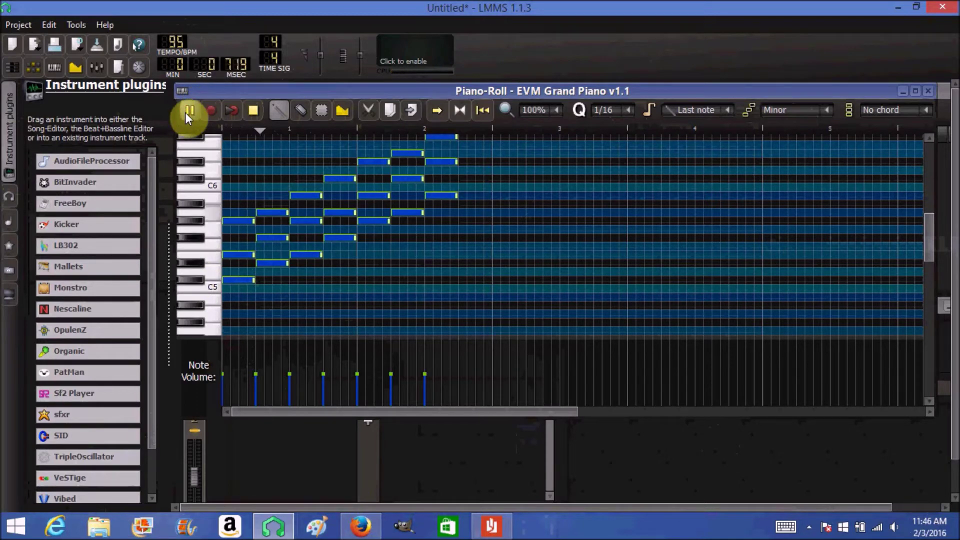
left_click(253, 110)
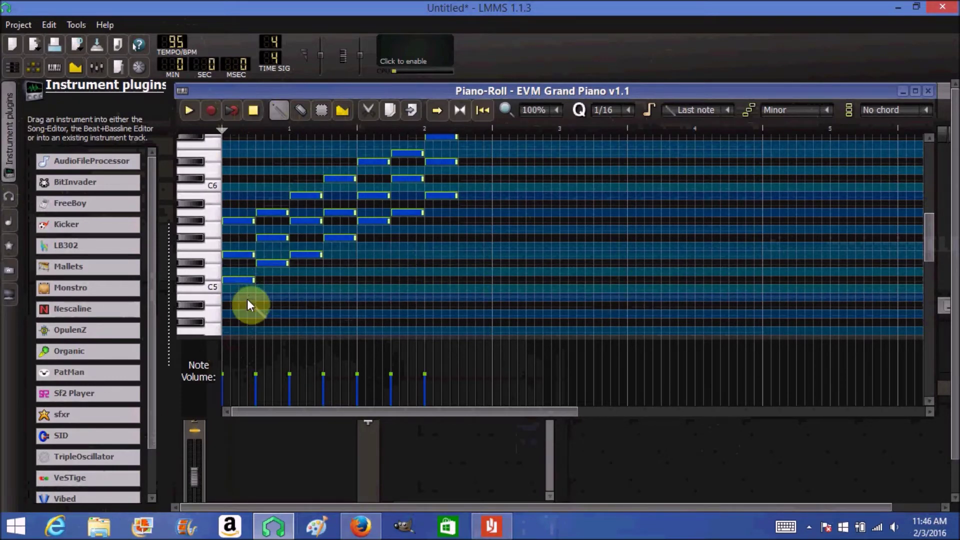
Unmark all highlighted scale semitones in the Piano-Roll.
left_click(212, 290)
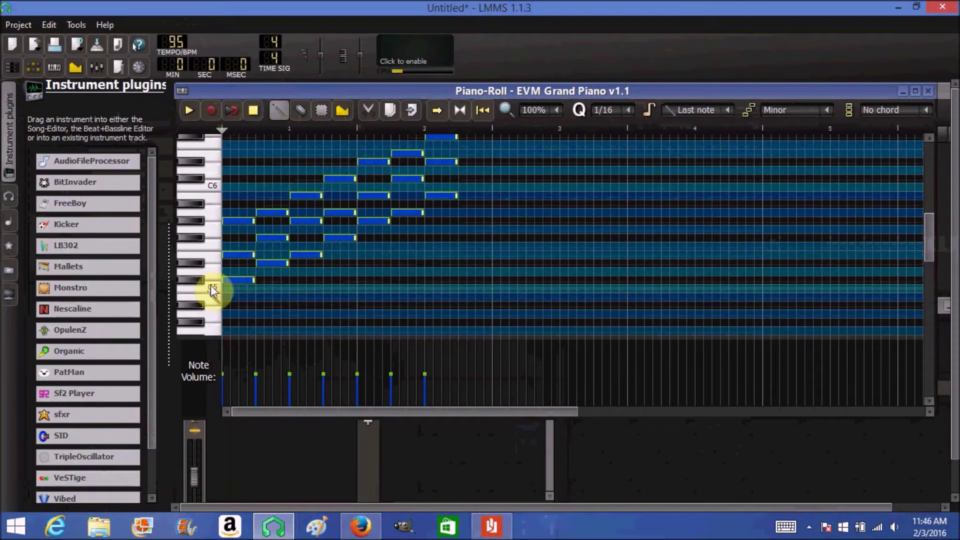
right_click(214, 287)
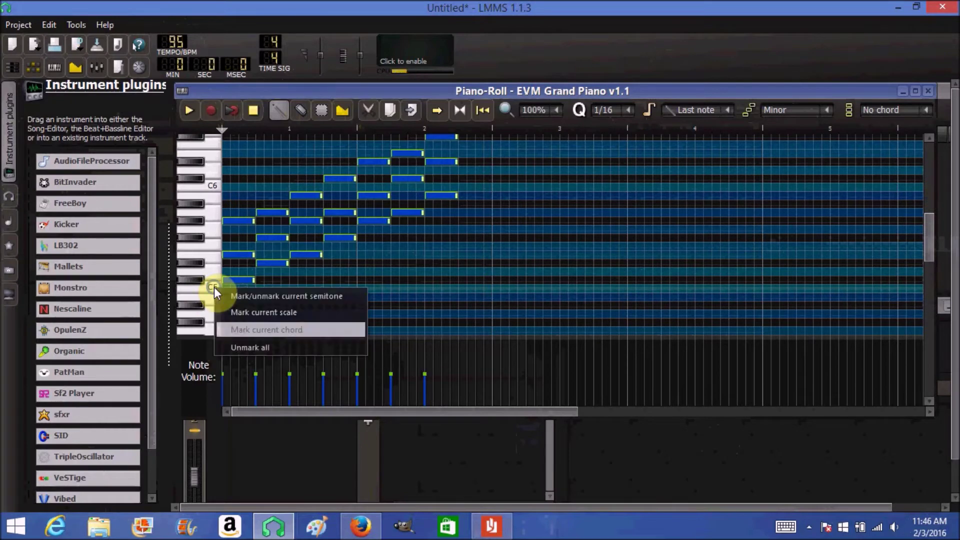
left_click(238, 350)
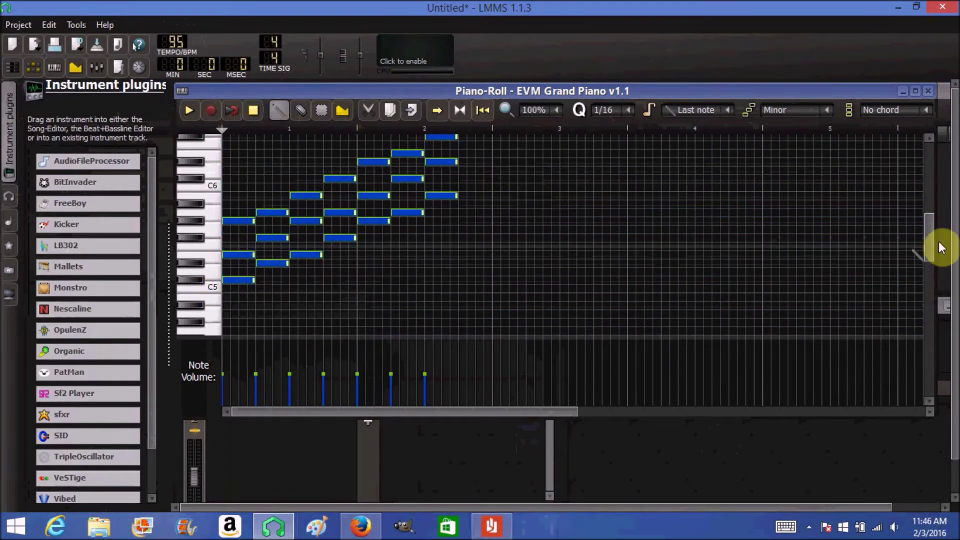
Delete all three notes of both the second and third triads.
left_click_drag(929, 239, 930, 231)
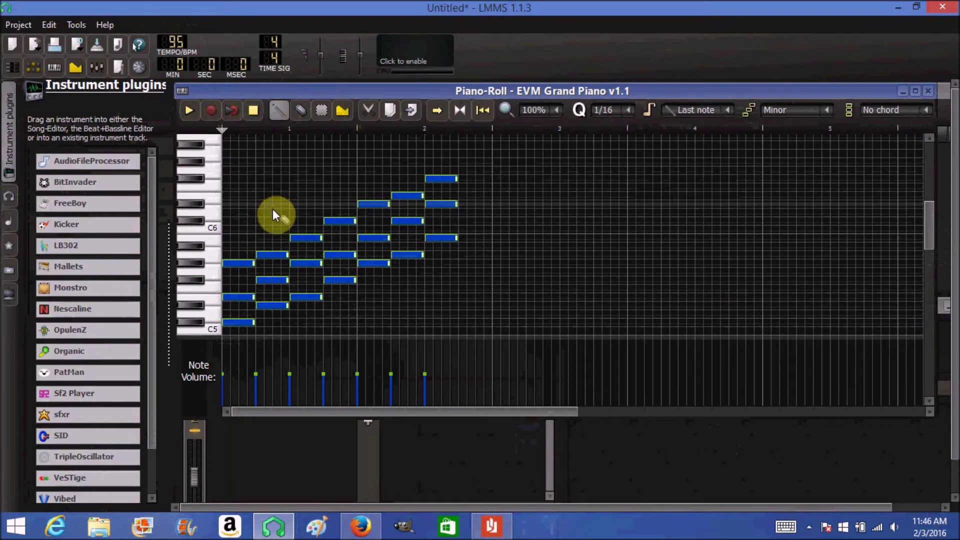
right_click(272, 254)
right_click(272, 279)
right_click(272, 305)
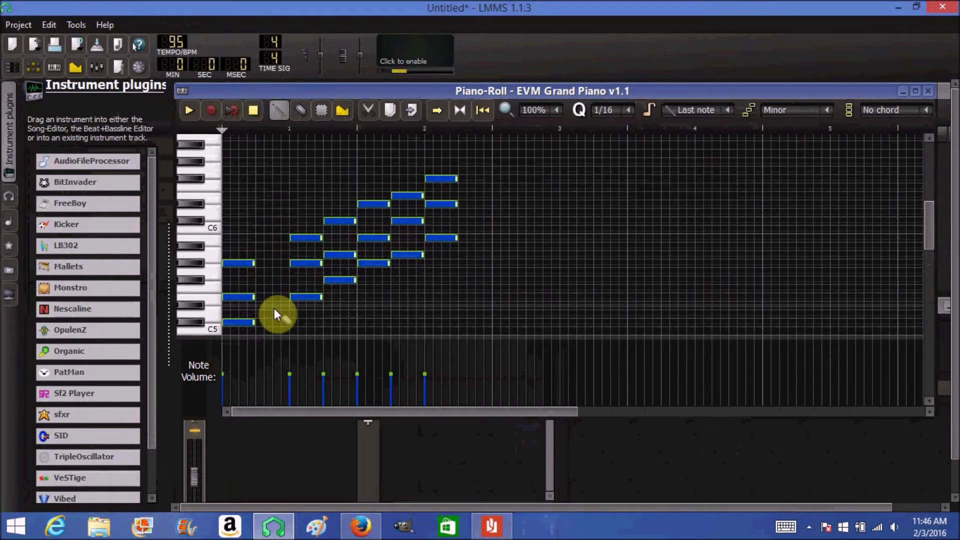
right_click(294, 296)
right_click(296, 263)
right_click(298, 238)
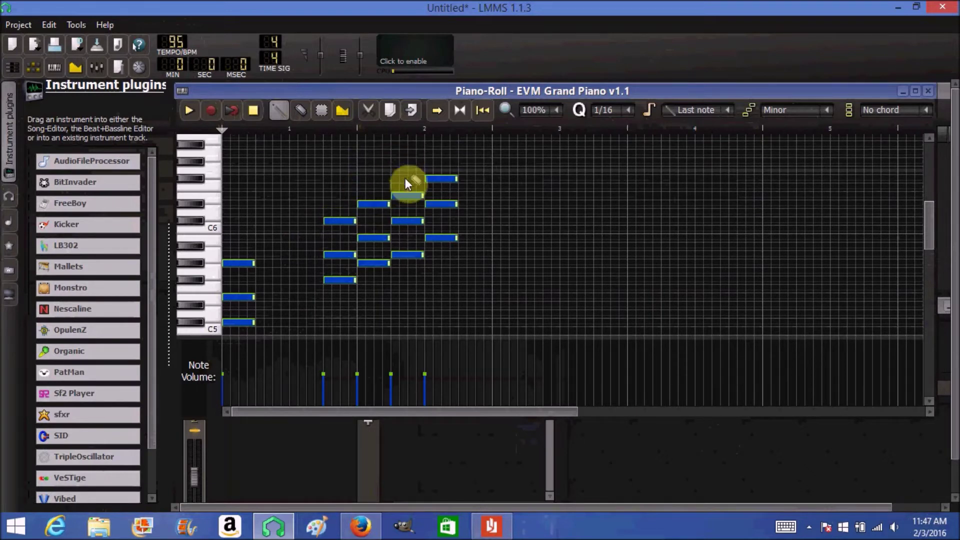
Delete all three notes of both the sixth and seventh triads.
right_click(409, 195)
right_click(411, 220)
right_click(414, 254)
right_click(433, 238)
right_click(436, 204)
right_click(439, 172)
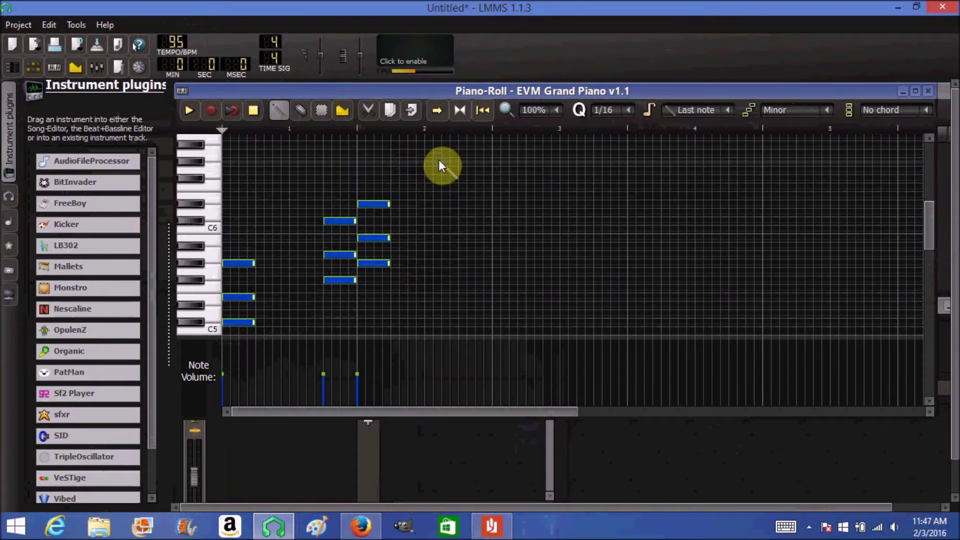
Move the fourth and fifth triads together one beat earlier, putting the fourth on beat 3 of the first bar.
left_click(319, 110)
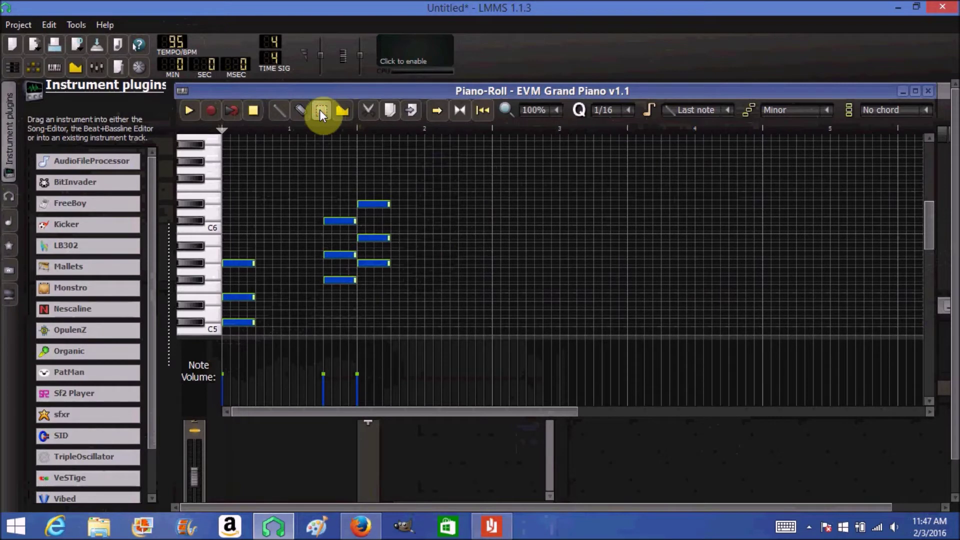
left_click(310, 167)
mouse_move(310, 167)
left_mouse_down()
mouse_move(395, 314)
mouse_move(393, 306)
left_mouse_up()
left_click(279, 111)
left_click_drag(332, 279, 297, 280)
Move the last triad one beat later to the start of the second bar and play back the three-chord progression.
left_click(321, 110)
left_click(338, 172)
left_click_drag(338, 167, 350, 285)
left_click(279, 111)
left_click_drag(339, 263, 376, 264)
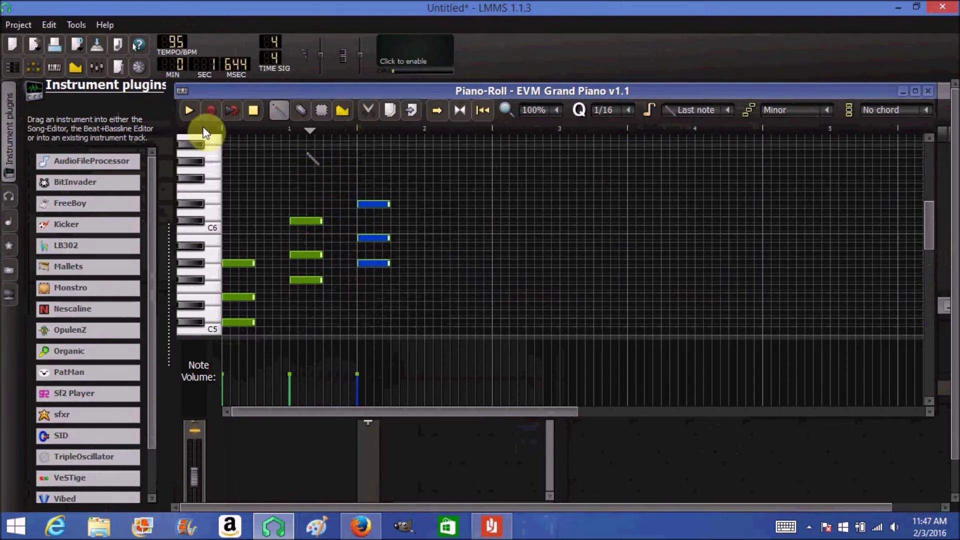
left_click(190, 108)
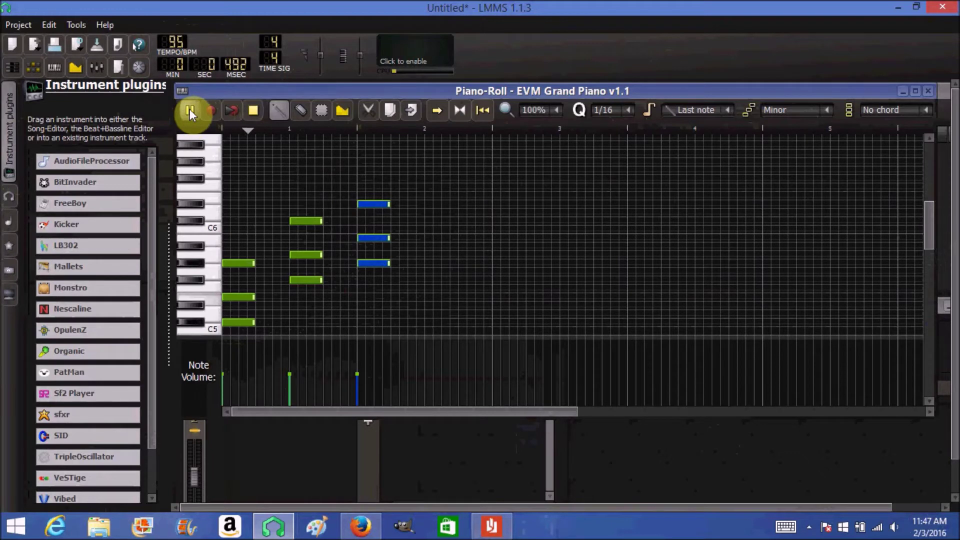
left_click(249, 109)
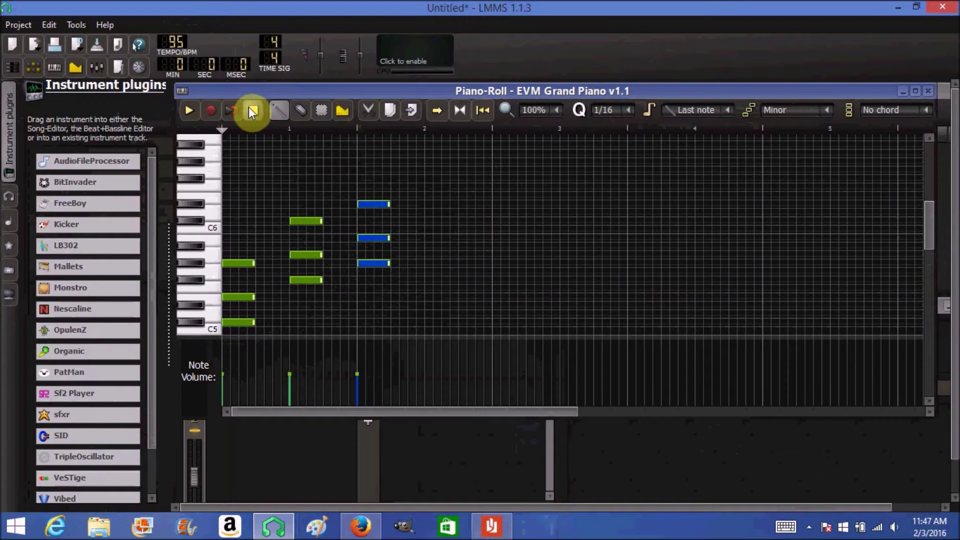
Invert the chords by lowering the second chord's top note and the third chord's top two notes one octave, and play the pattern.
left_click(320, 108)
left_click_drag(309, 234, 310, 236)
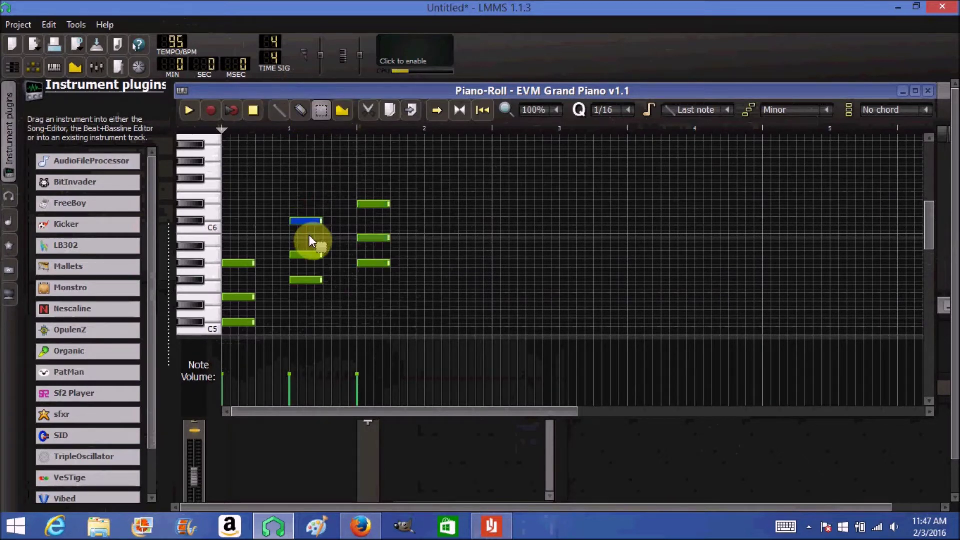
key("ctrl+Down")
left_click_drag(367, 189, 378, 251)
key("ctrl+Down")
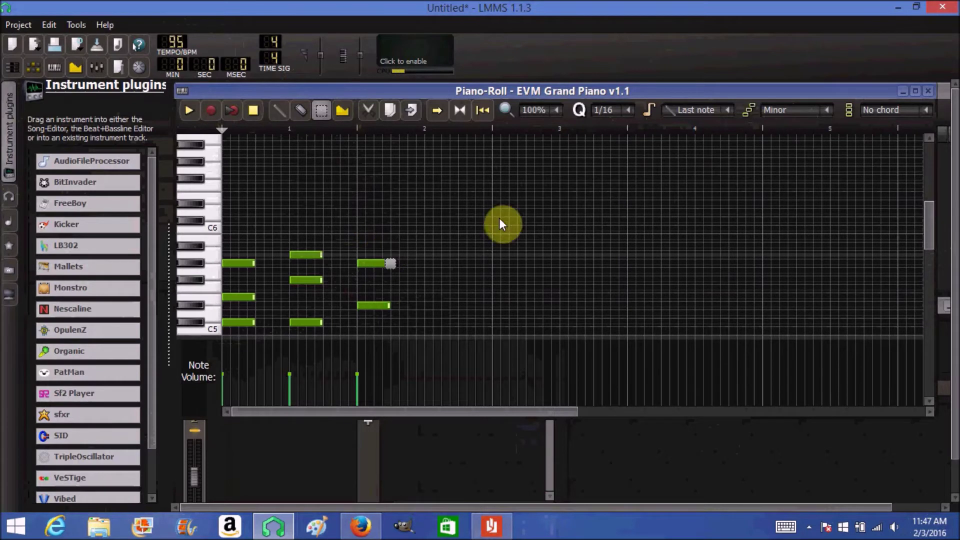
left_click_drag(927, 220, 927, 230)
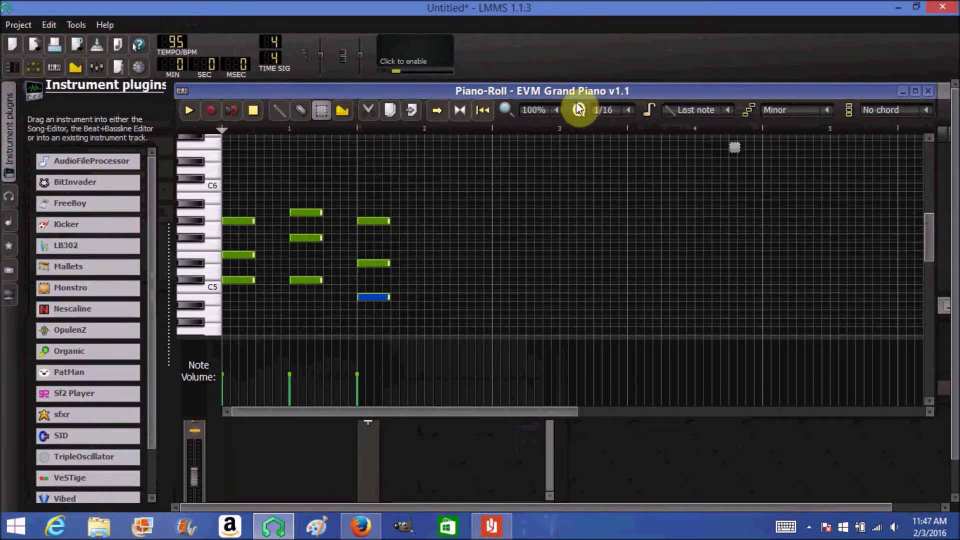
left_click(187, 107)
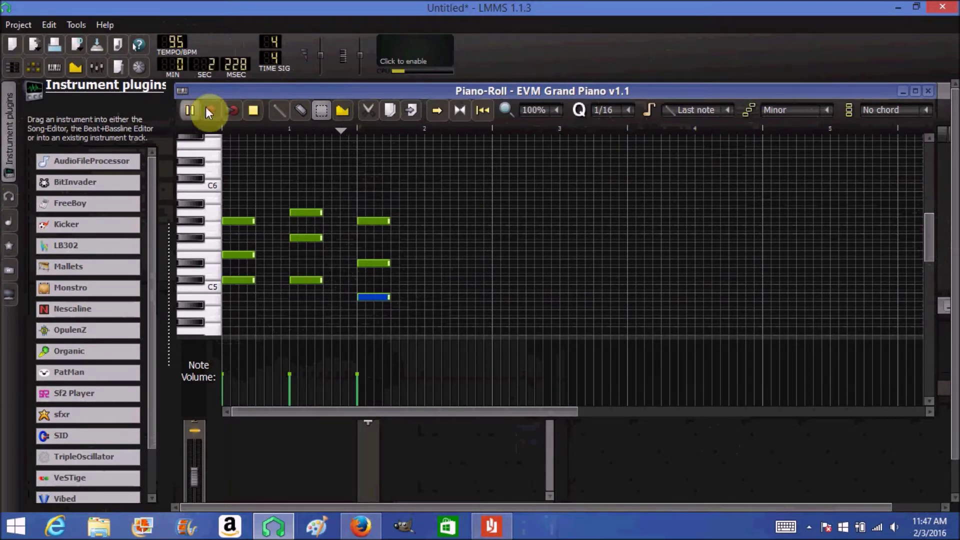
left_click(253, 112)
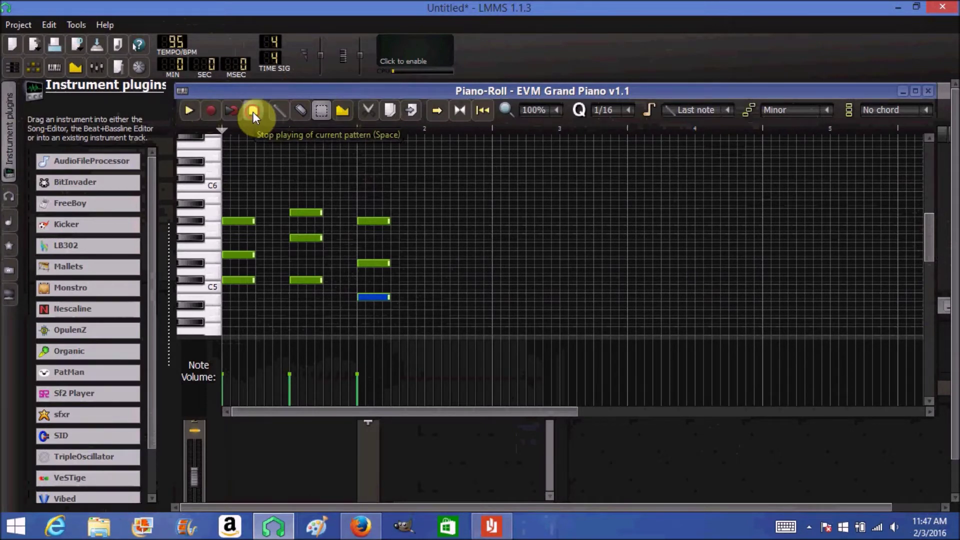
Close the piano pattern's Piano-Roll and set the EVM Grand Piano track's volume to 63.7%.
left_click(928, 92)
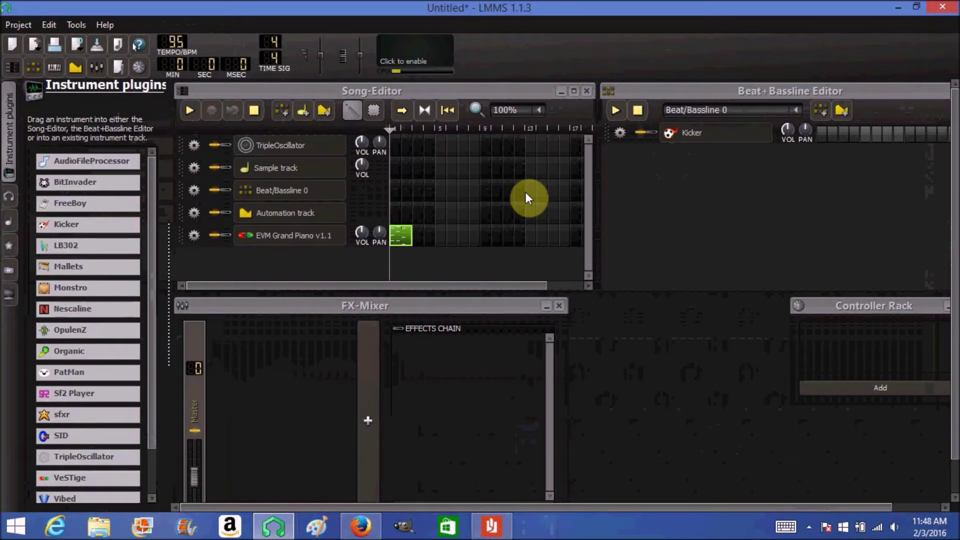
double_click(409, 234)
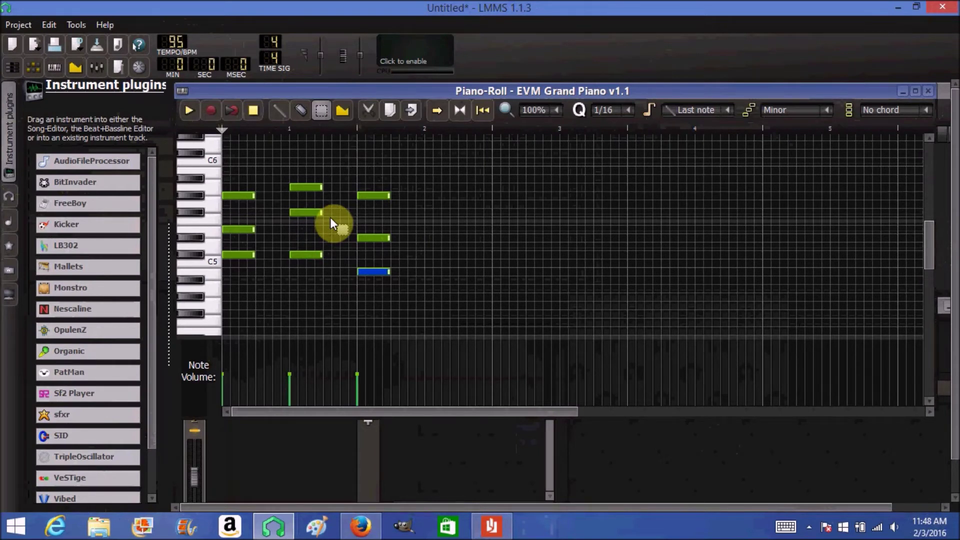
left_click(928, 92)
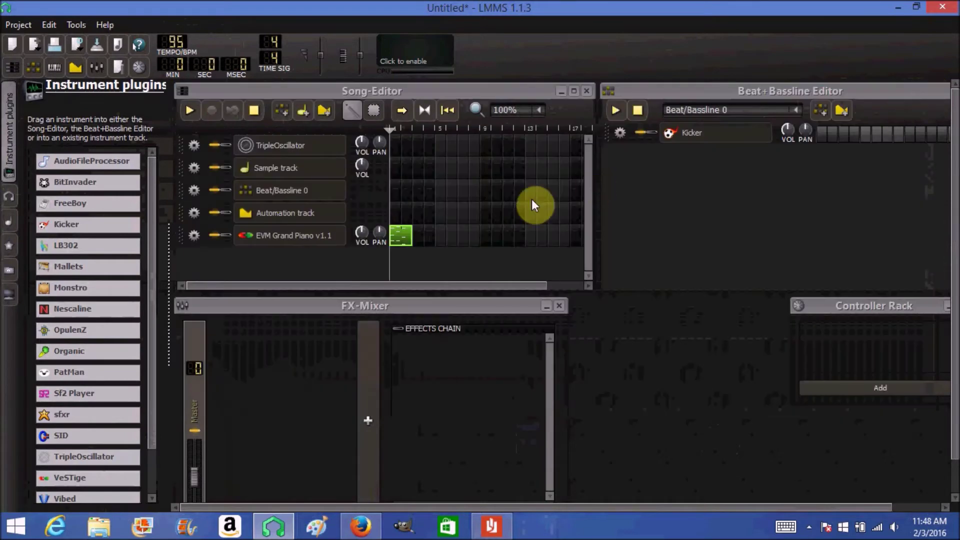
double_click(402, 239)
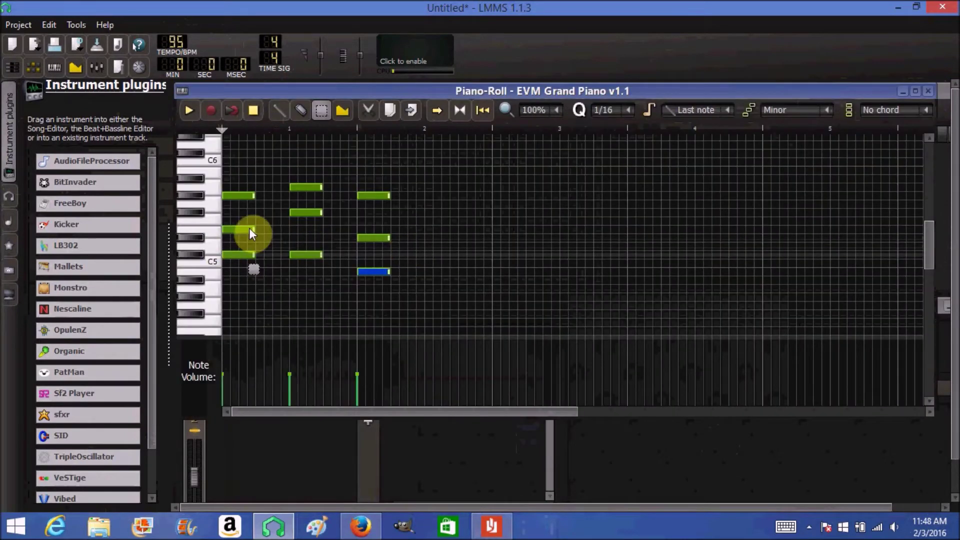
left_click(929, 91)
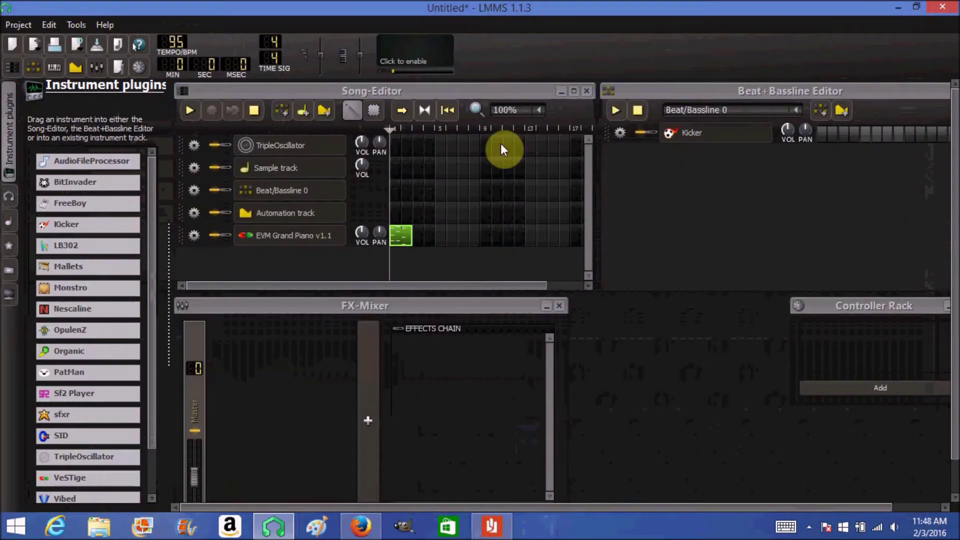
left_click(361, 232)
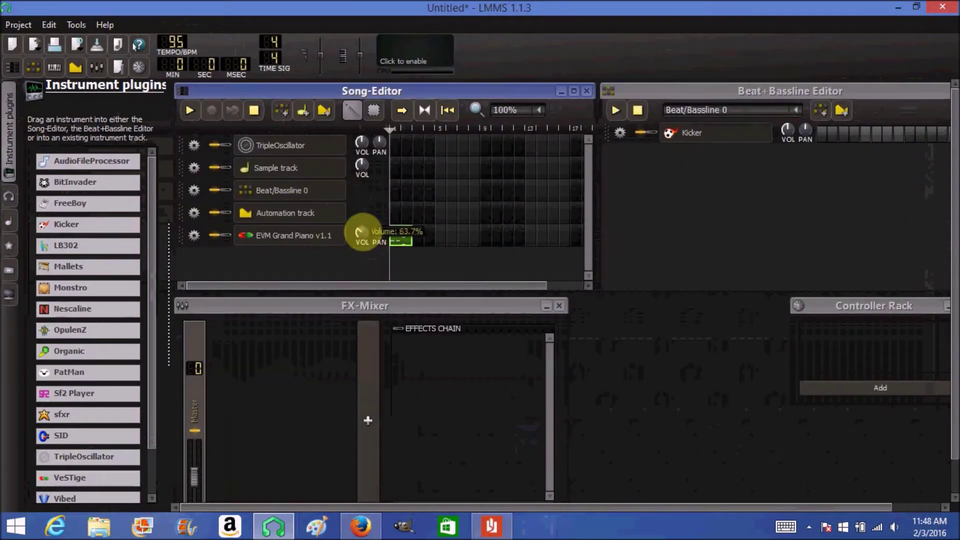
Remove the Automation track, Beat/Bassline 0, Sample track and TripleOscillator from the Song-Editor.
left_click(191, 214)
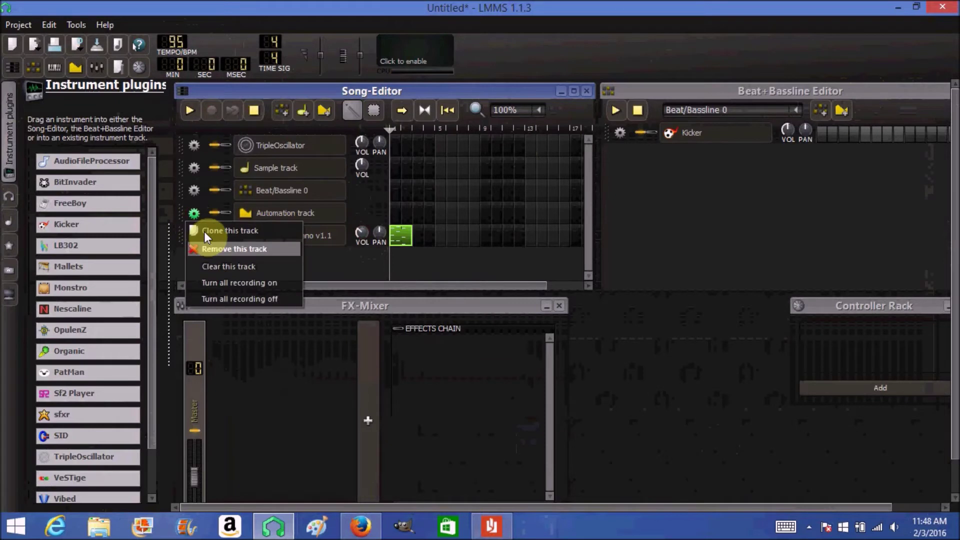
left_click(204, 229)
left_click(195, 190)
left_click(205, 226)
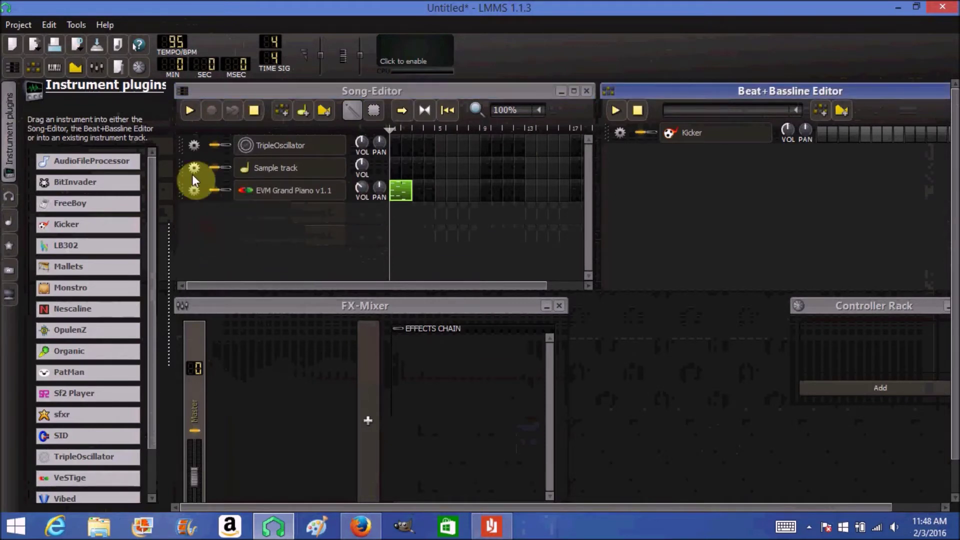
left_click(193, 167)
left_click(203, 209)
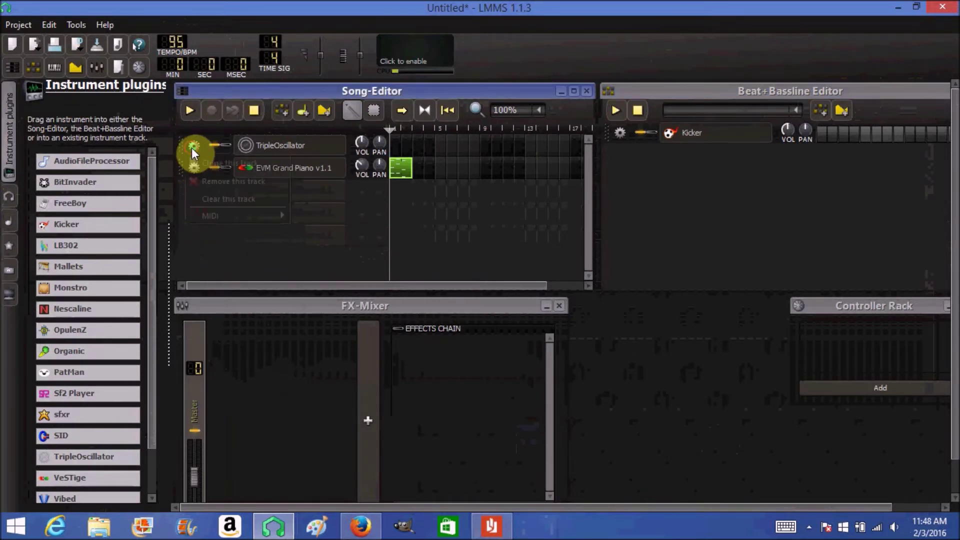
left_click(191, 148)
left_click(199, 179)
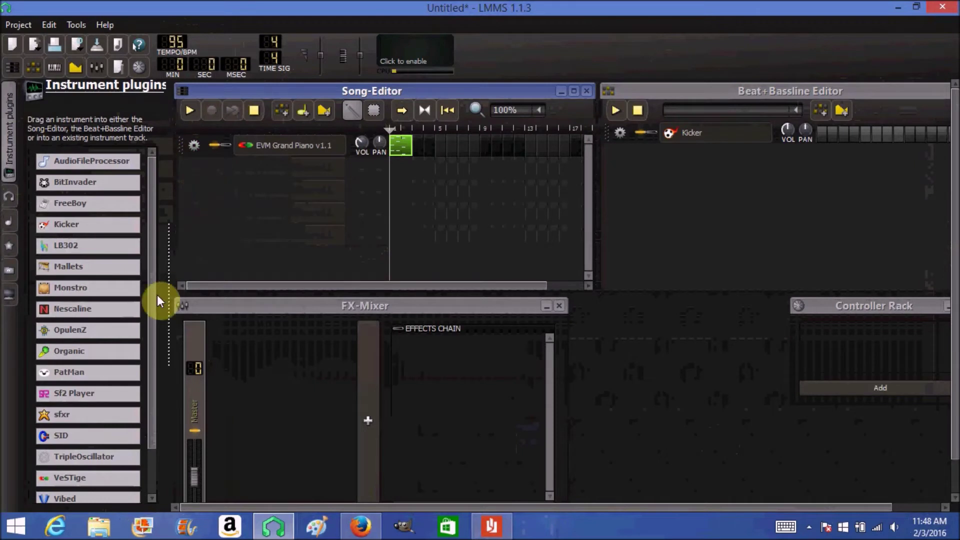
Load acoust kits 1&2.sf2 from the percussion1 samples into a new Song-Editor instrument track and open its first pattern in the Piano-Roll.
left_click(8, 225)
left_click(80, 232)
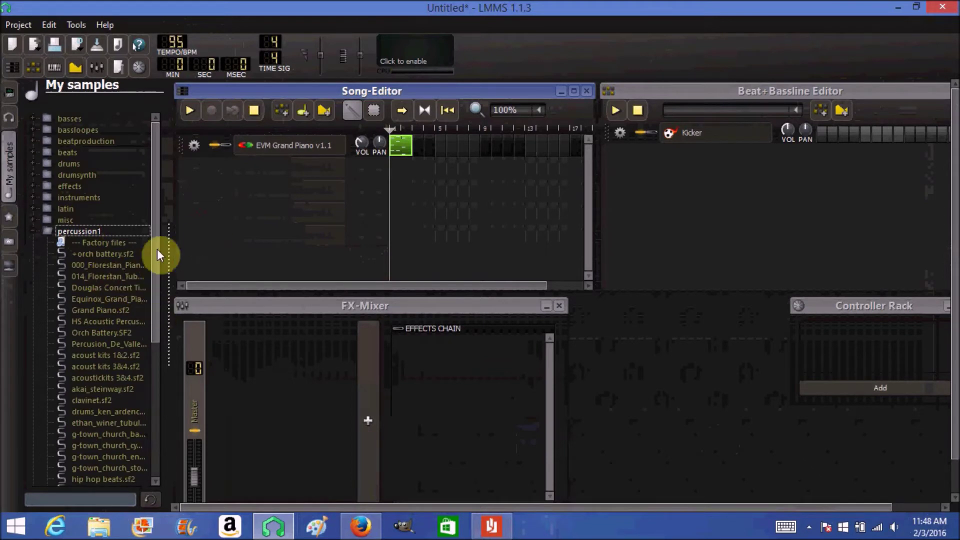
right_click(81, 356)
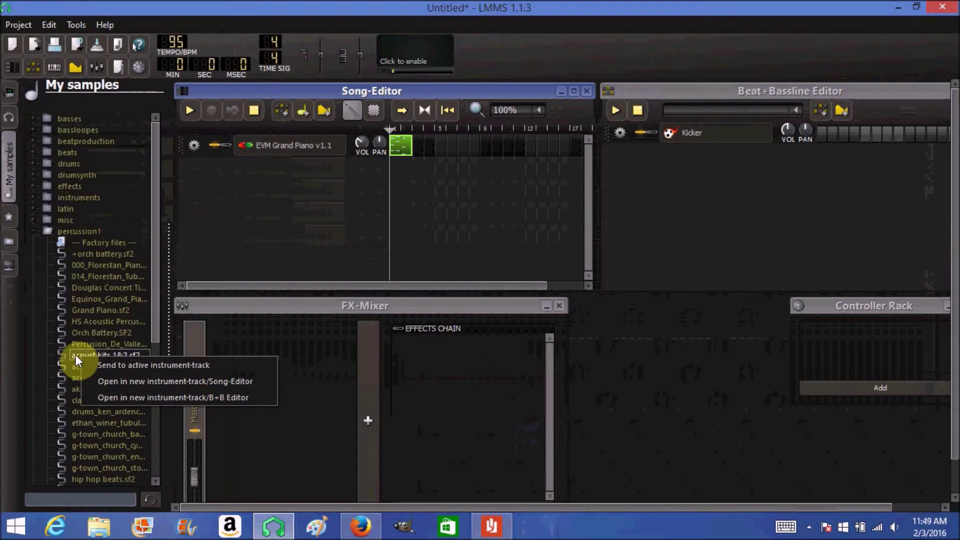
left_click(106, 380)
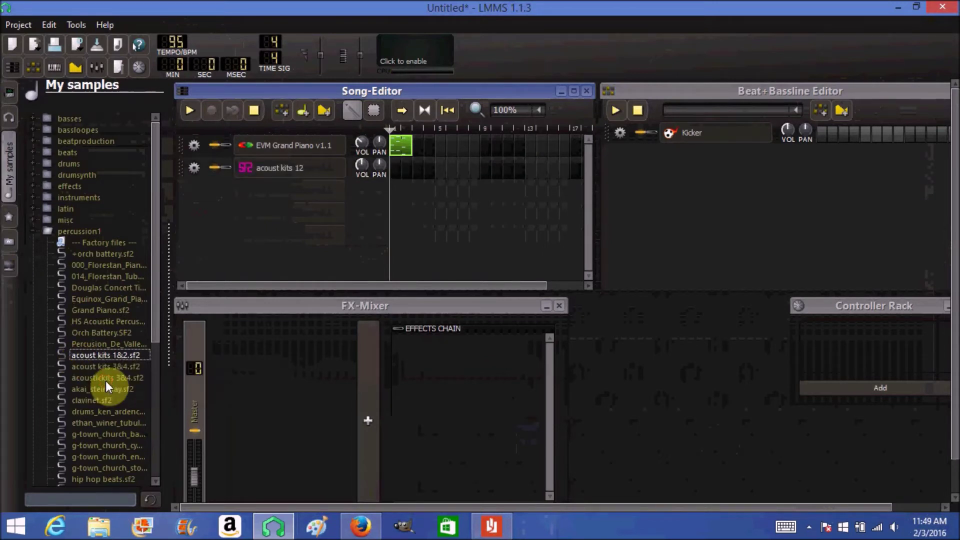
left_click(398, 172)
double_click(398, 173)
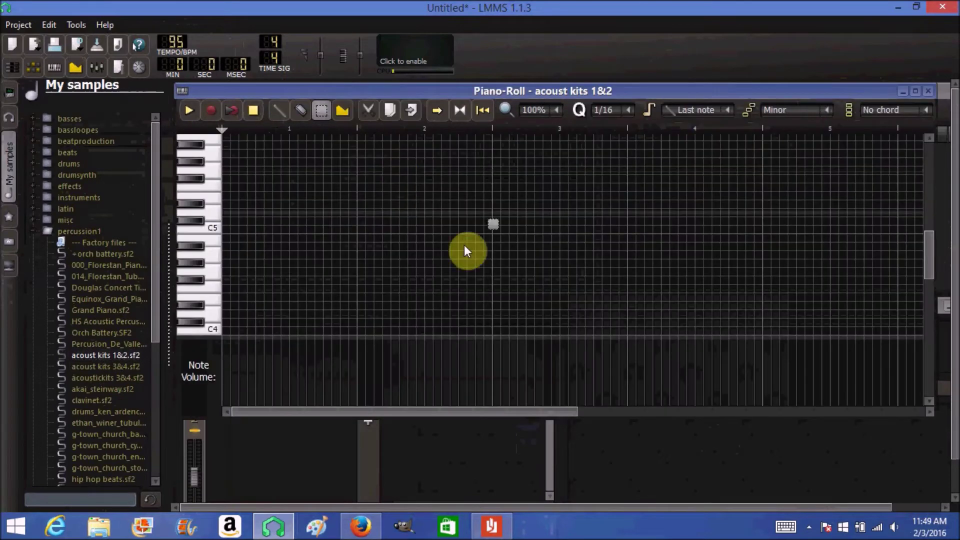
Draw C4 quarter notes every half bar across bars 1 and 2, and delete the two mid-bar ones.
left_click(274, 112)
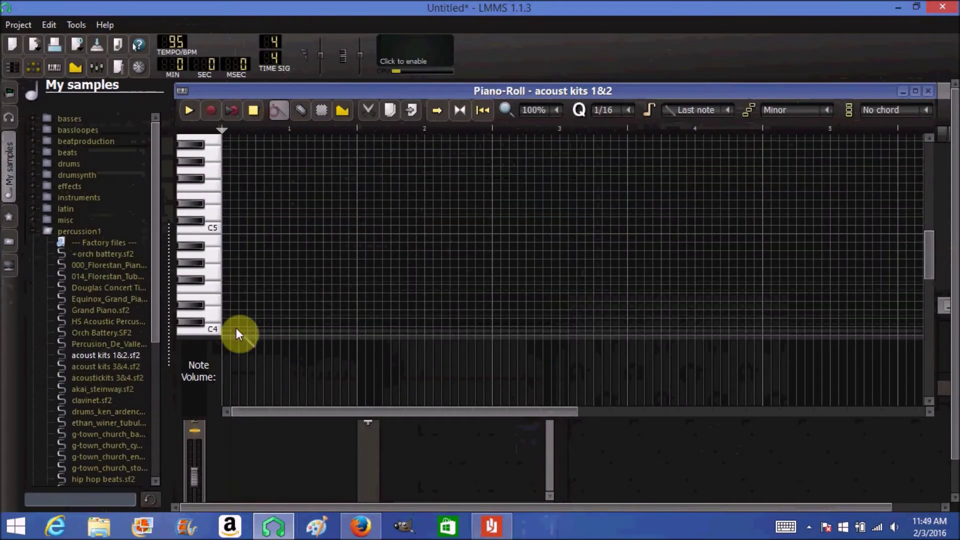
left_click(226, 330)
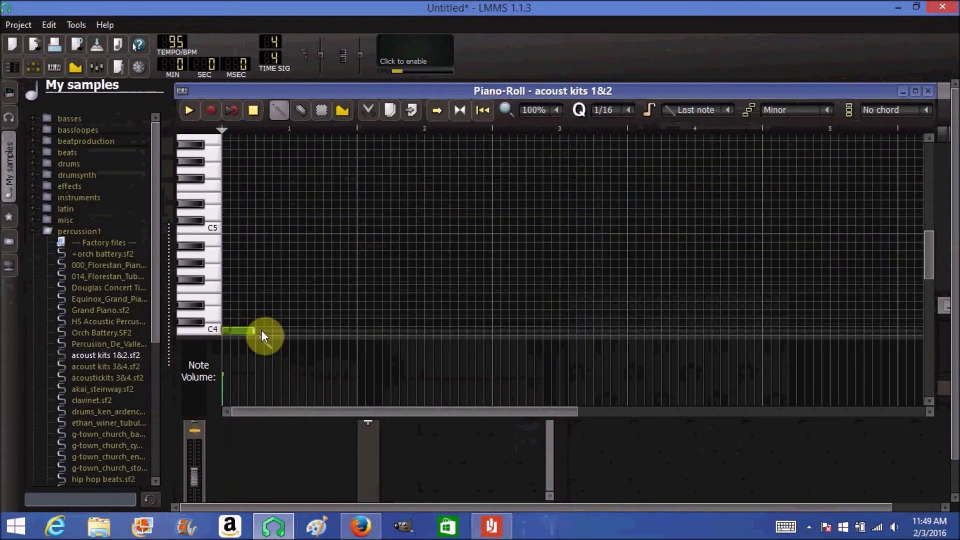
left_click(293, 330)
left_click(360, 330)
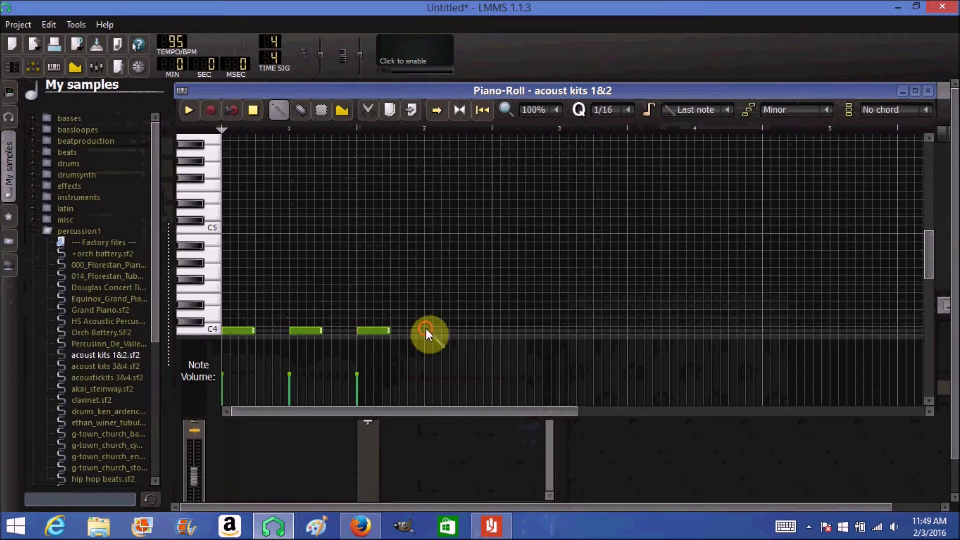
left_click(426, 330)
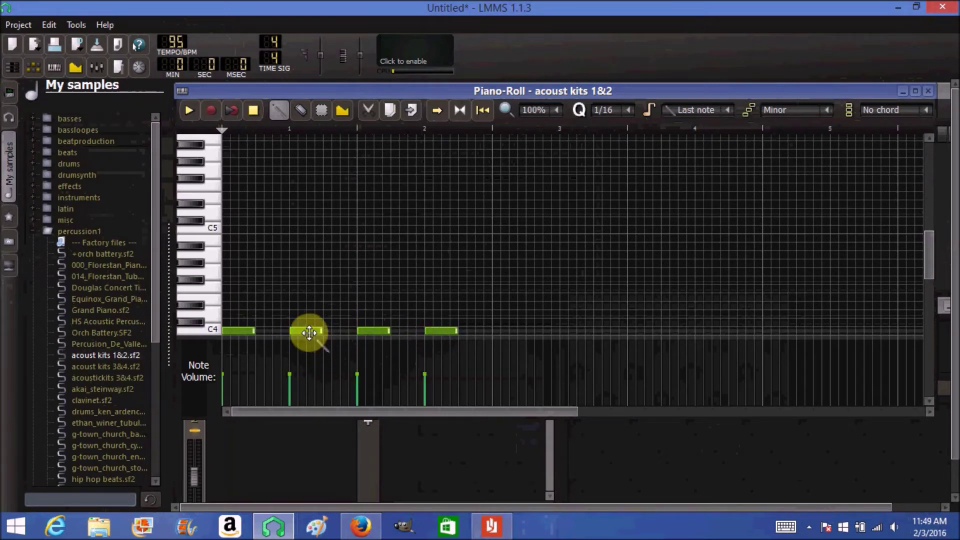
right_click(310, 332)
right_click(440, 331)
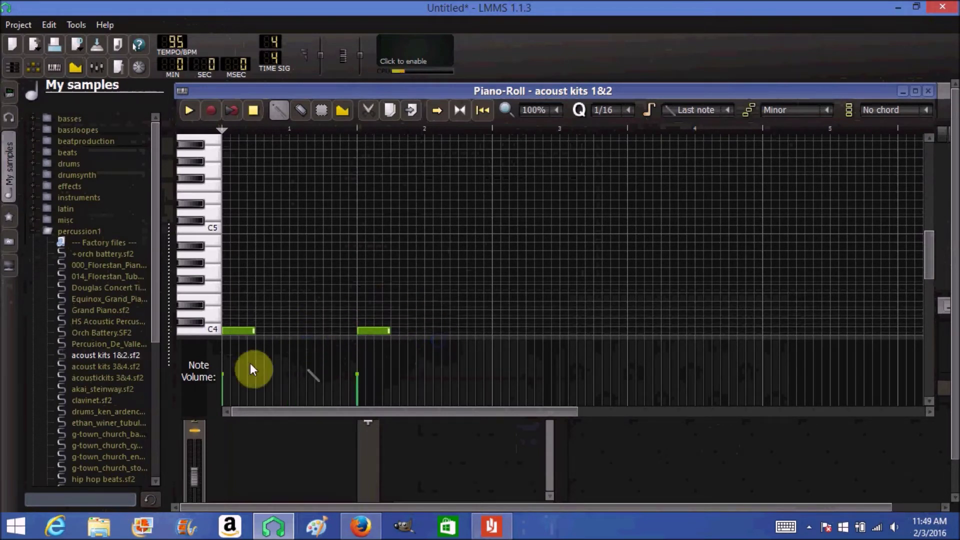
Raise the note volume of both C4 drum notes to near maximum and close the Piano-Roll.
left_click(224, 343)
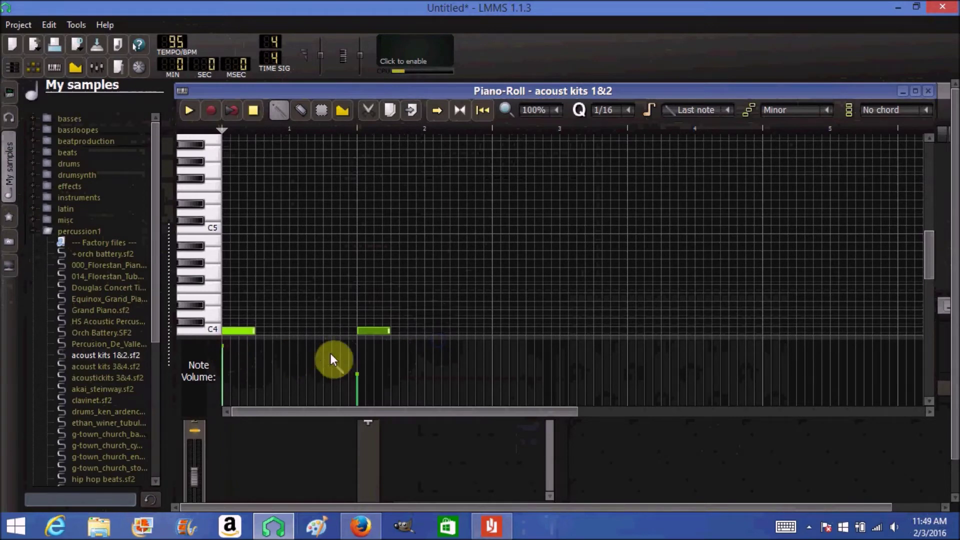
left_click(357, 345)
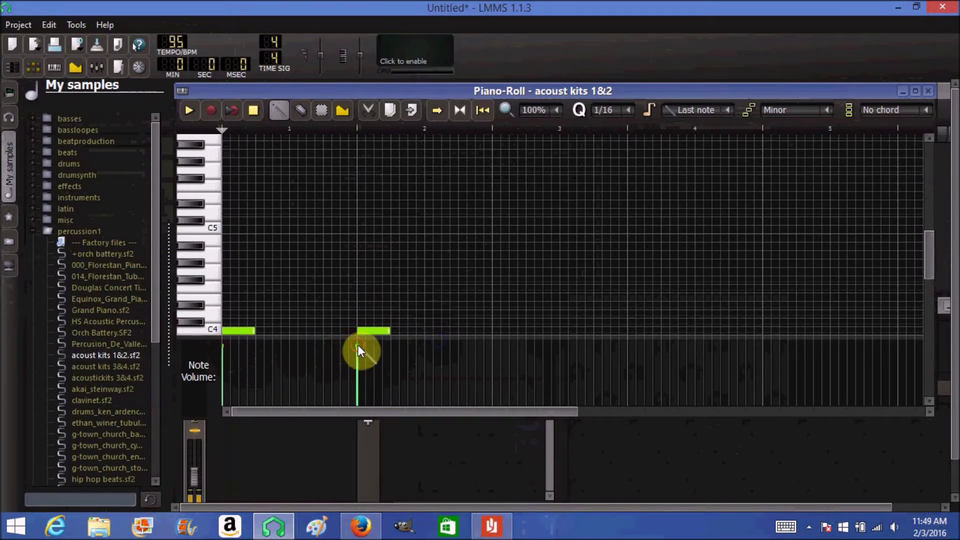
left_click(928, 90)
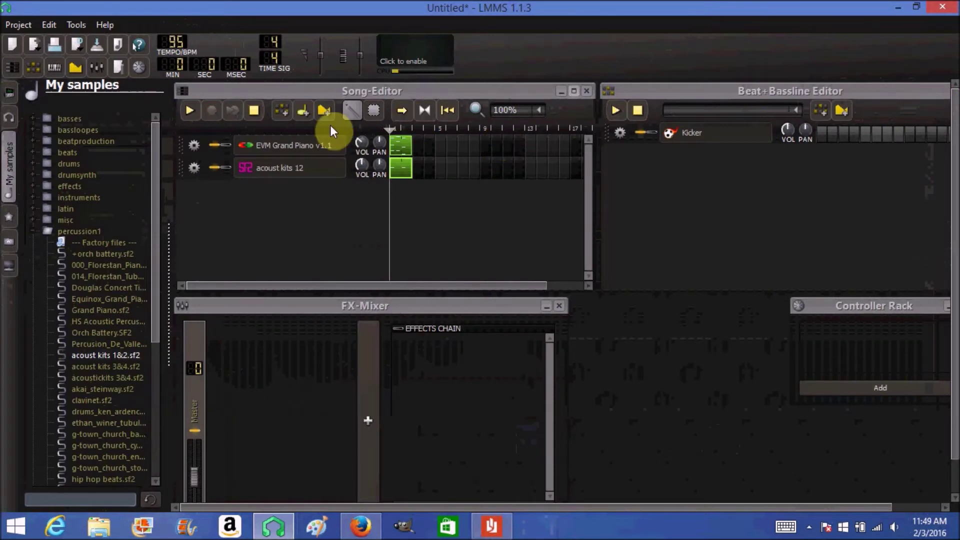
Play and stop the song, and enable loop points with the loop end at the end of the two-bar patterns.
left_click(191, 111)
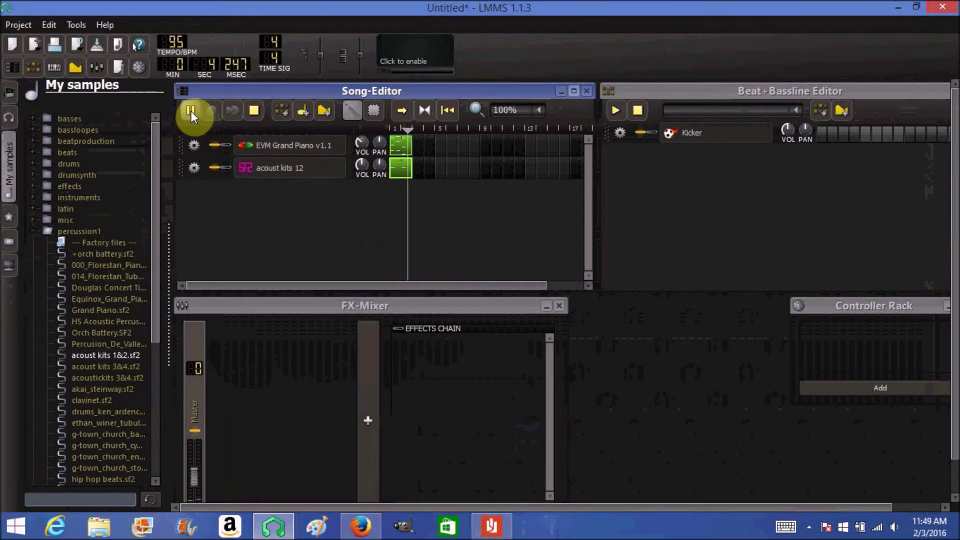
left_click(255, 111)
left_click(409, 123)
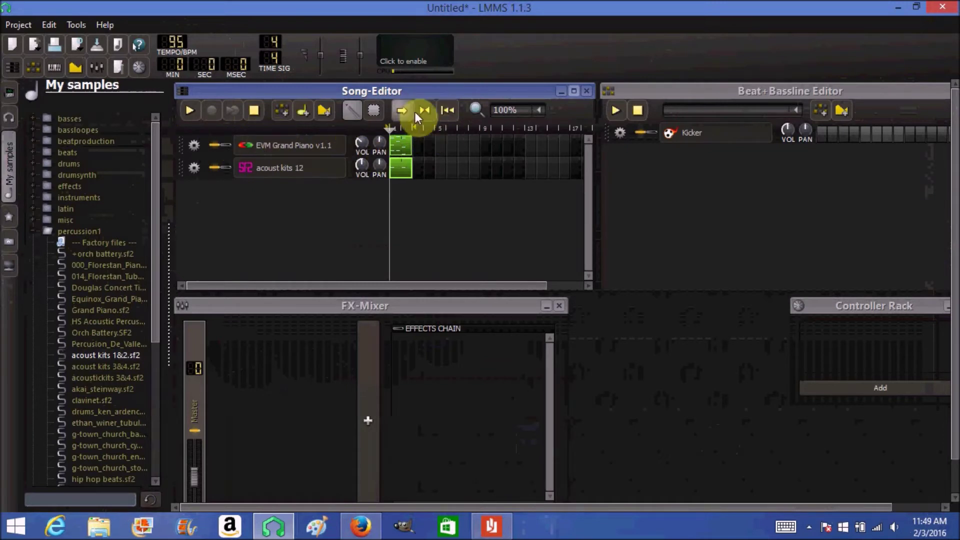
left_click(425, 108)
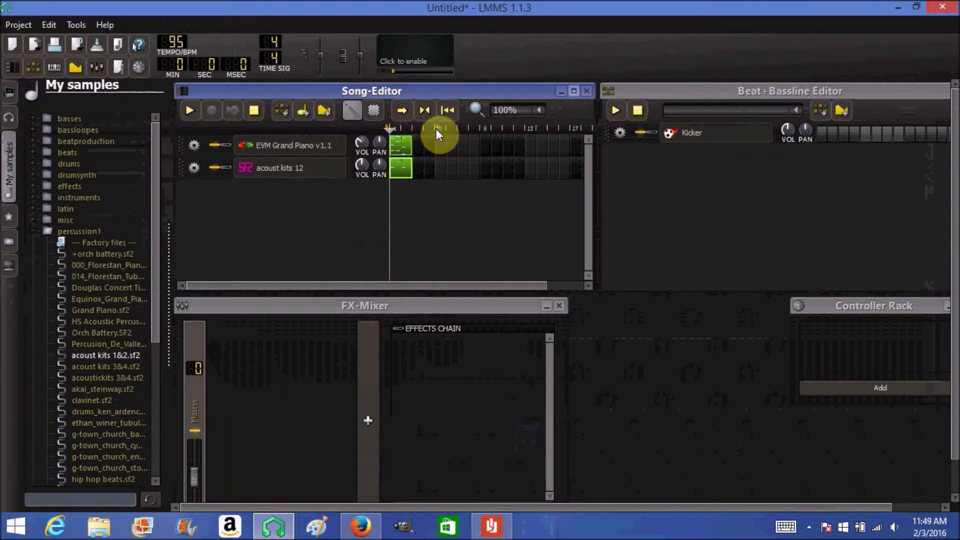
right_click(409, 128)
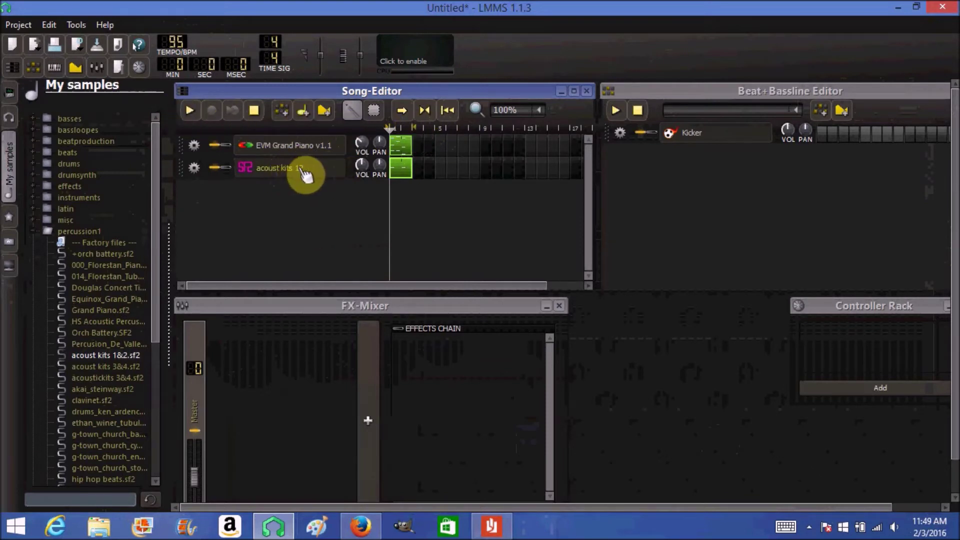
Reopen the acoust kits pattern and add D4 quarter notes at the middle of bars 1 and 2.
double_click(404, 172)
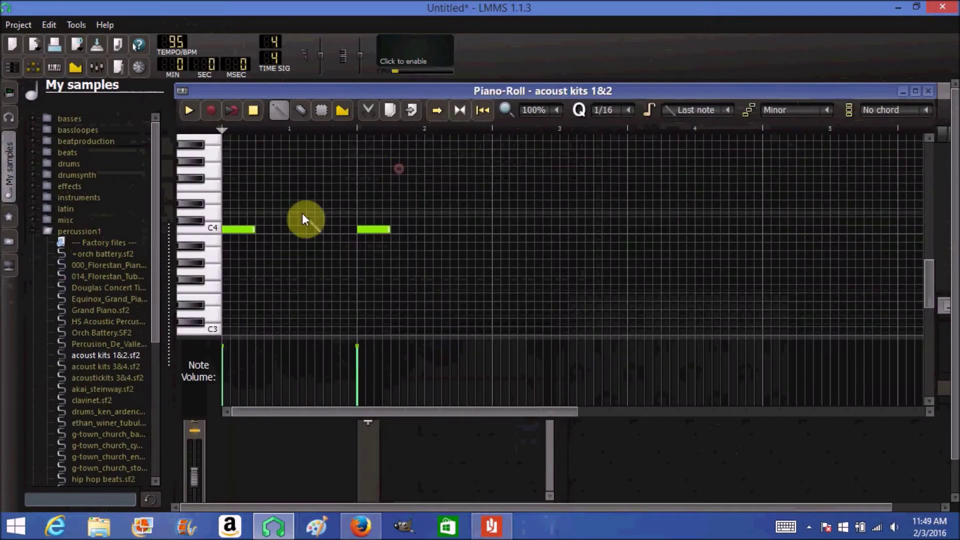
left_click(257, 212)
left_click_drag(278, 213, 311, 214)
left_click(426, 212)
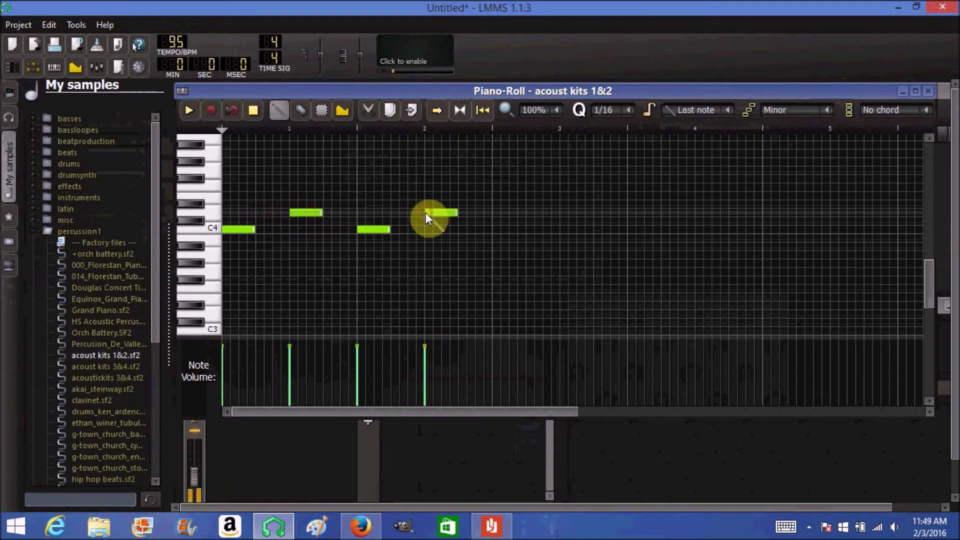
Lower the note volume of both D4 drum notes, close the Piano-Roll, and play the looped song.
left_click(289, 369)
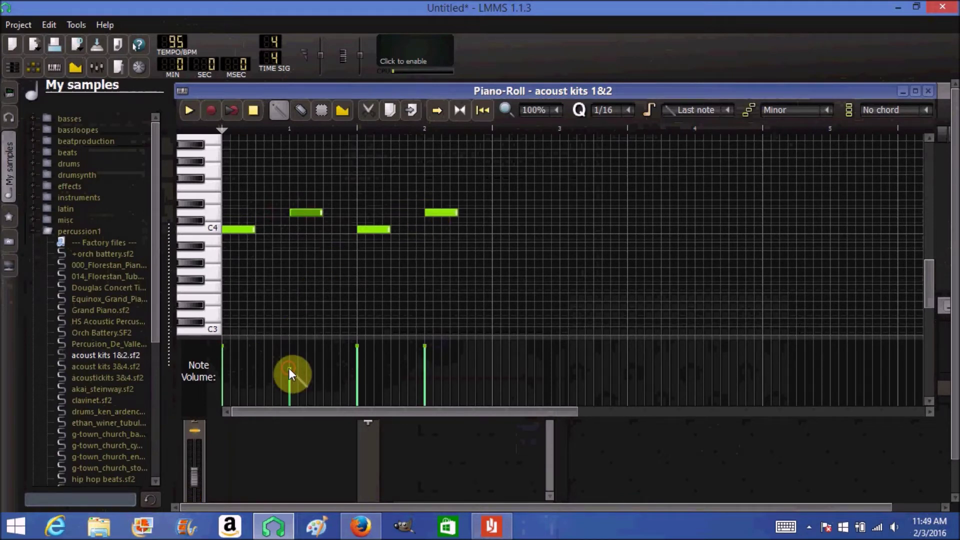
left_click(425, 371)
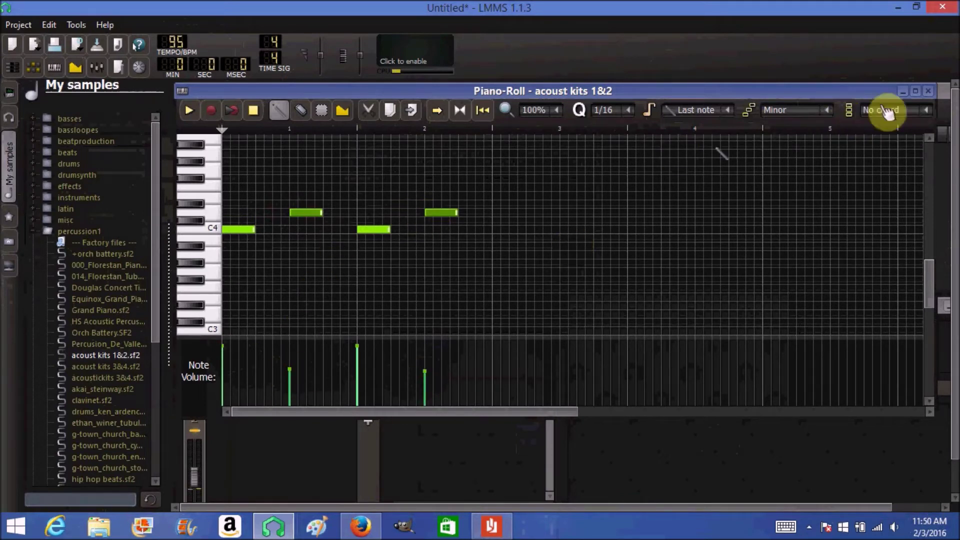
left_click(928, 91)
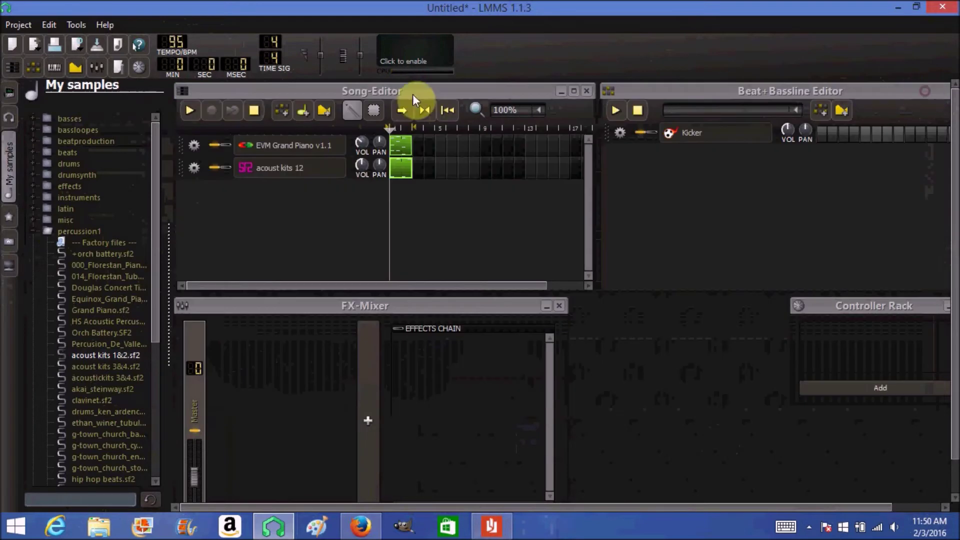
left_click(196, 111)
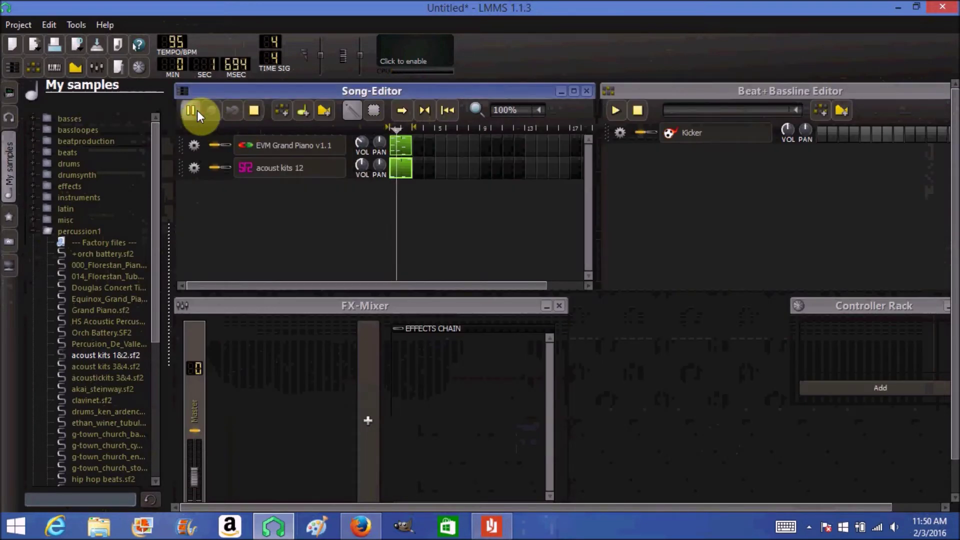
left_click(254, 110)
Reopen the drum pattern, select both C4 notes and shorten them to eighth notes.
double_click(411, 175)
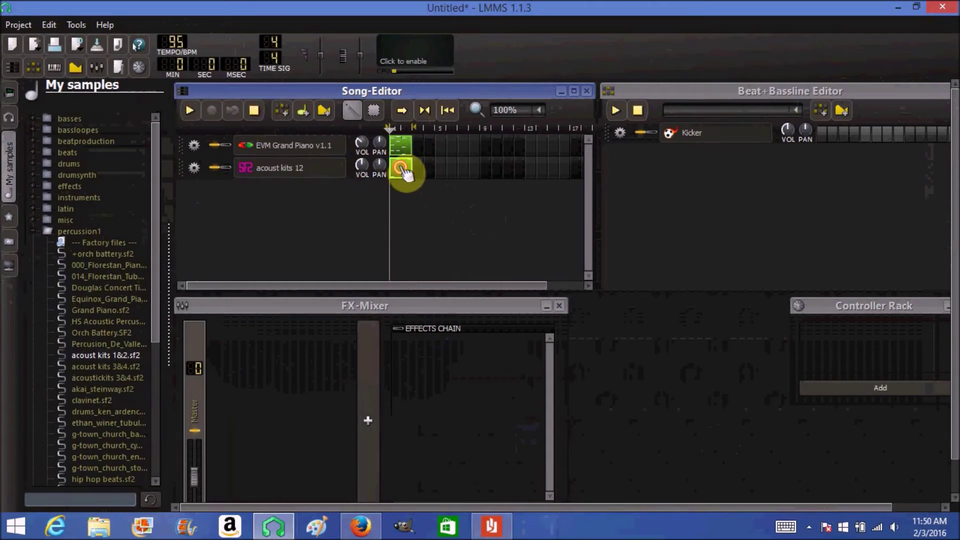
left_click(322, 112)
left_click_drag(382, 224, 308, 250)
left_click_drag(395, 230, 235, 263)
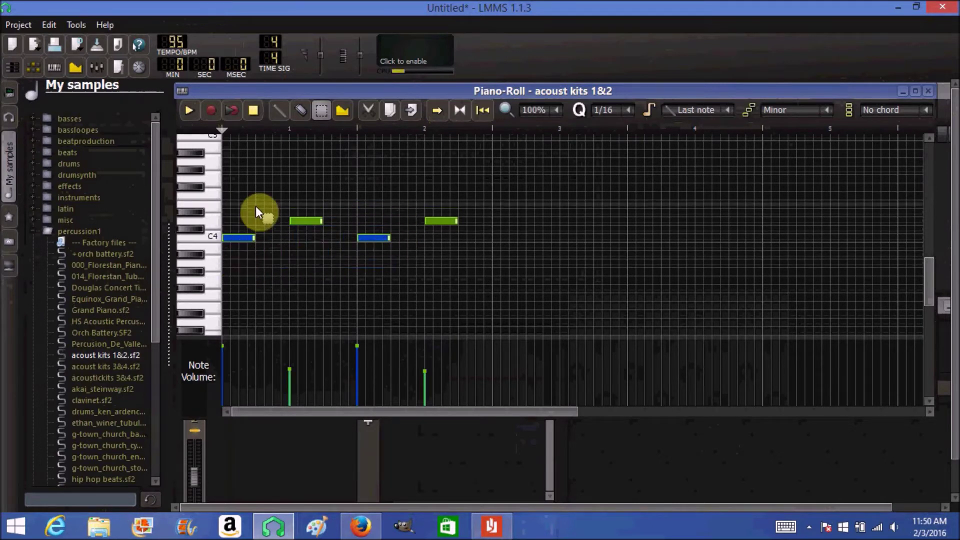
left_click(279, 111)
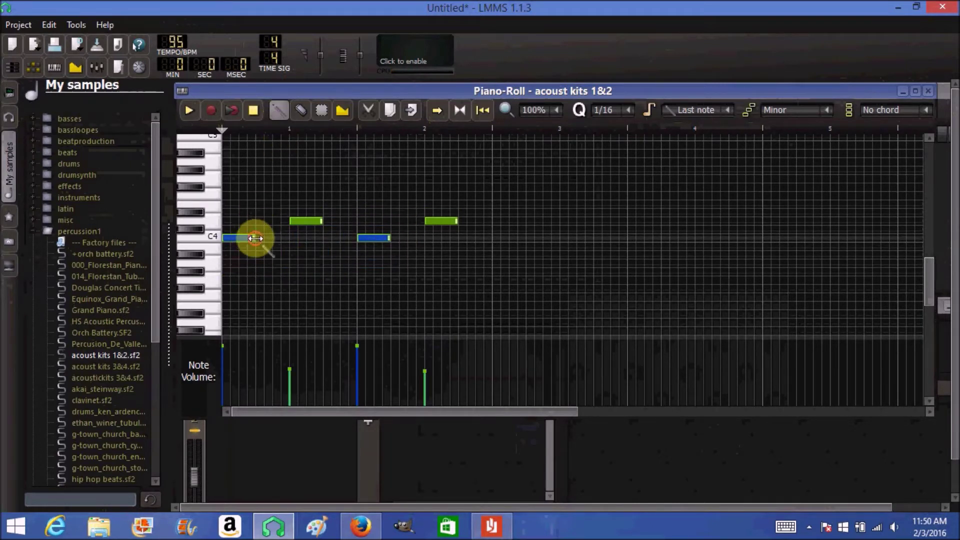
left_click_drag(253, 236, 235, 238)
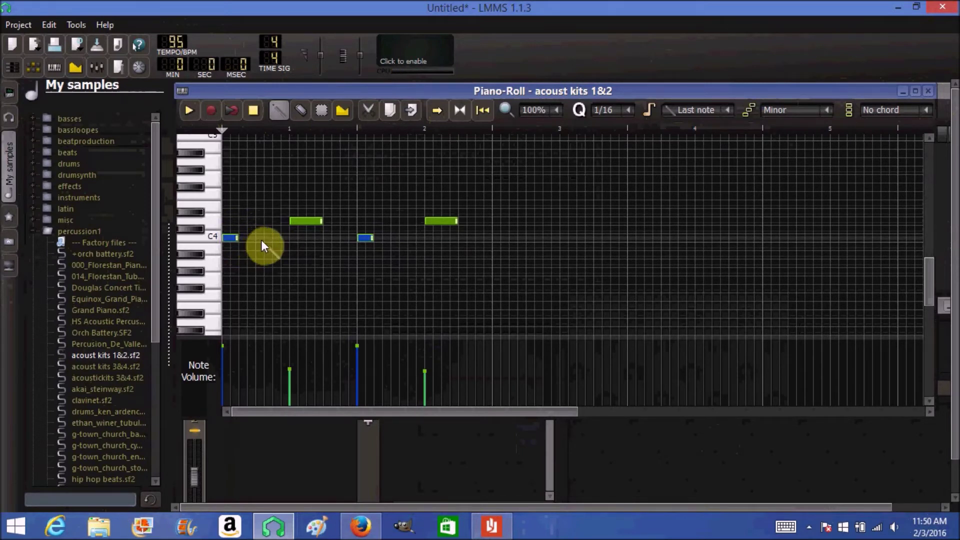
Add three C4 eighth notes: one just before bar 1's D4 note and two between bar 2's first C4 and its D4.
left_click(275, 239)
left_click(389, 237)
left_click(411, 239)
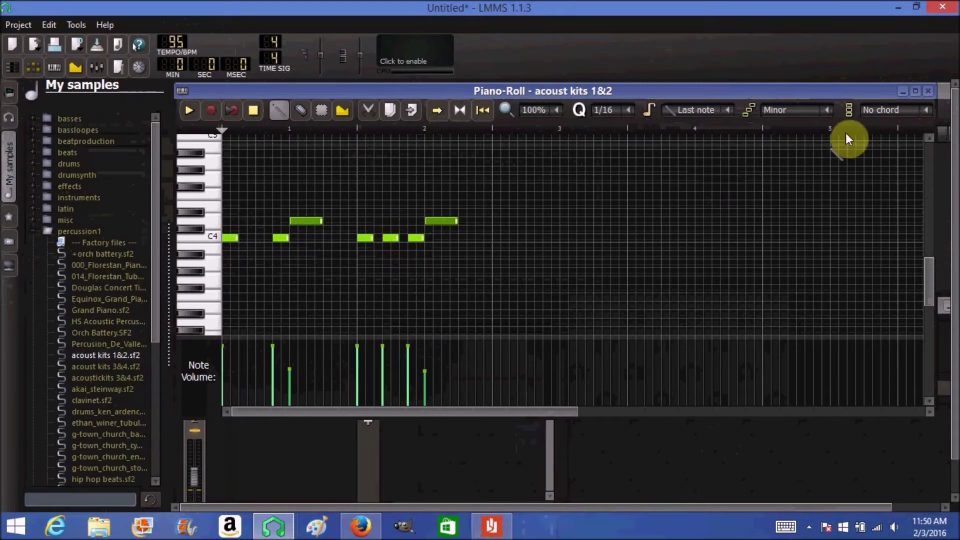
Set the note volume of both D4 drum notes to about 146% and close the Piano-Roll.
left_click(288, 358)
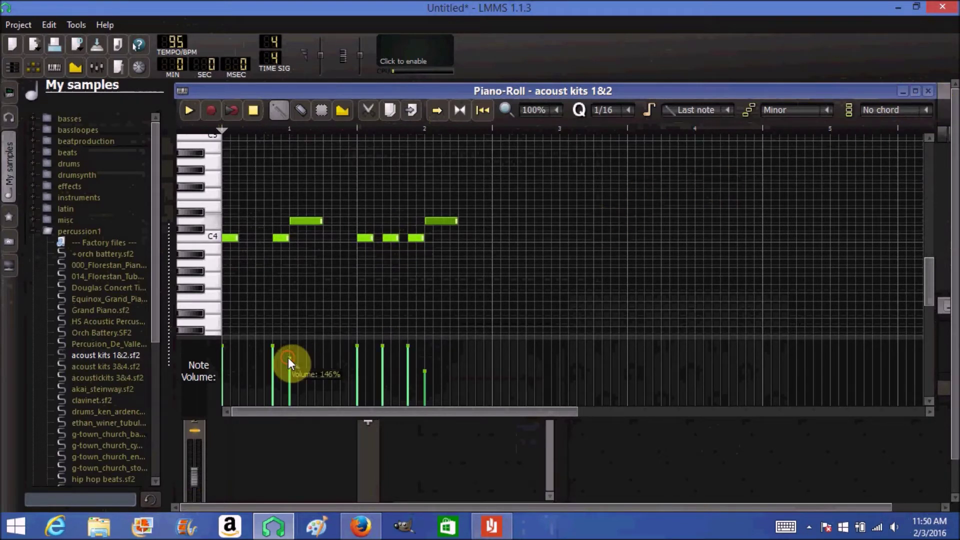
left_click(424, 358)
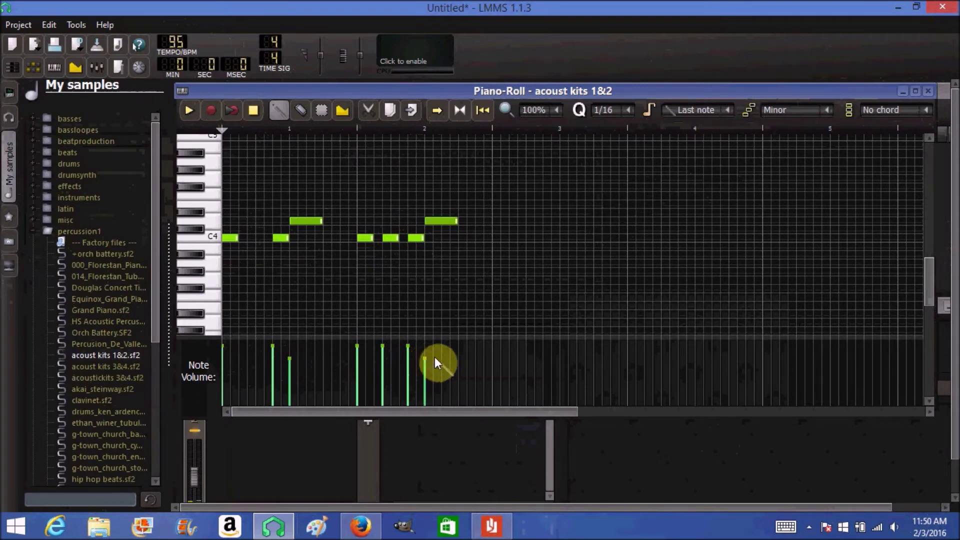
left_click(929, 93)
Play and stop the looped song, and lower the acoust kits 12 track's volume to about 83.4%.
left_click(192, 112)
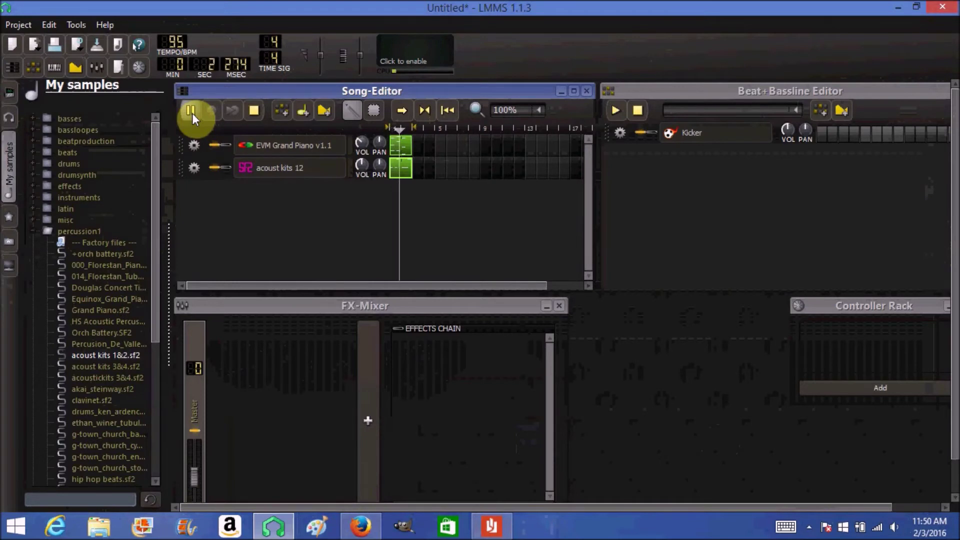
left_click(256, 112)
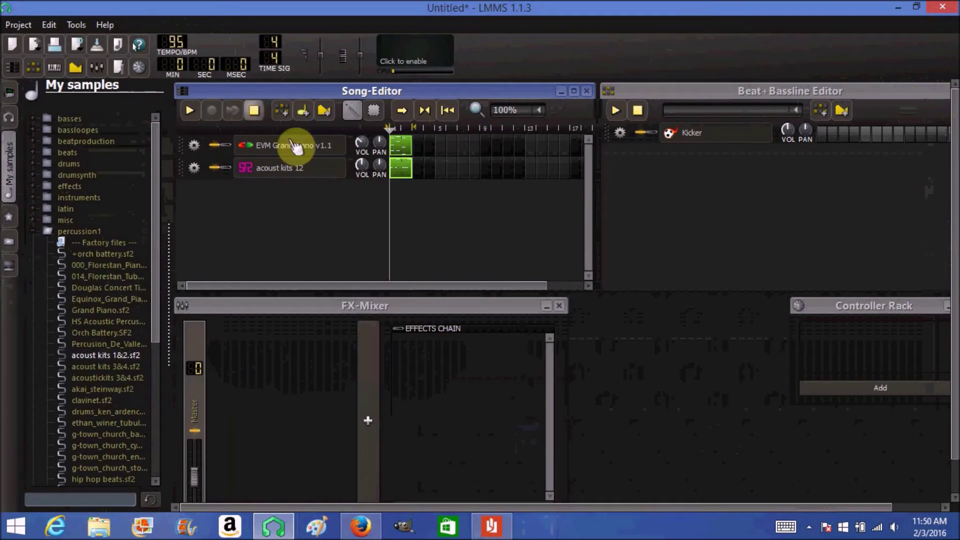
mouse_move(359, 165)
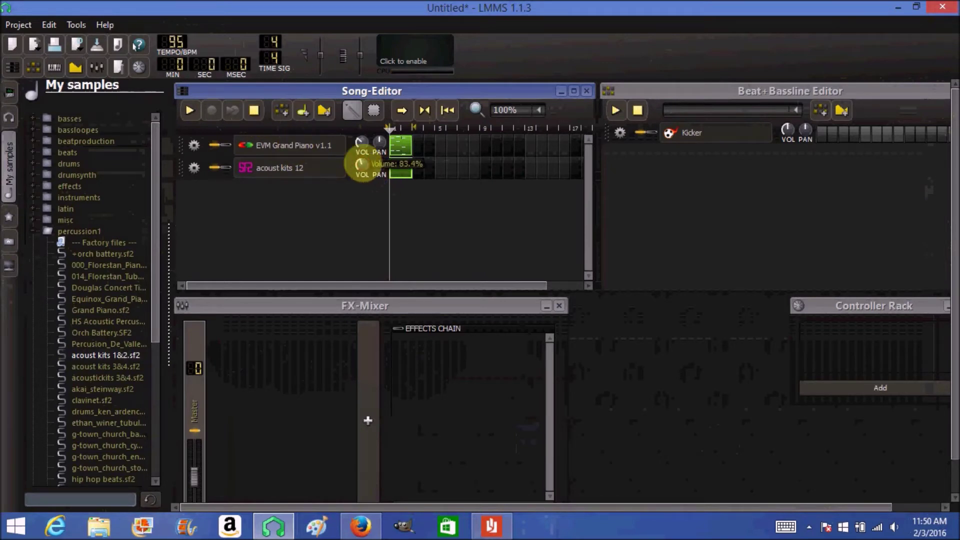
Collapse the percussion1 samples folder, add a VeSTige instrument track to the Song-Editor and open its settings.
left_click(54, 231)
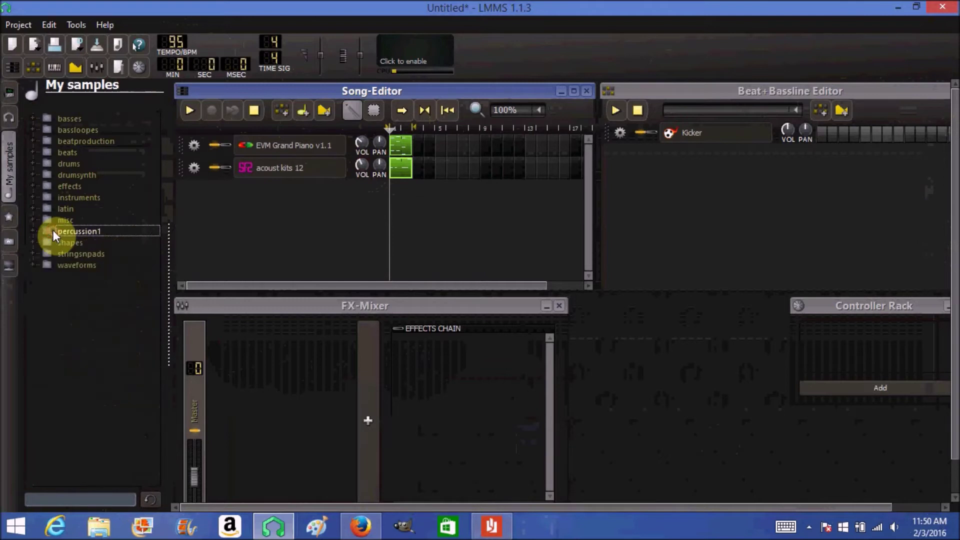
left_click(10, 93)
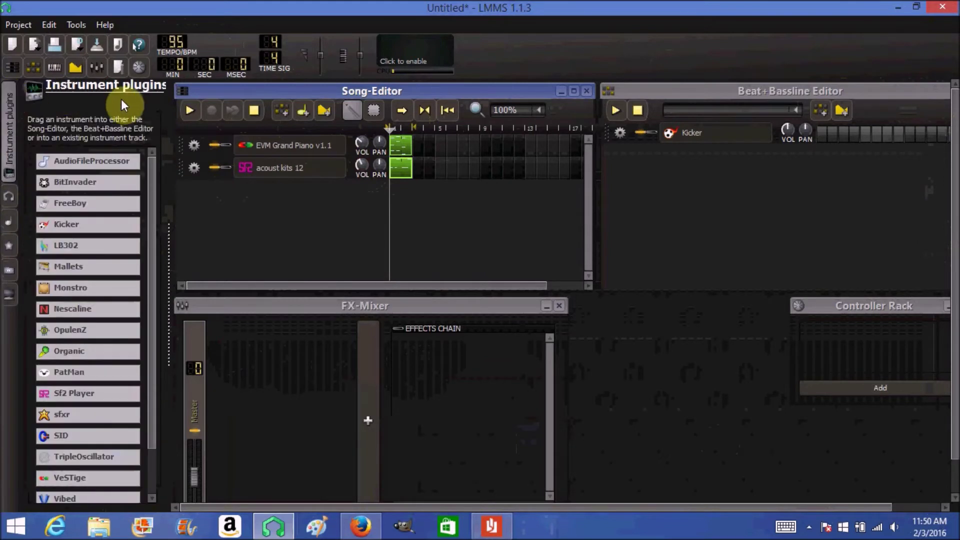
left_click_drag(75, 480, 199, 201)
left_click(289, 191)
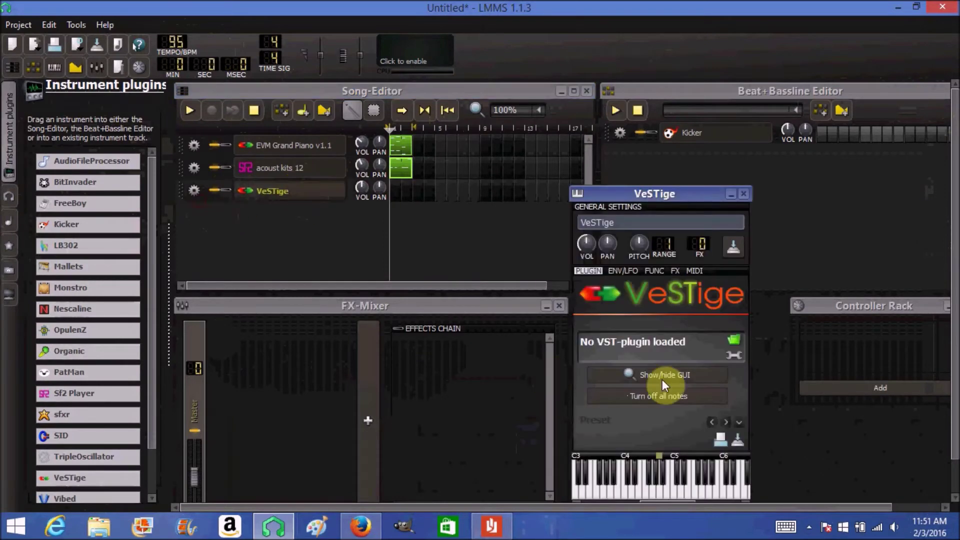
Load TAL-BassLine.dll from the VstPlugins folder into the VeSTige track.
left_click(733, 340)
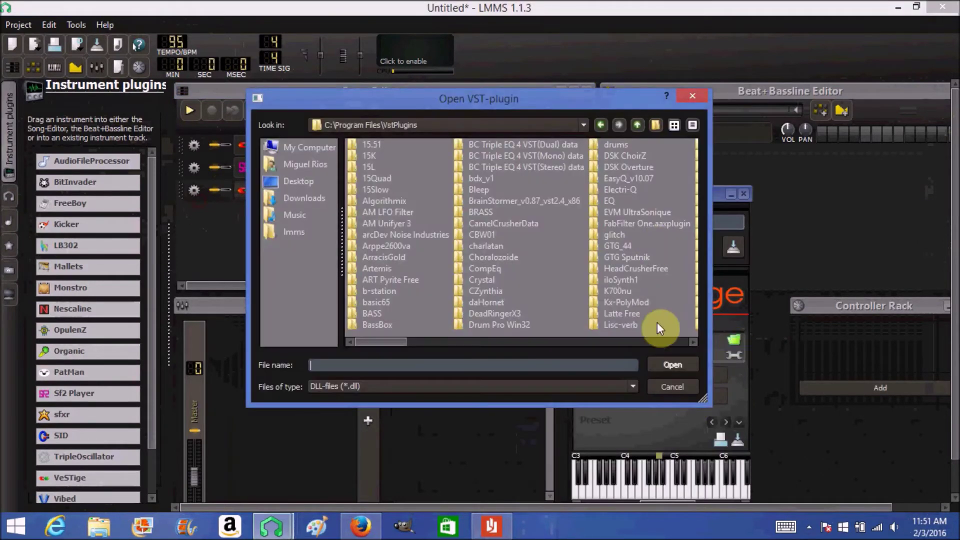
left_click(695, 343)
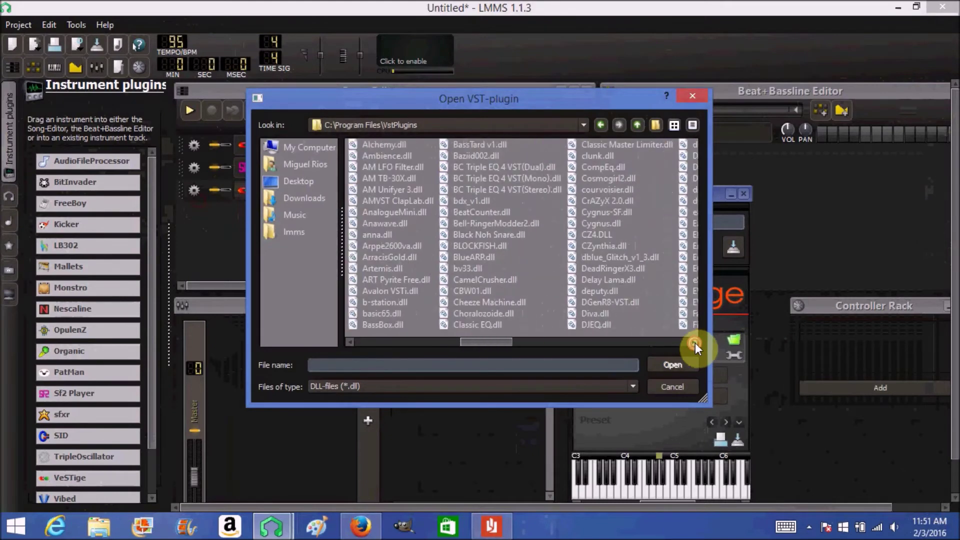
left_click_drag(694, 343, 695, 343)
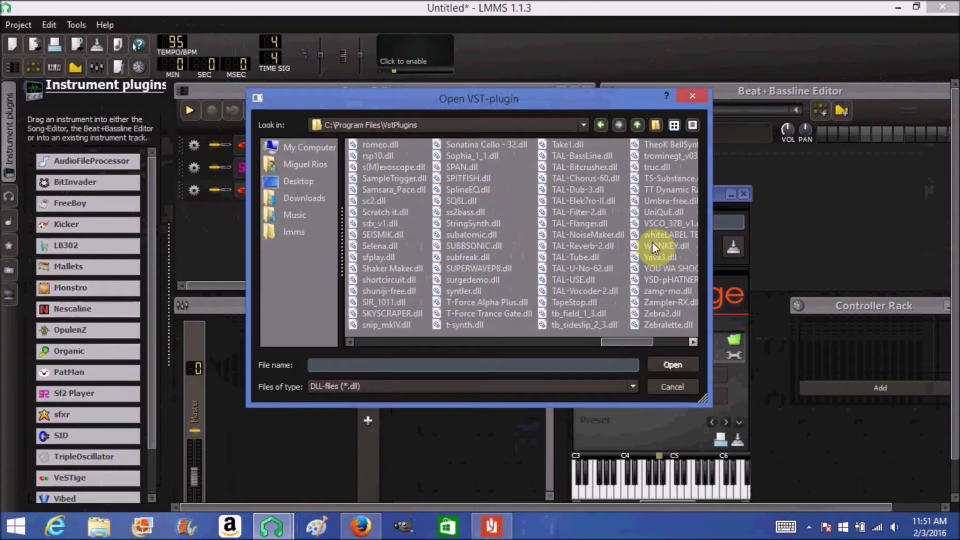
double_click(576, 155)
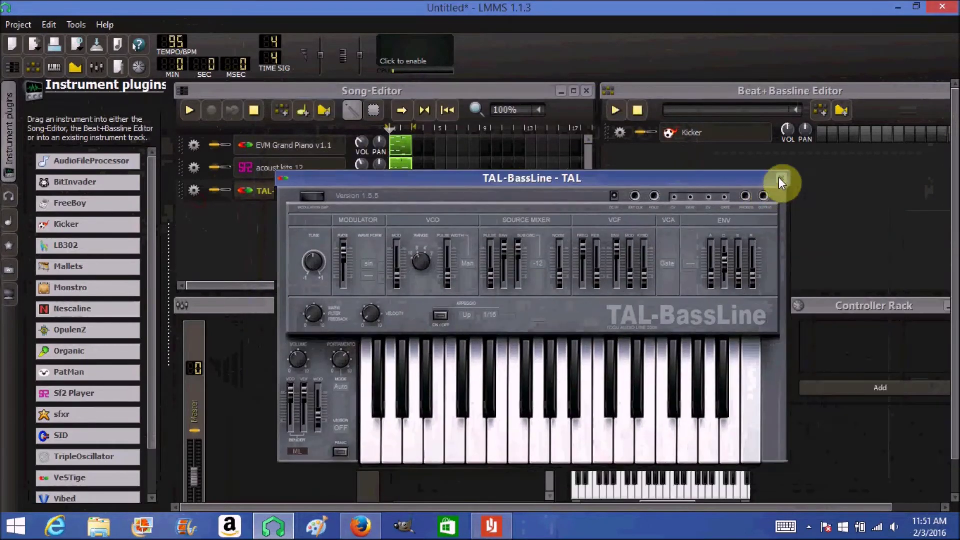
Close the TAL-BassLine plugin windows and paste a copy of the EVM Grand Piano pattern at the start of the TAL-BassLine track.
left_click(778, 177)
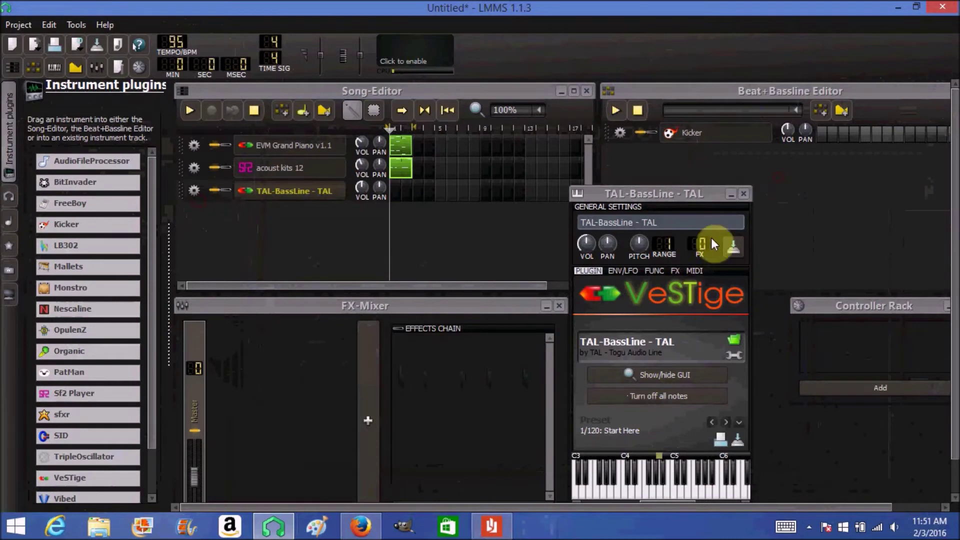
left_click(744, 194)
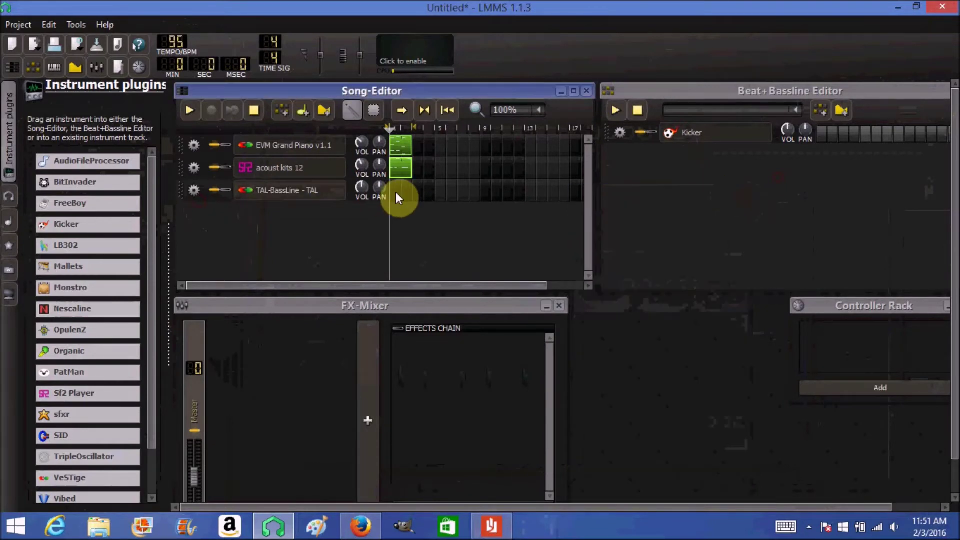
right_click(398, 147)
left_click(418, 210)
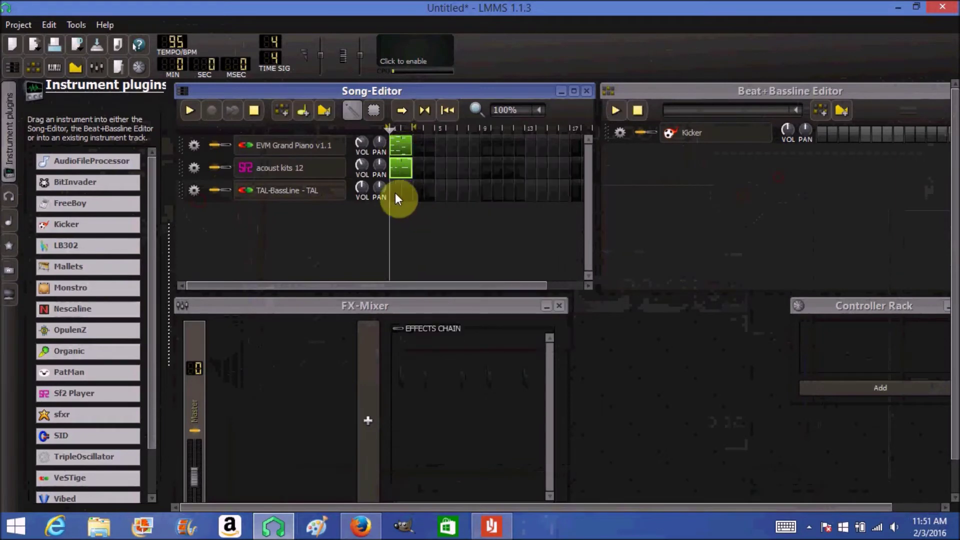
right_click(400, 198)
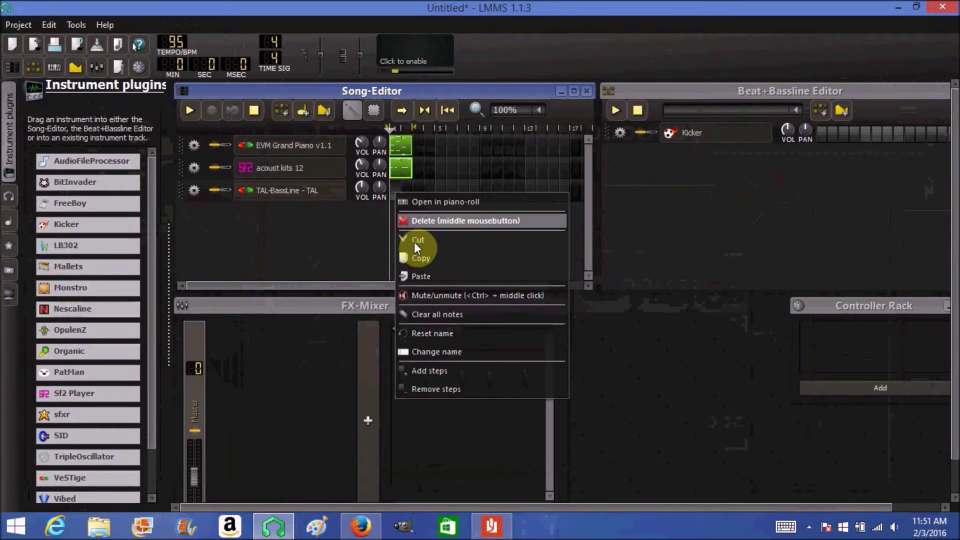
left_click(418, 273)
Open the TAL-BassLine pattern in the Piano-Roll and delete the upper two notes of each chord, leaving only the lowest ones.
double_click(399, 194)
left_click_drag(395, 190, 378, 242)
right_click(377, 242)
right_click(372, 195)
right_click(306, 212)
right_click(306, 188)
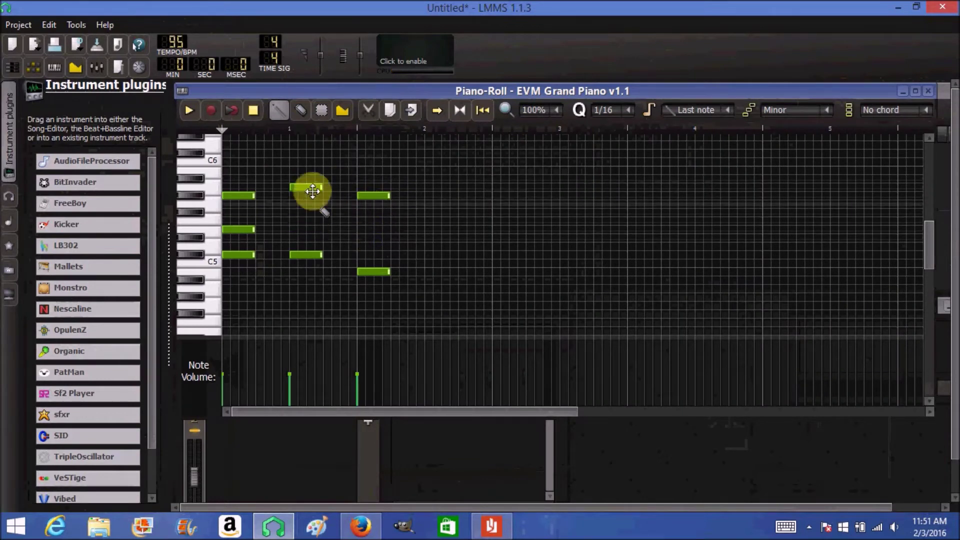
right_click(240, 229)
right_click(240, 196)
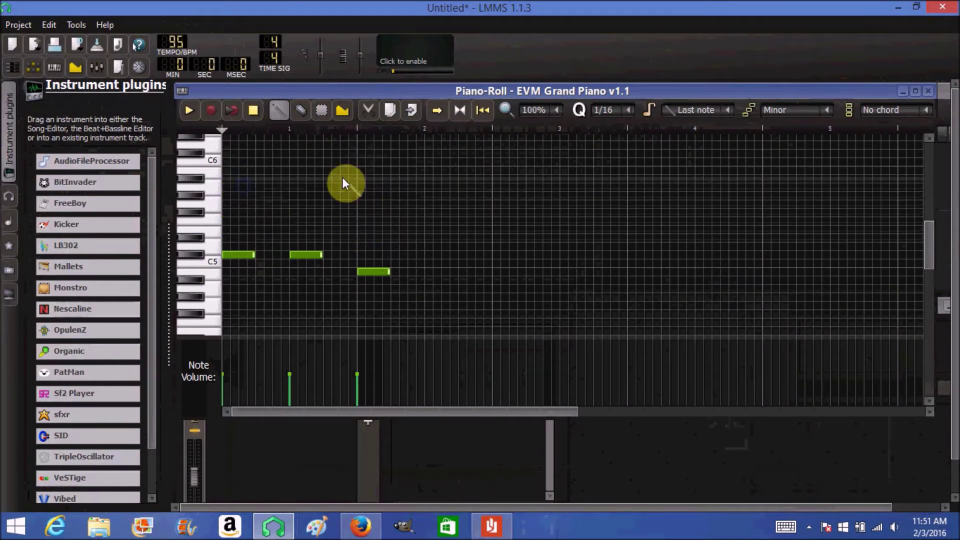
Select all three remaining bass notes, move them down to a lower octave and close the Piano-Roll.
key("ctrl+a")
key("Delete")
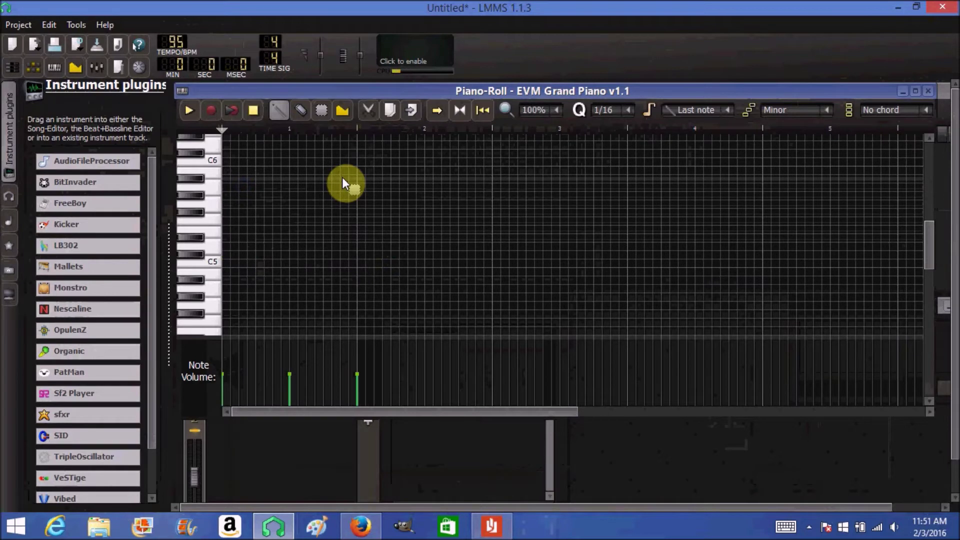
left_click(931, 91)
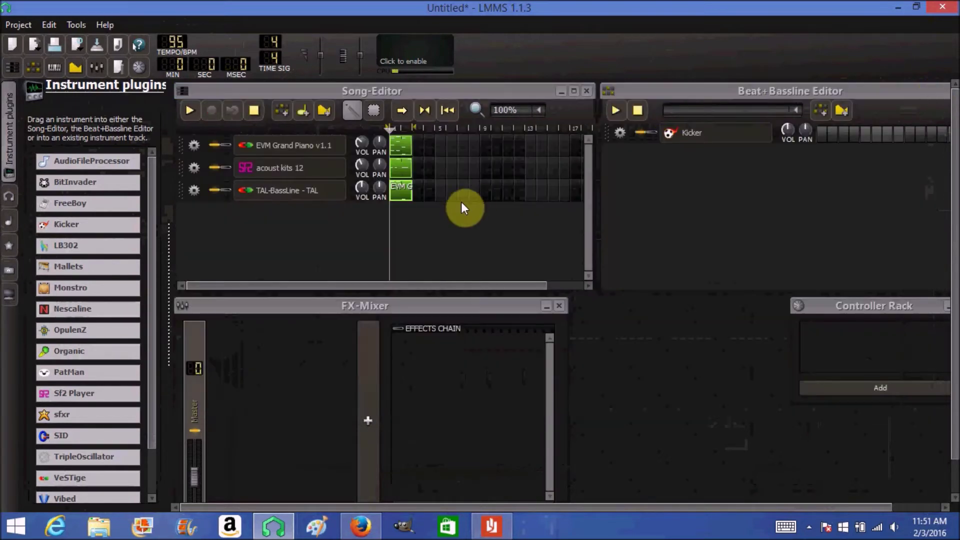
Add a new FX 1 channel to the FX-Mixer and assign the TAL-BassLine track to FX channel 1.
left_click(98, 67)
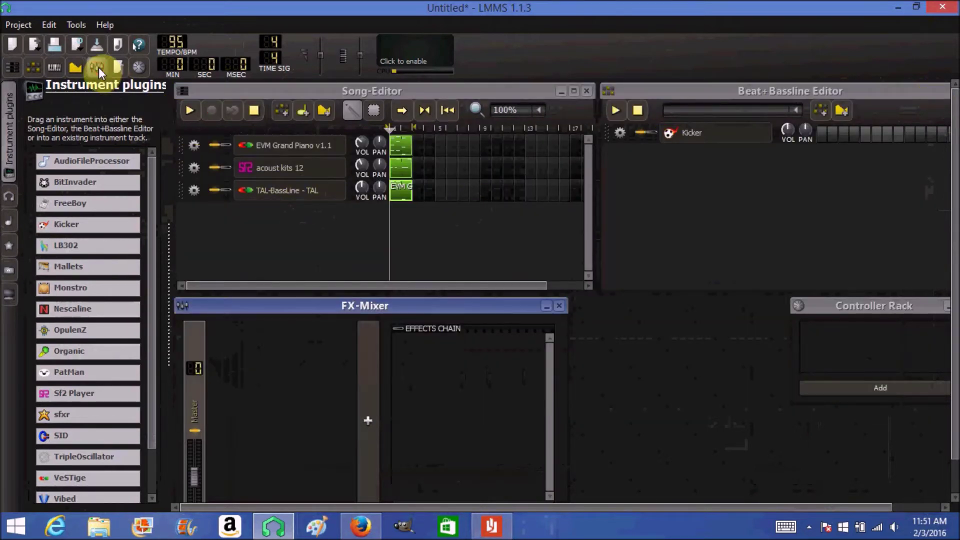
left_click(371, 364)
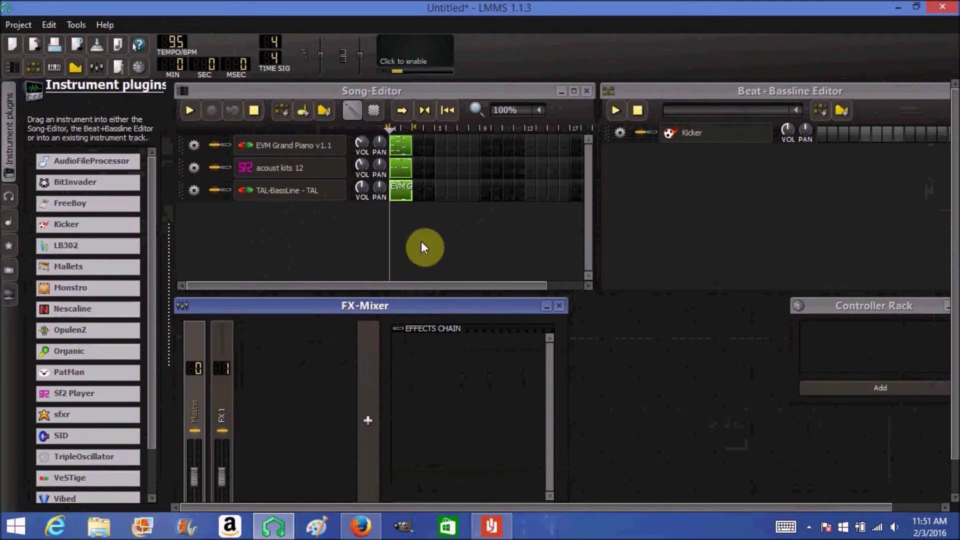
left_click(311, 192)
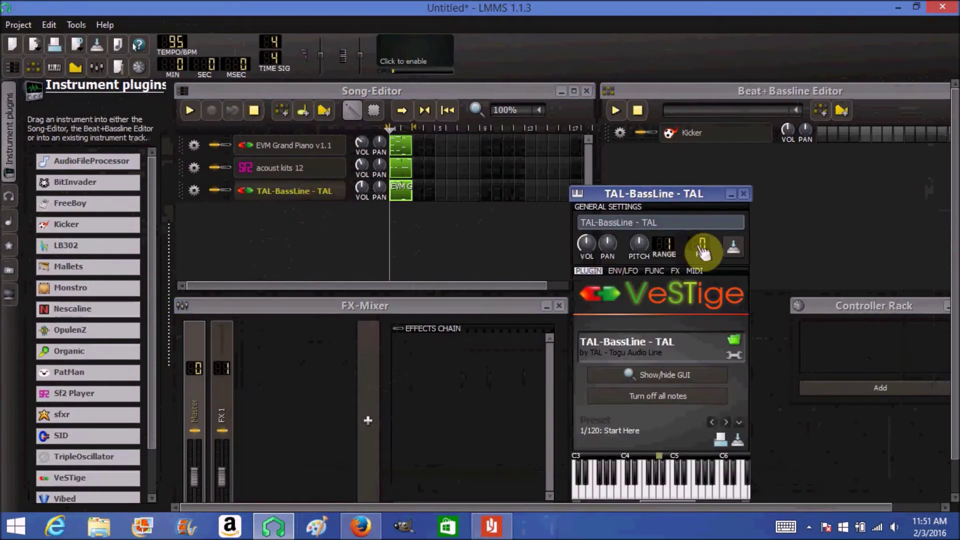
scroll(698, 245, "up", 1)
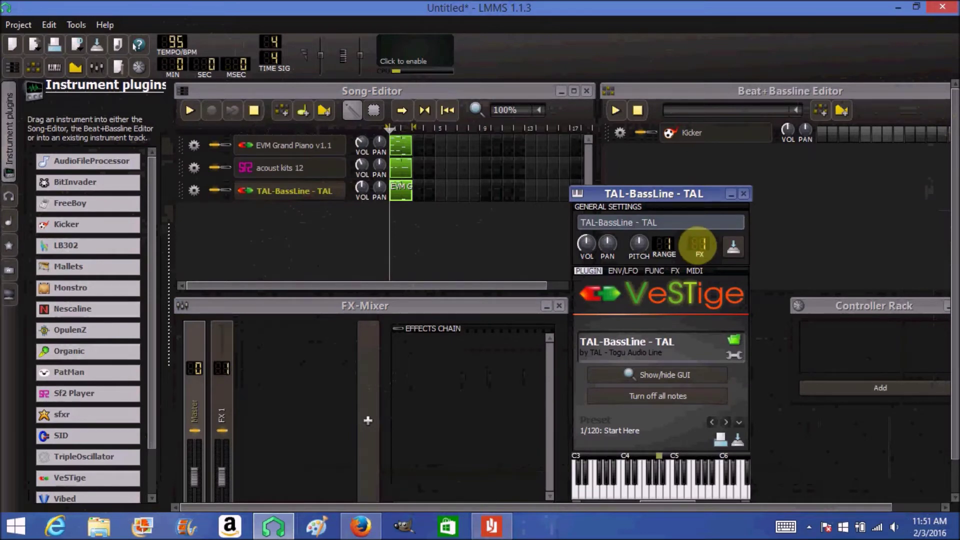
left_click(743, 194)
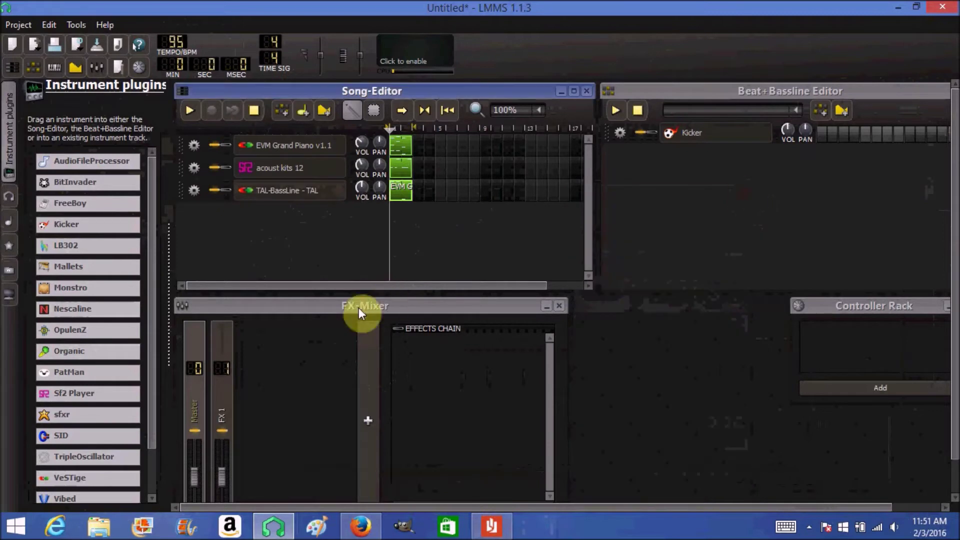
Move the FX-Mixer window up to reveal its faders, lower the FX 1 fader and turn down the TAL-BassLine track volume.
left_click_drag(270, 308, 275, 264)
left_click_drag(226, 431, 232, 455)
left_click(381, 220)
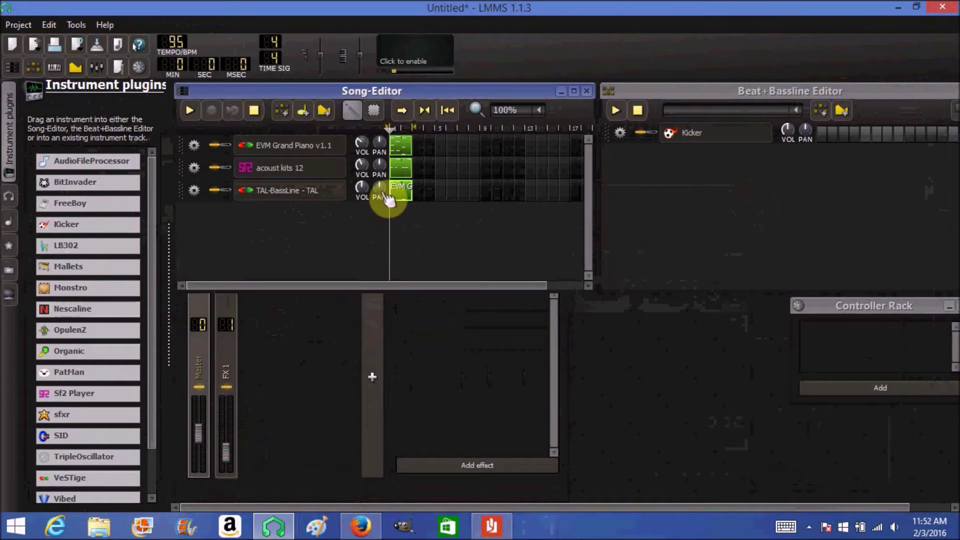
left_click_drag(362, 187, 369, 187)
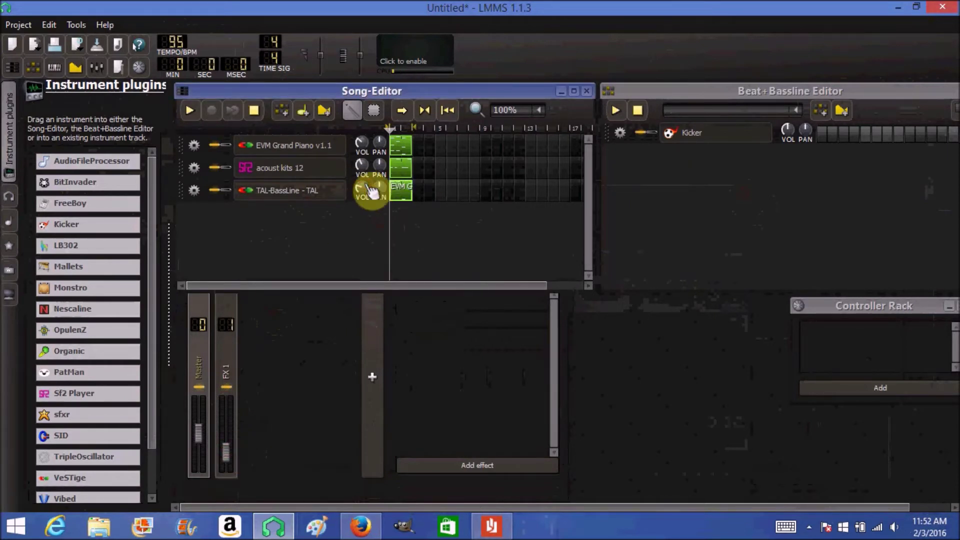
During song playback, set the TAL-BassLine track volume to about 23% and lower the FX 1 fader slightly, closing the FX-Mixer before stopping.
left_click(189, 111)
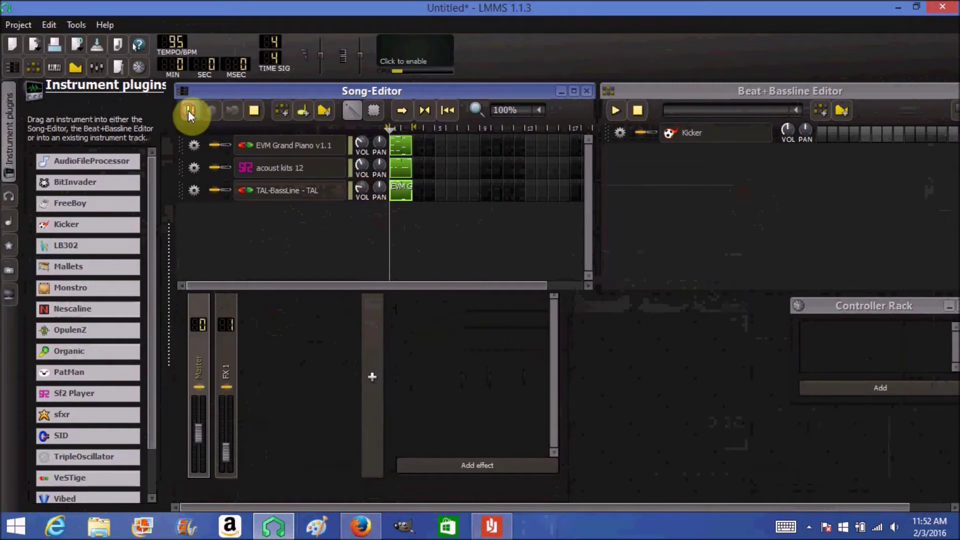
left_click_drag(361, 191, 358, 188)
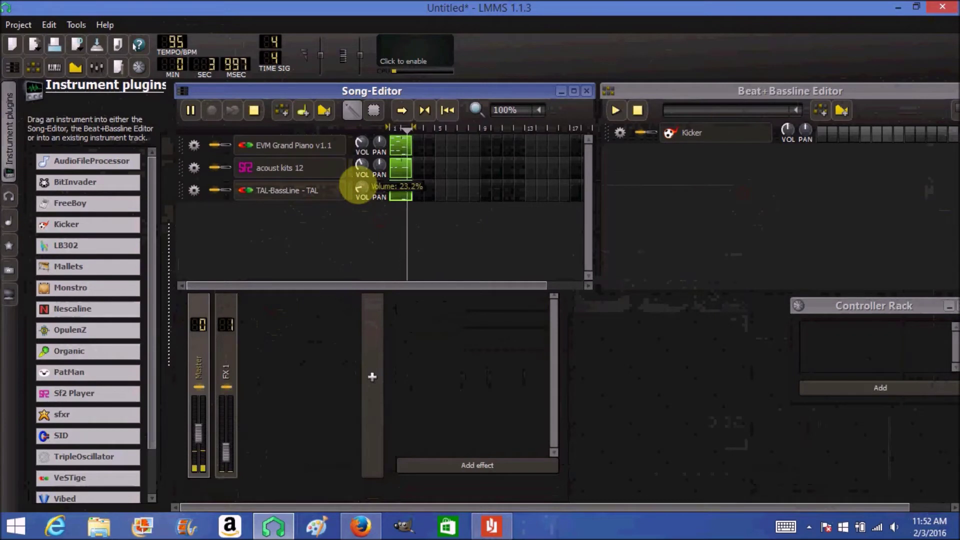
left_click(230, 460)
left_click_drag(230, 460, 232, 463)
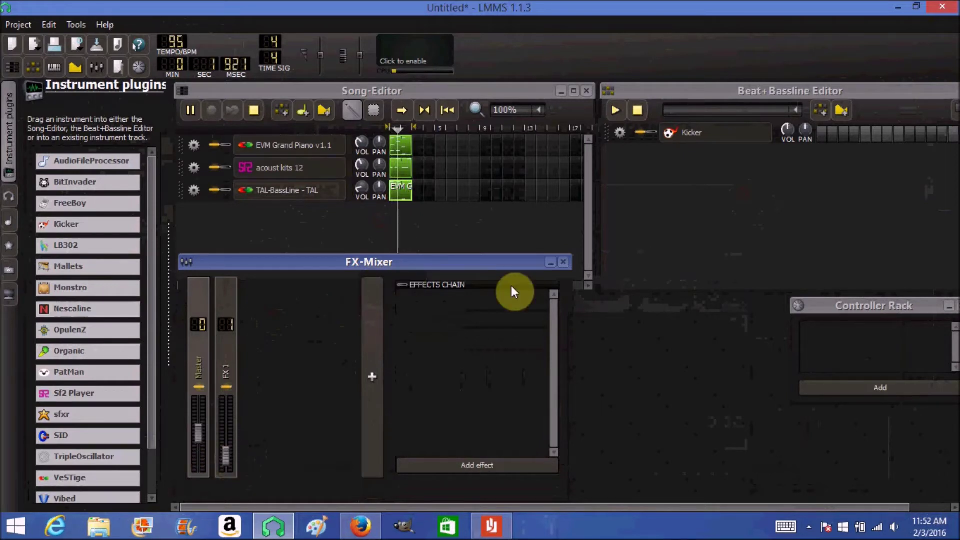
left_click(563, 263)
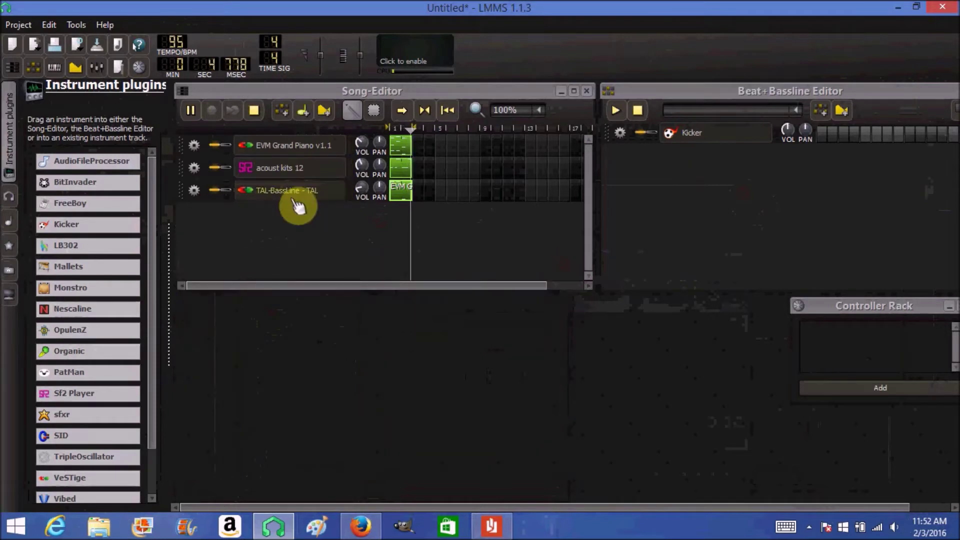
left_click(253, 111)
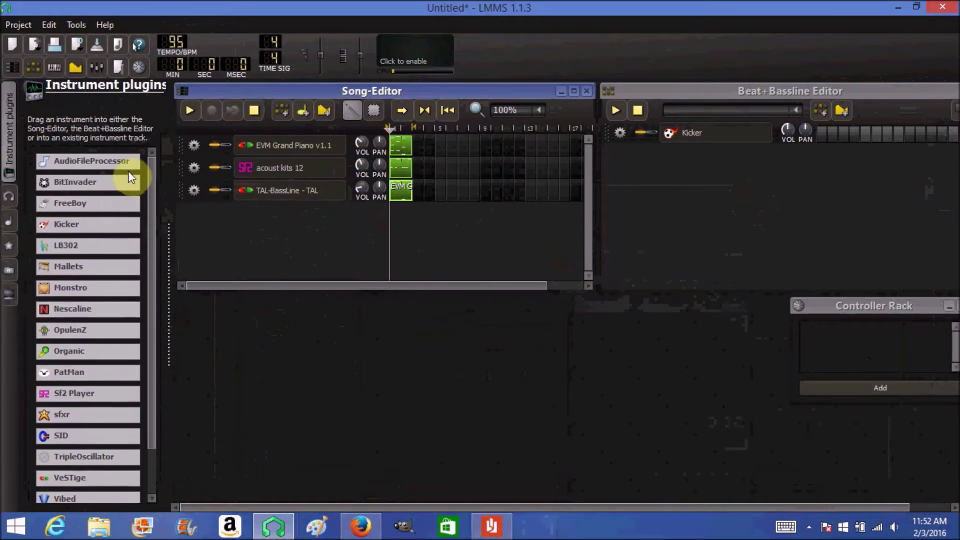
Add another VeSTige instrument track to the Song-Editor and open its VST-plugin file chooser.
left_click_drag(90, 487, 195, 223)
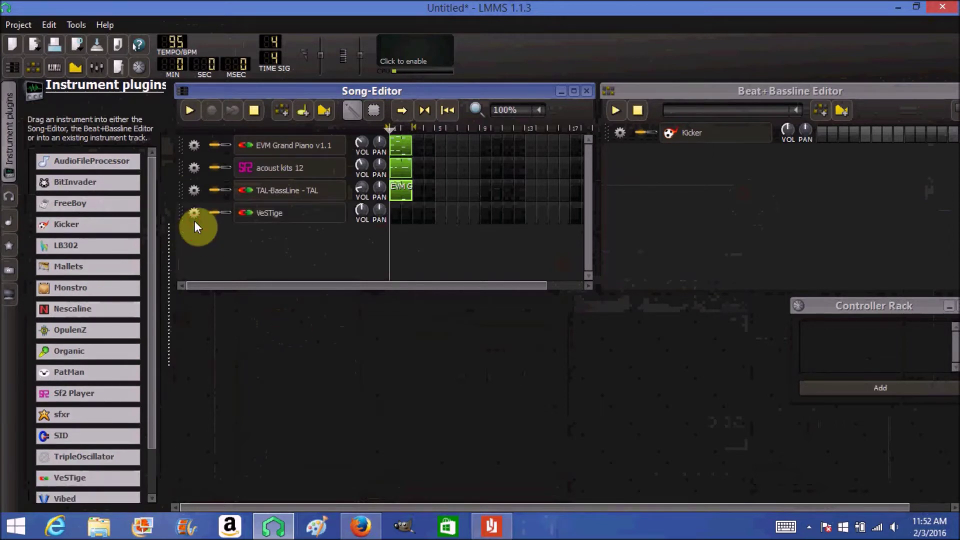
left_click(276, 217)
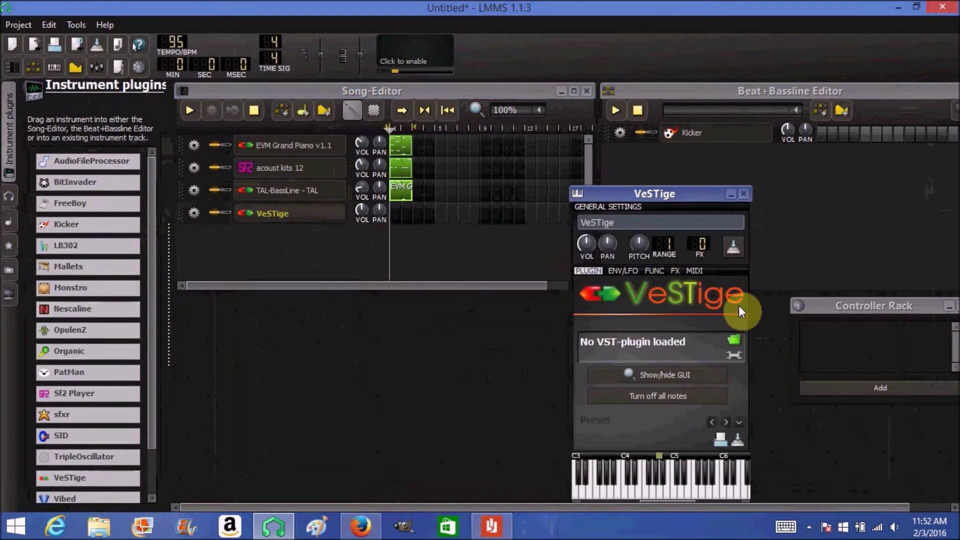
left_click(734, 342)
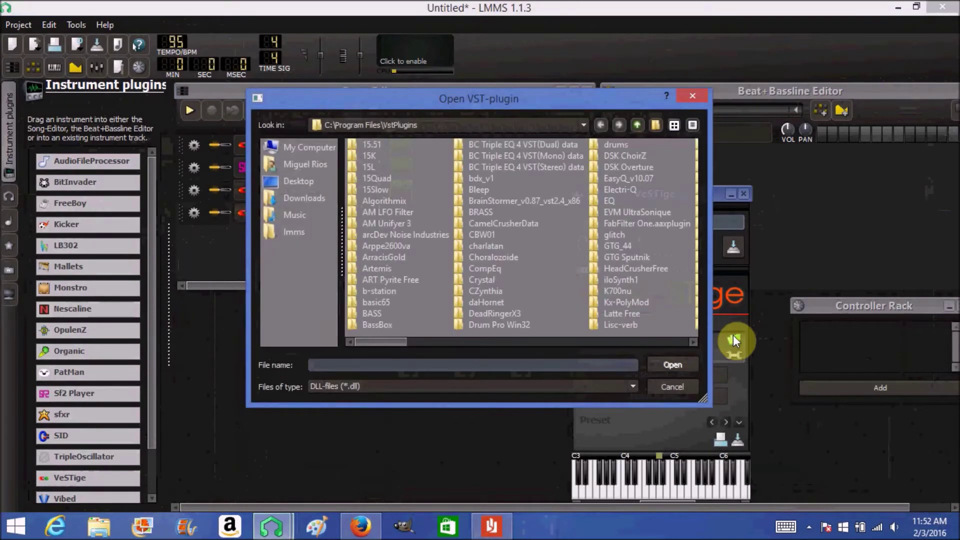
Load Synth1 VST.dll from the VstPlugins\Synth1 folder into the new VeSTige track and close its plugin windows.
left_click(691, 341)
left_click(691, 341)
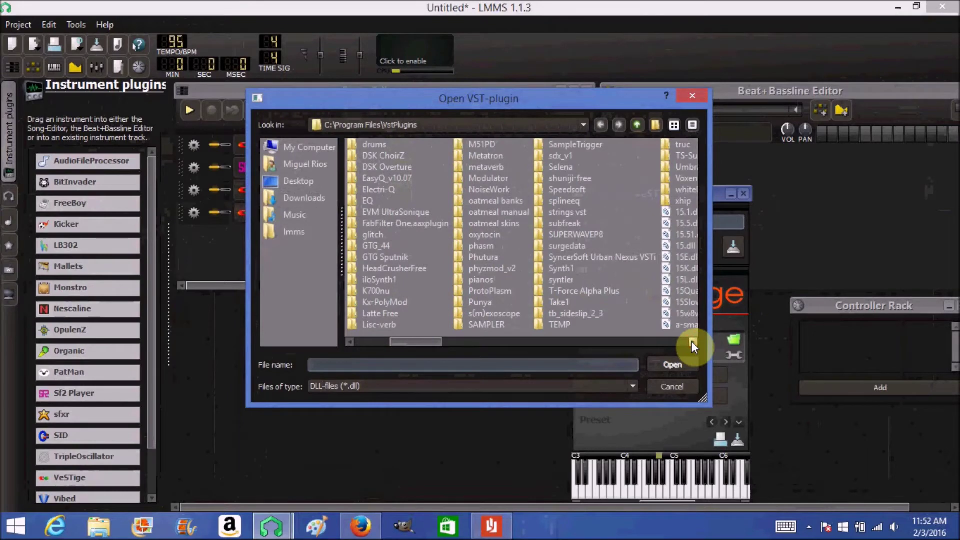
left_click(691, 341)
left_click(691, 341)
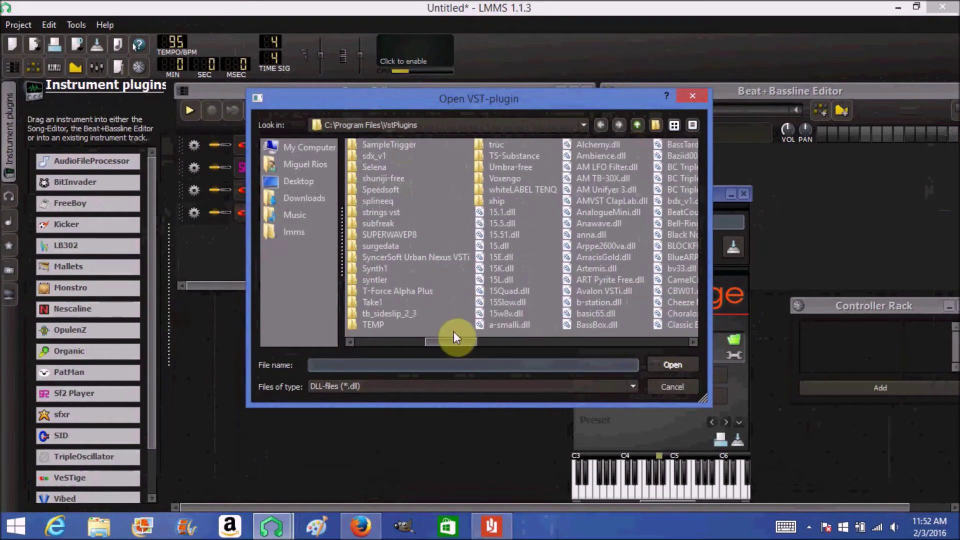
left_click_drag(452, 343, 420, 341)
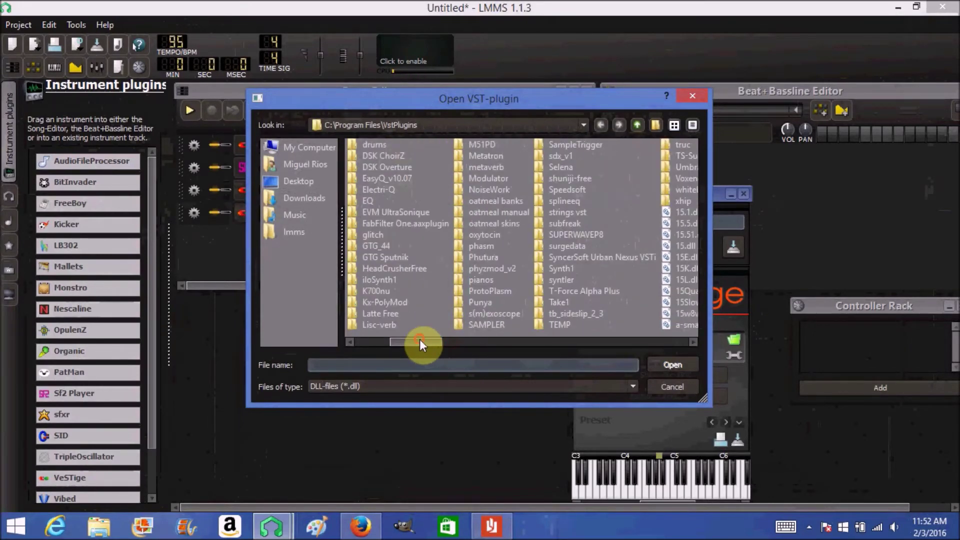
double_click(559, 269)
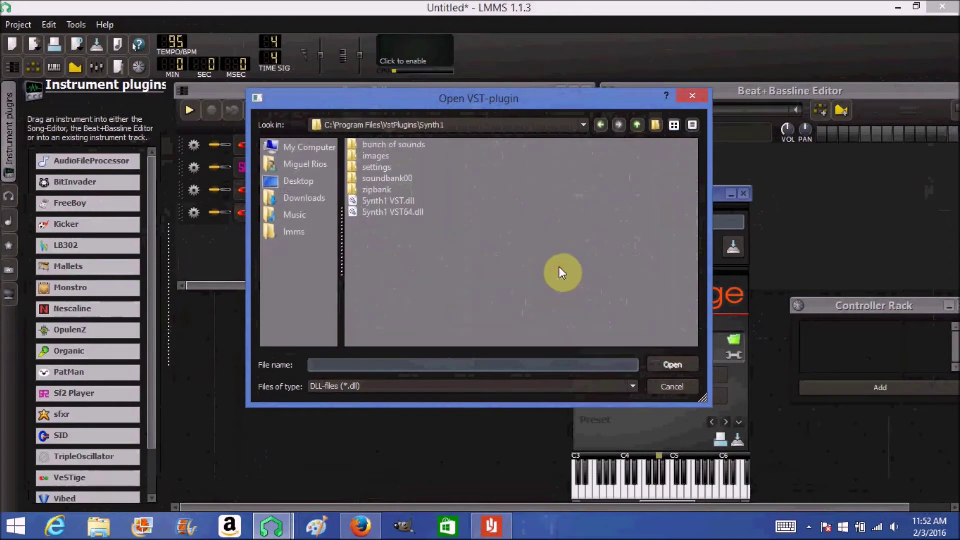
left_click(383, 202)
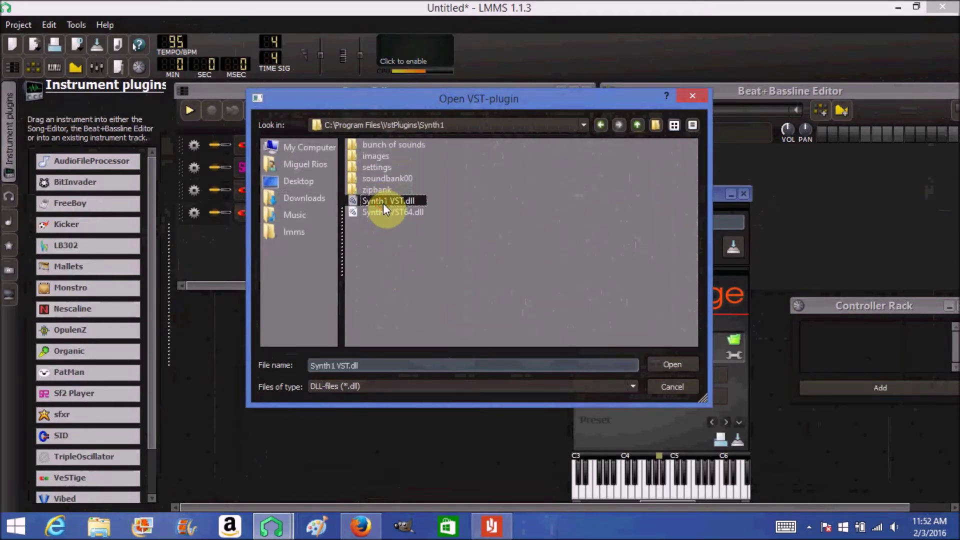
left_click(664, 363)
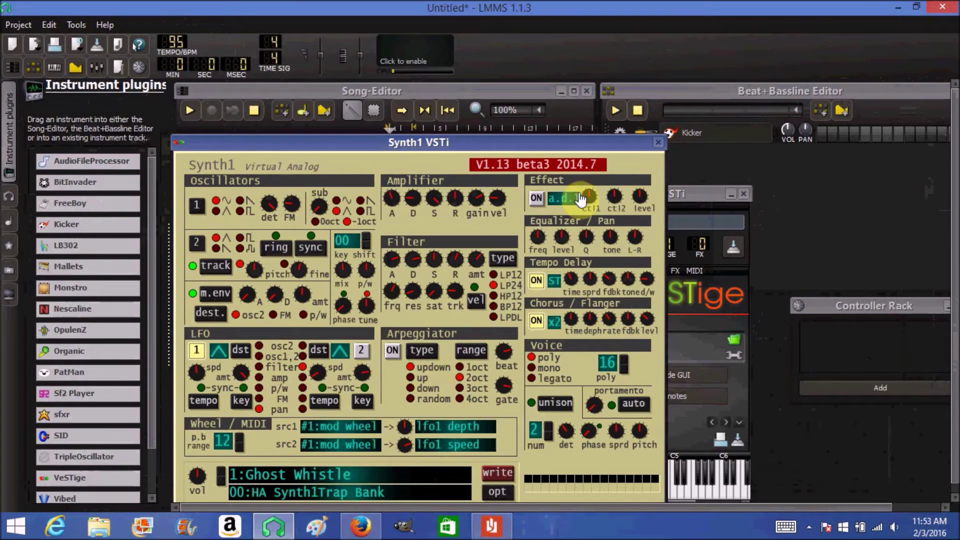
left_click(658, 142)
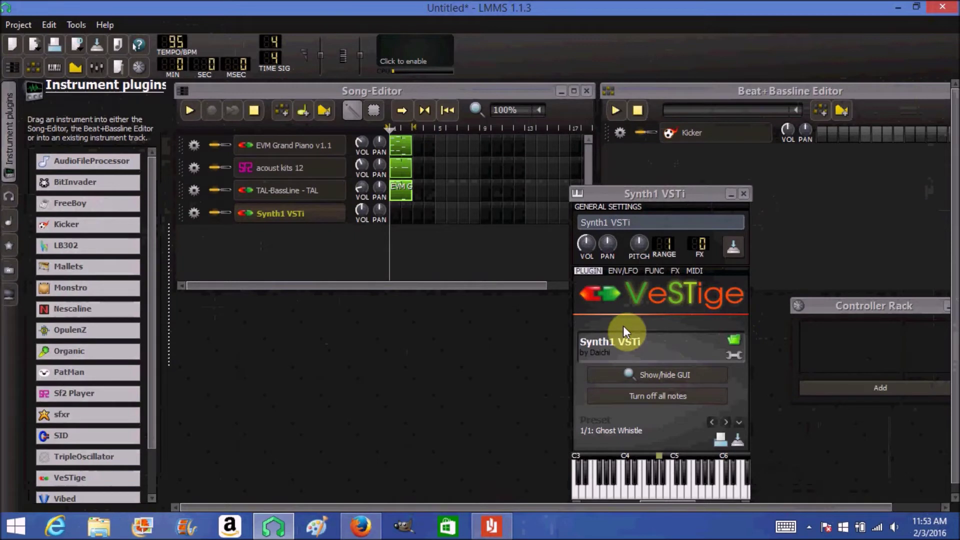
left_click(742, 193)
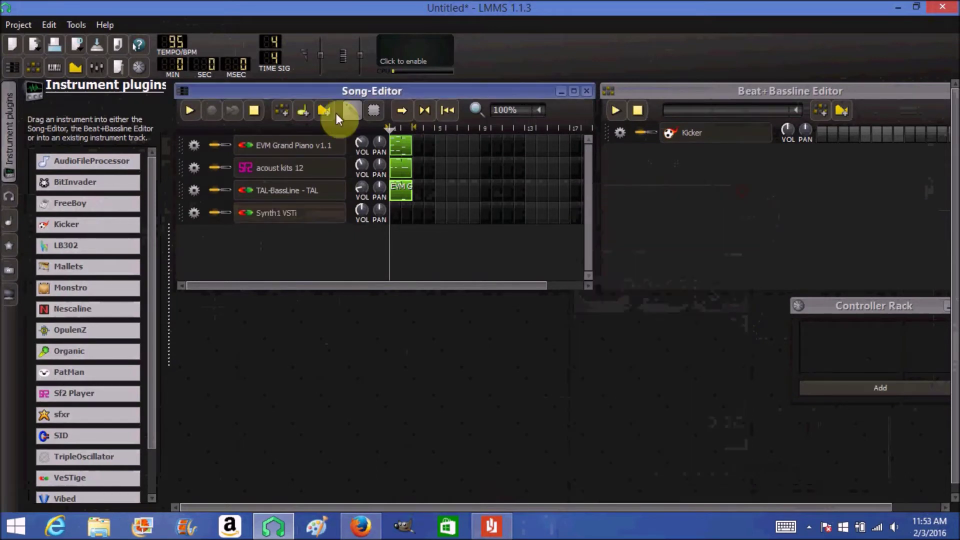
Copy the EVM Grand Piano pattern and paste it at the start of the Synth1 VSTi track.
right_click(402, 150)
left_click(407, 209)
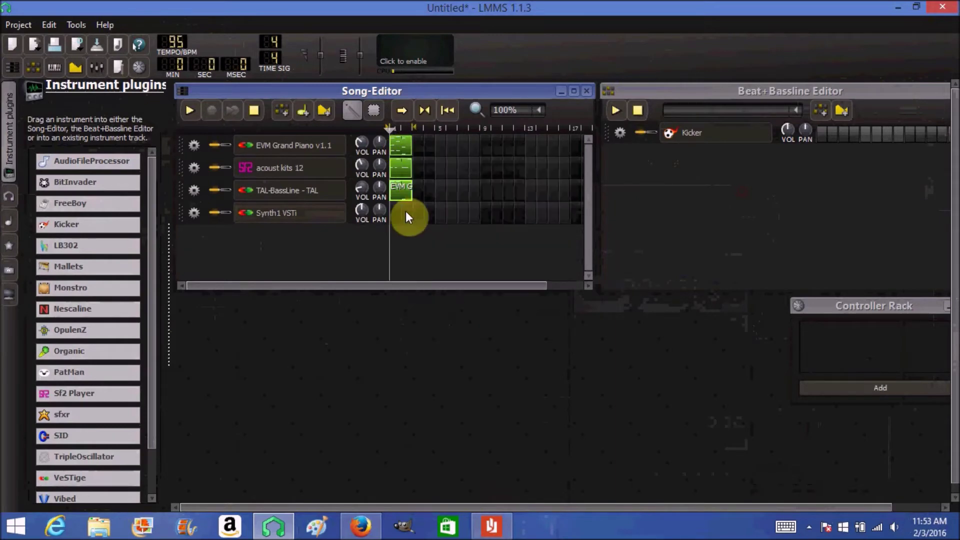
left_click(394, 216)
right_click(396, 216)
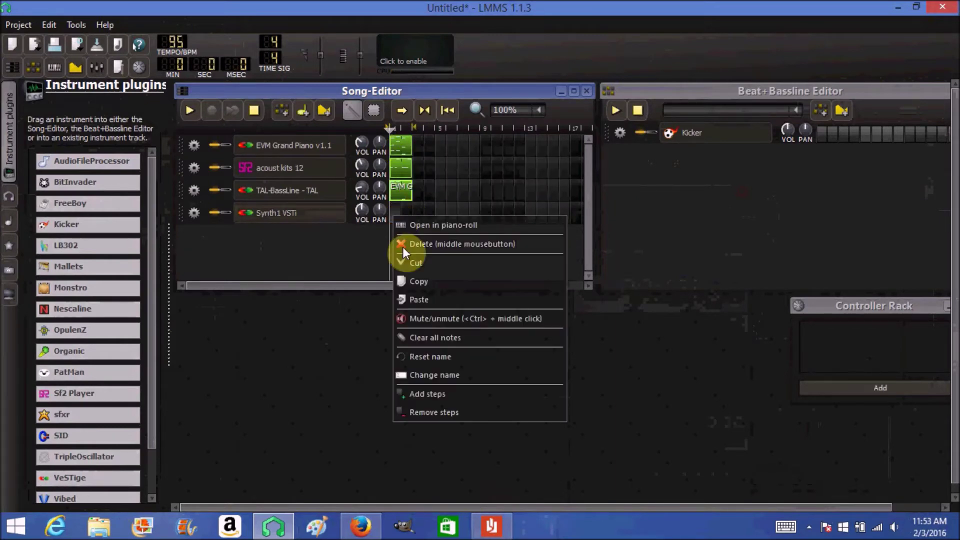
left_click(411, 301)
Open the Synth1 VSTi pattern and shorten all of its chord notes to two sixteenths.
double_click(402, 216)
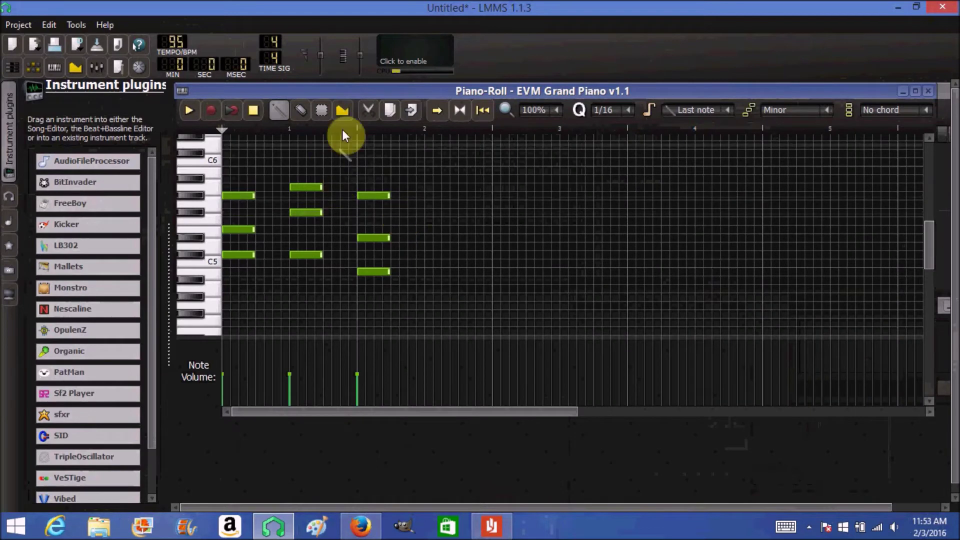
left_click(320, 118)
mouse_move(391, 159)
left_mouse_down()
mouse_move(337, 281)
mouse_move(237, 298)
left_mouse_up()
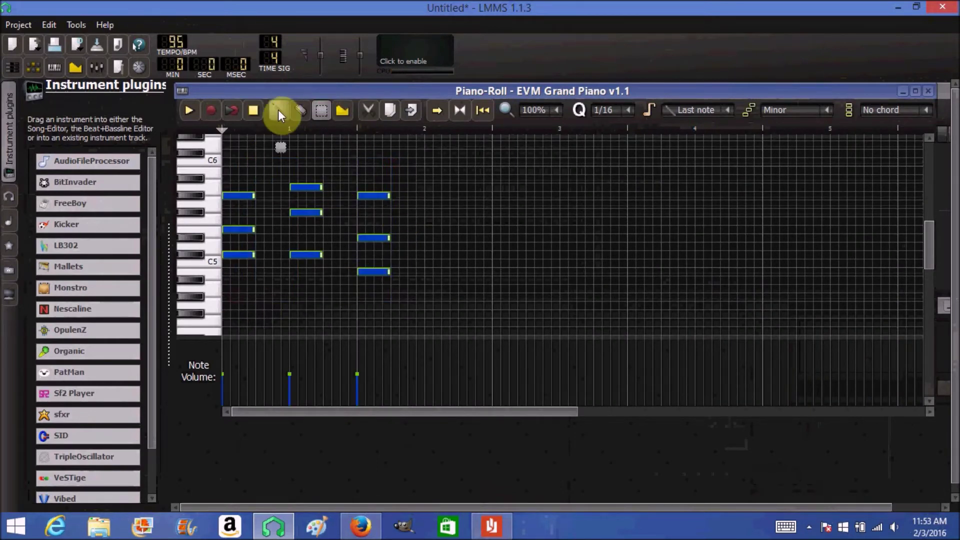
left_click(278, 111)
left_click_drag(253, 256, 237, 255)
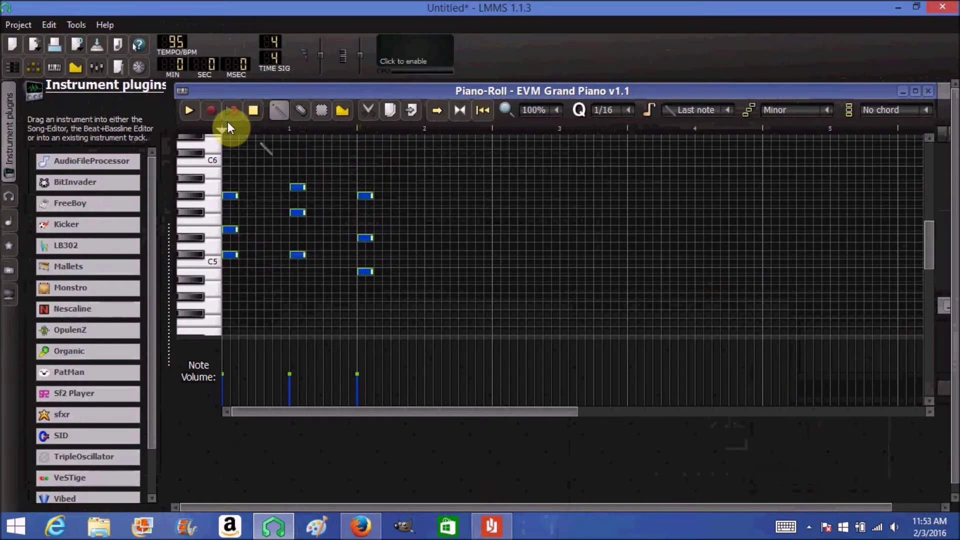
Transpose all selected Synth1 notes up one octave and close the Piano-Roll.
key("ctrl+Up")
scroll(521, 155, "up", 3)
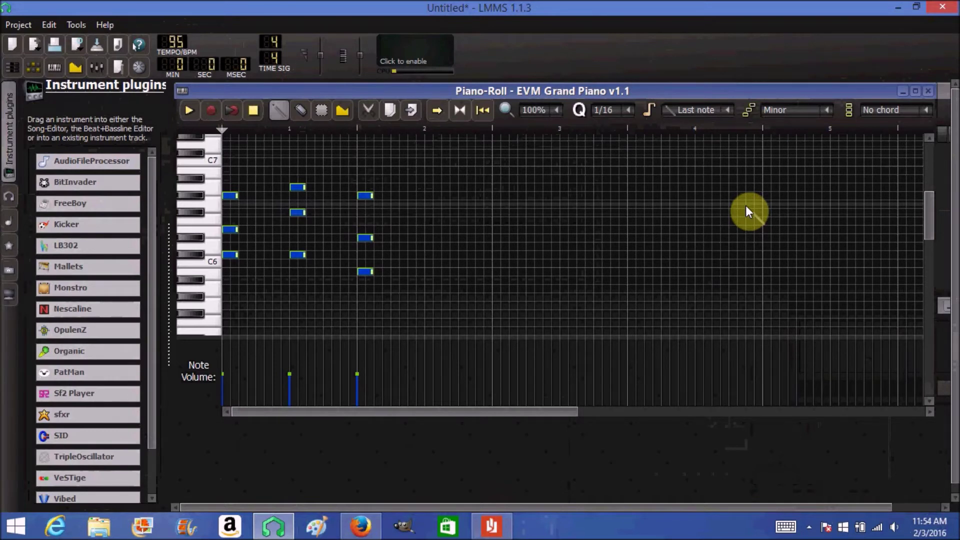
left_click(928, 91)
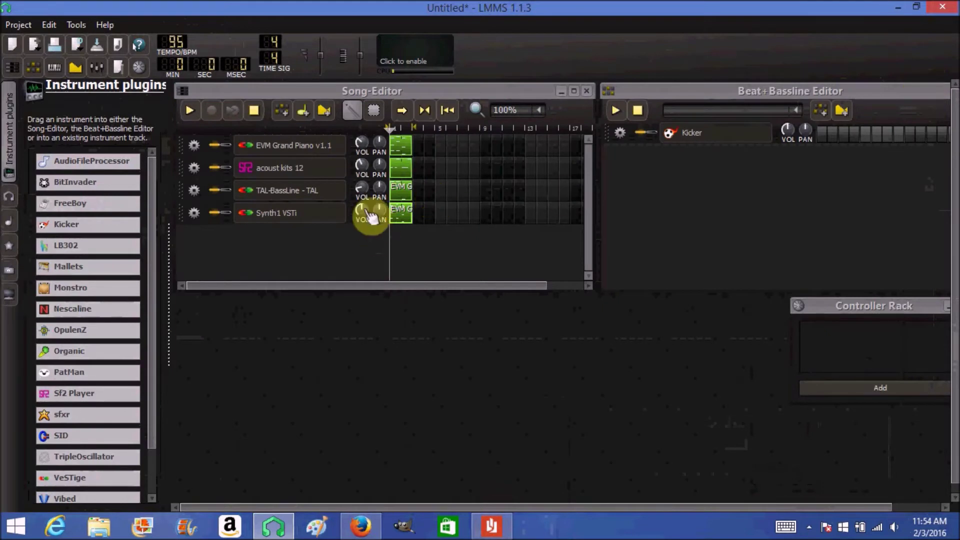
Add channel FX 2 in the FX-Mixer and route the Synth1 VSTi track to it.
left_click(95, 70)
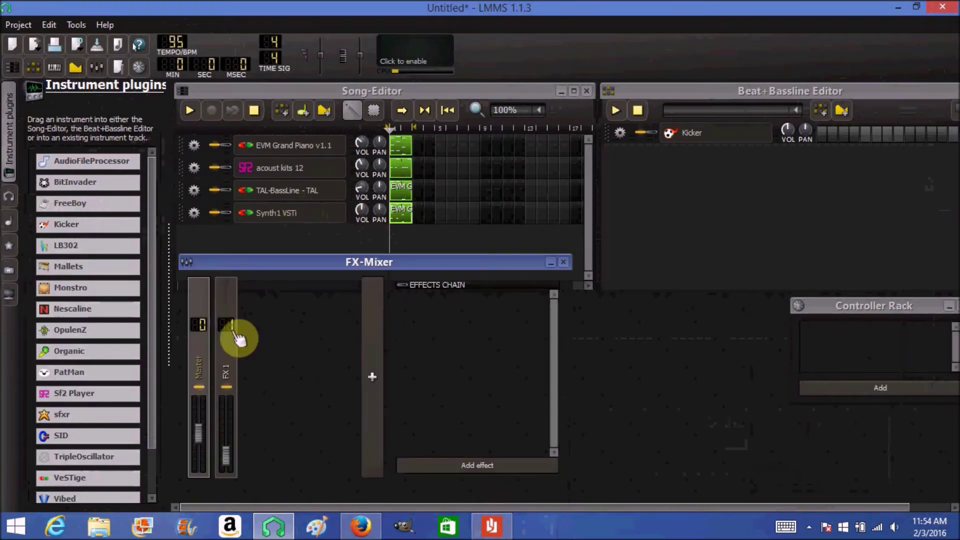
left_click(379, 386)
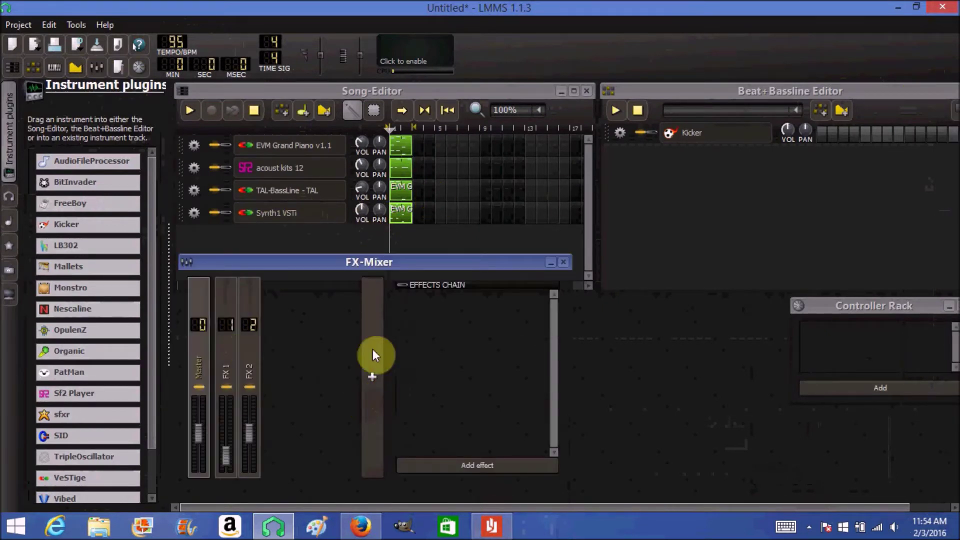
left_click(317, 214)
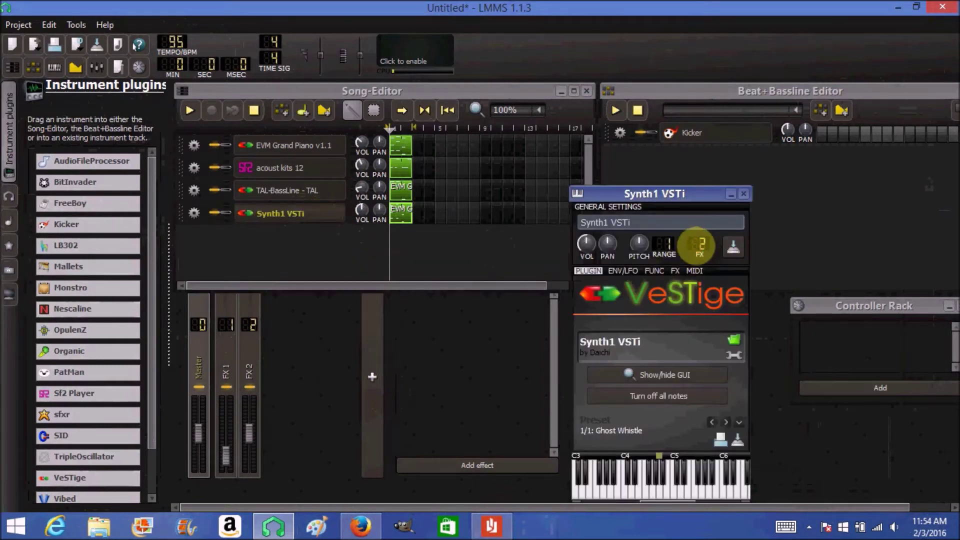
left_click(743, 194)
Turn down the Synth1 VSTi track volume well below 100% and lower the FX 2 fader.
left_click(374, 220)
left_click(360, 210)
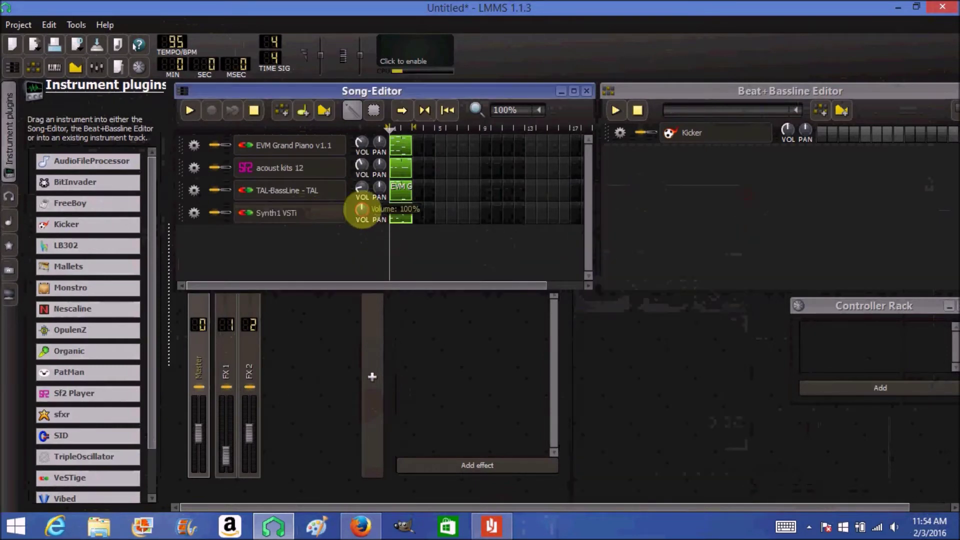
left_click_drag(361, 210, 364, 214)
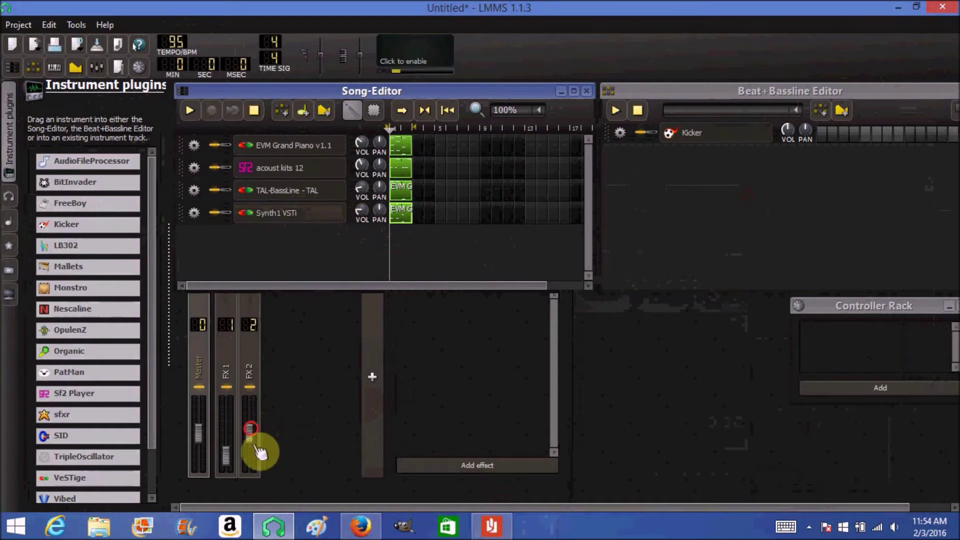
left_click_drag(253, 442, 259, 451)
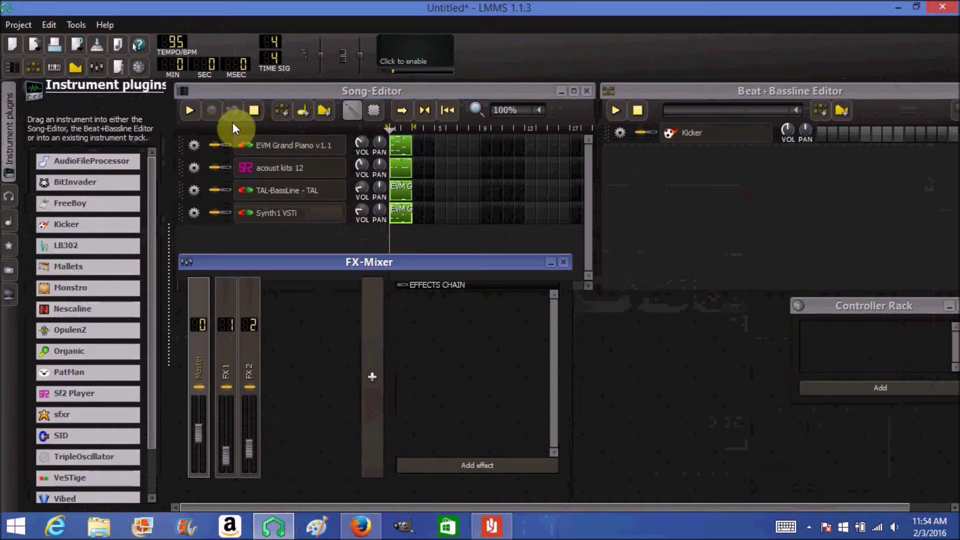
Play the song, lower the FX 2 fader further until it sits near the FX 1 level, and stop playback.
left_click(190, 107)
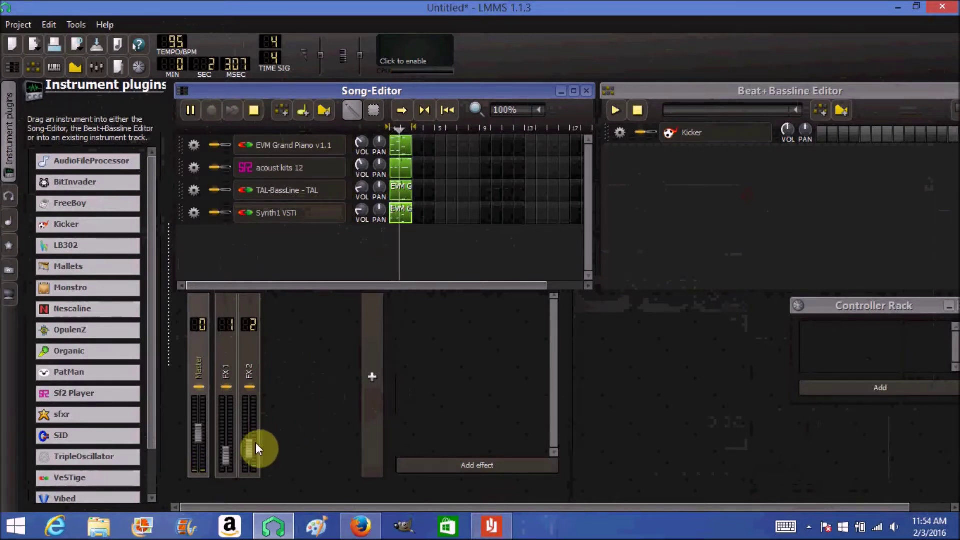
left_click_drag(256, 452, 255, 456)
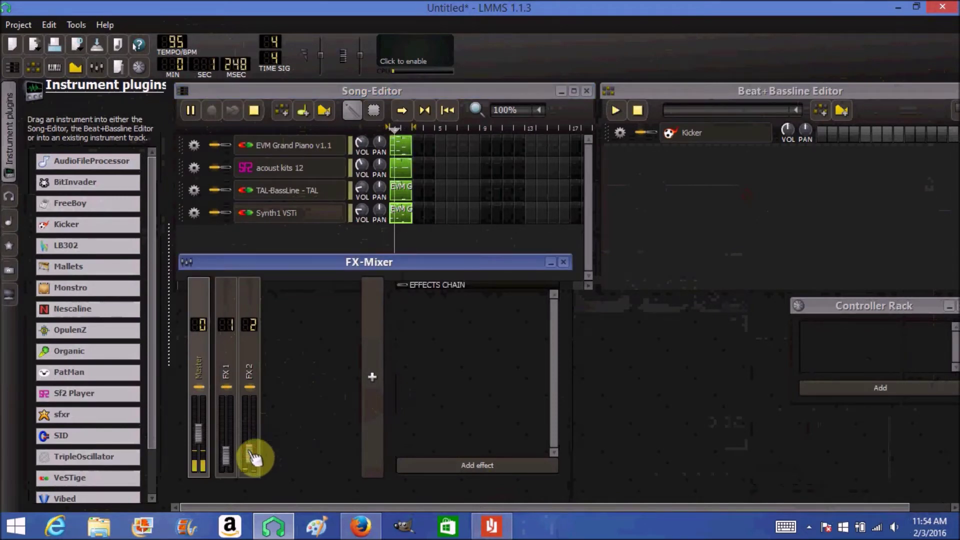
left_click_drag(254, 457, 255, 462)
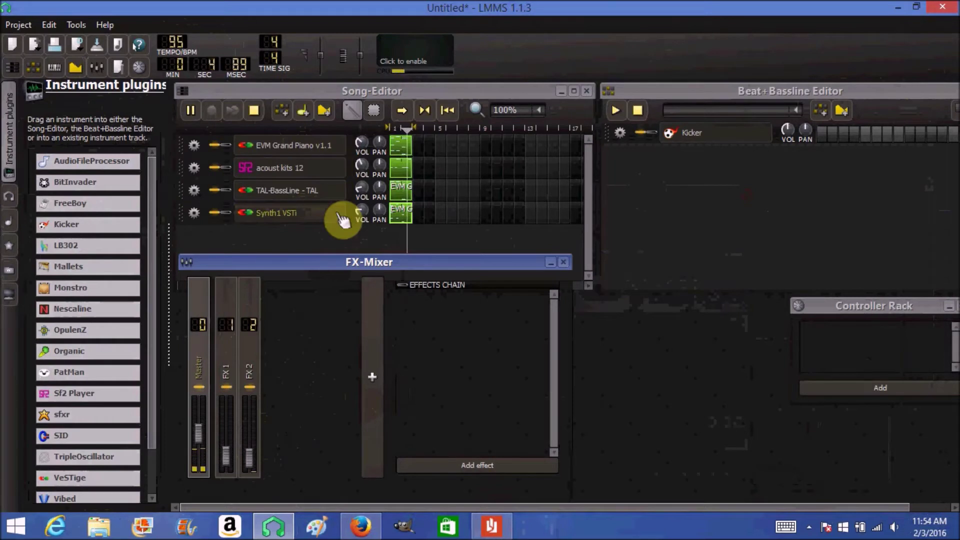
left_click(250, 112)
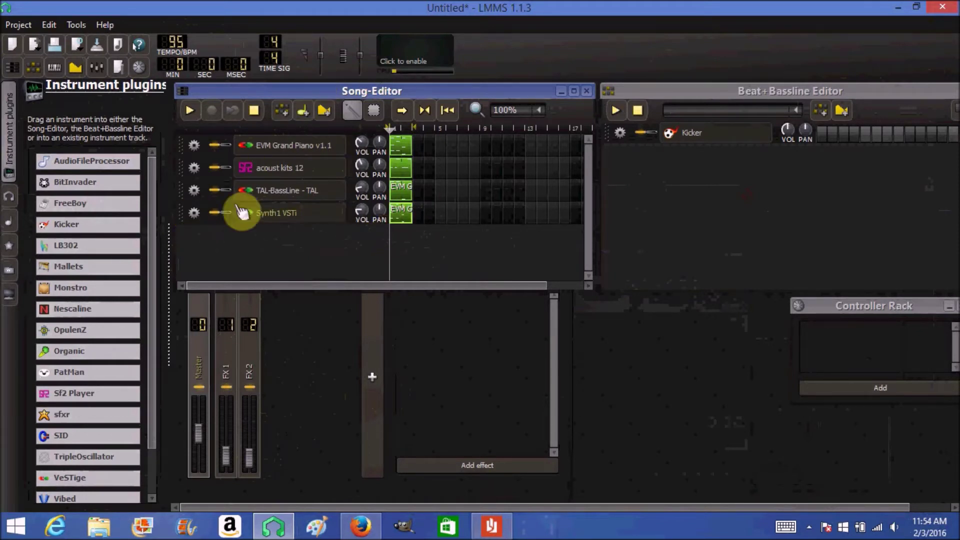
Clone the Synth1 VSTi track and open the cloned track's pattern in the Piano-Roll.
left_click(193, 214)
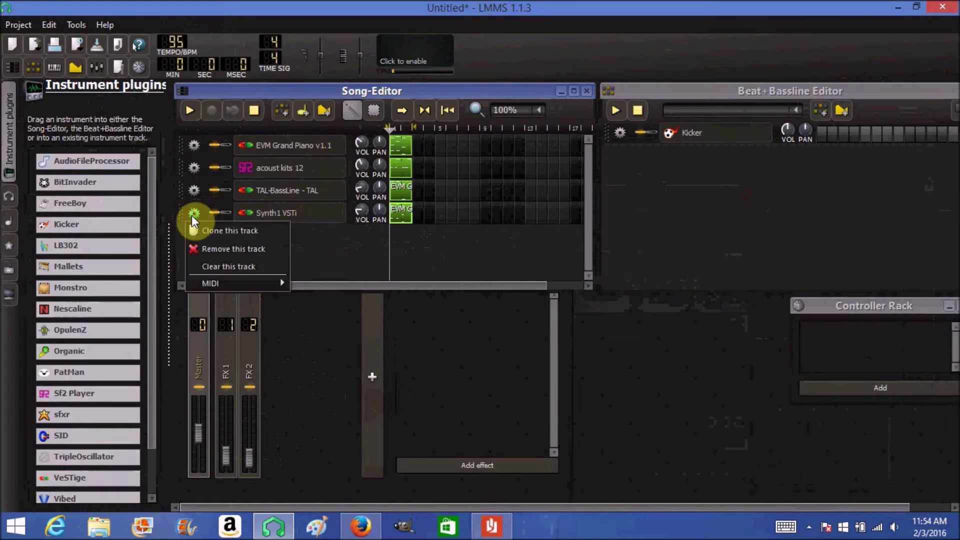
left_click(211, 233)
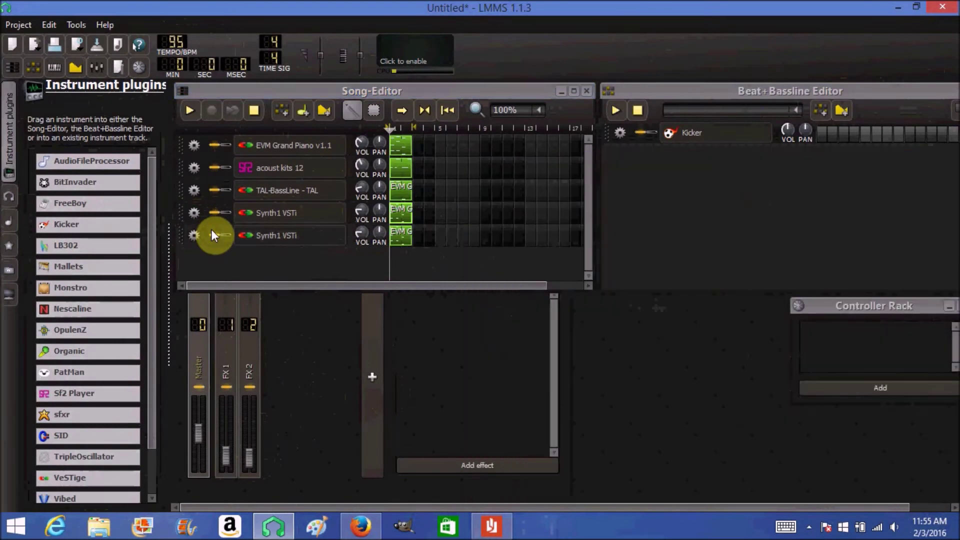
double_click(398, 241)
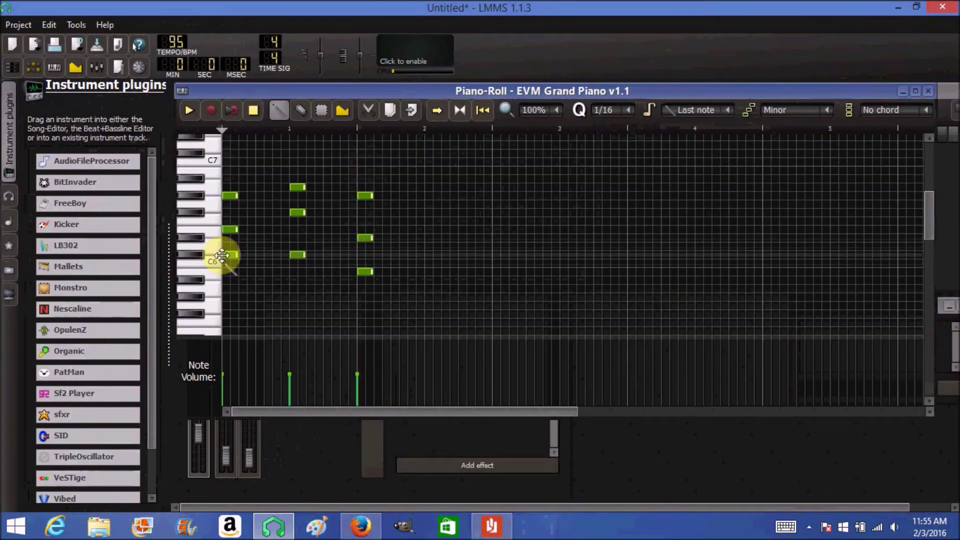
Mark the semitone rows used by the chords: B5, C#6, D#6, E6, F#6, G#6 and A6.
right_click(208, 273)
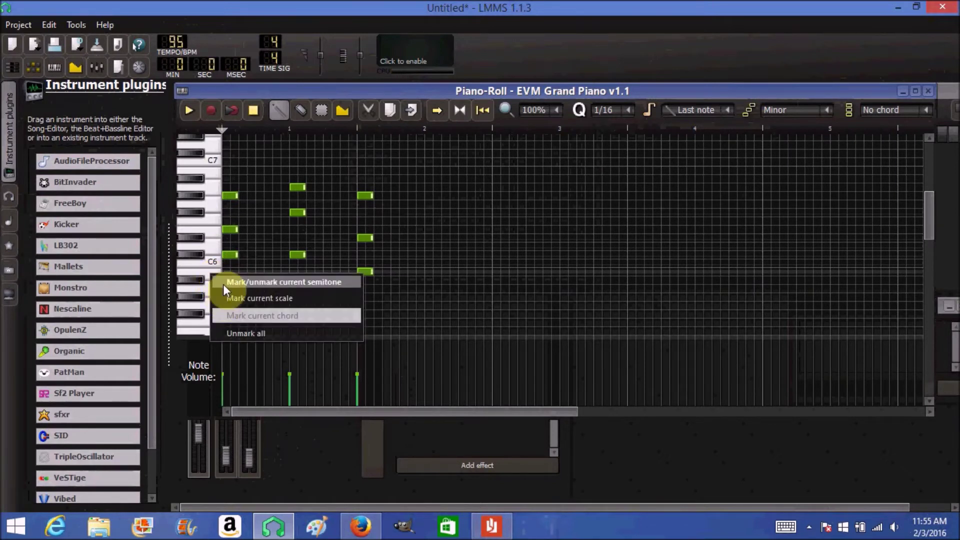
left_click(223, 281)
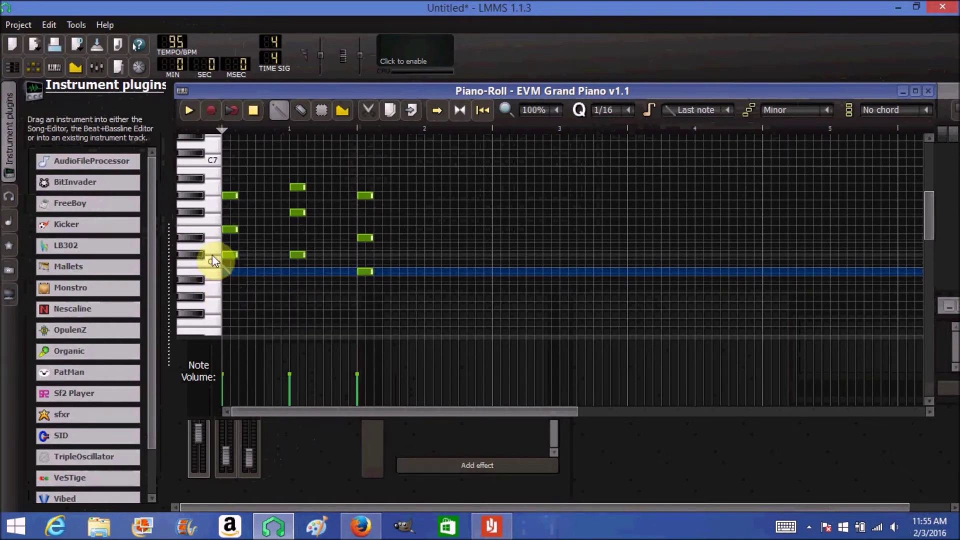
right_click(212, 259)
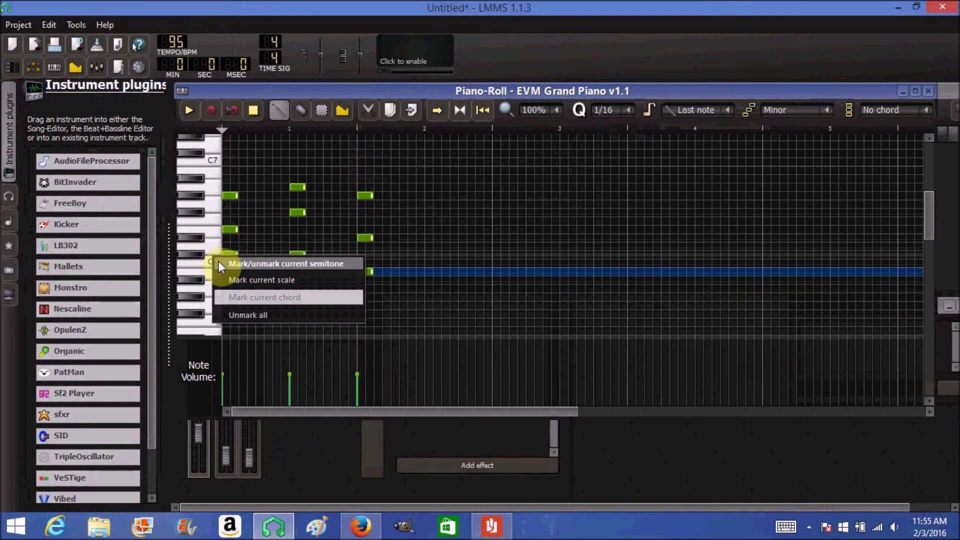
left_click(218, 261)
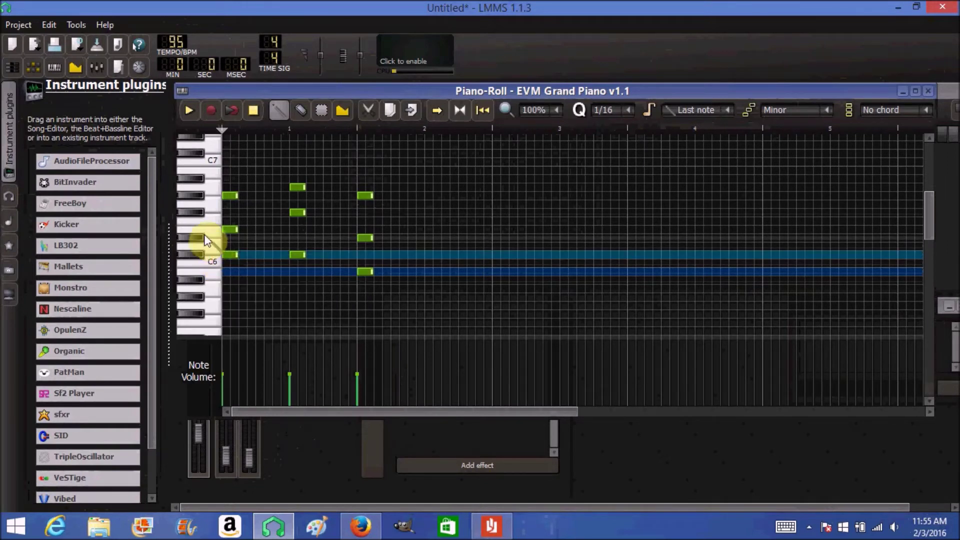
right_click(208, 241)
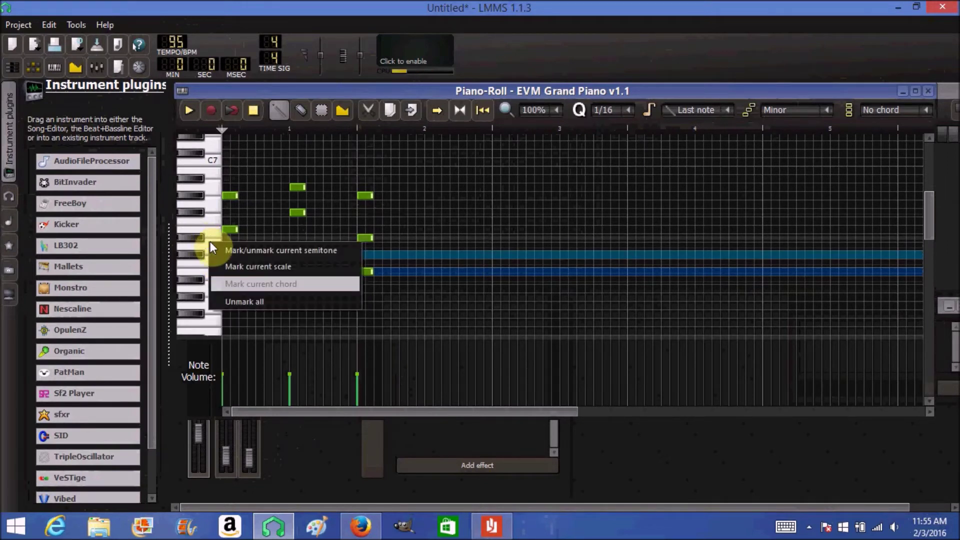
left_click(214, 245)
right_click(207, 229)
left_click(212, 239)
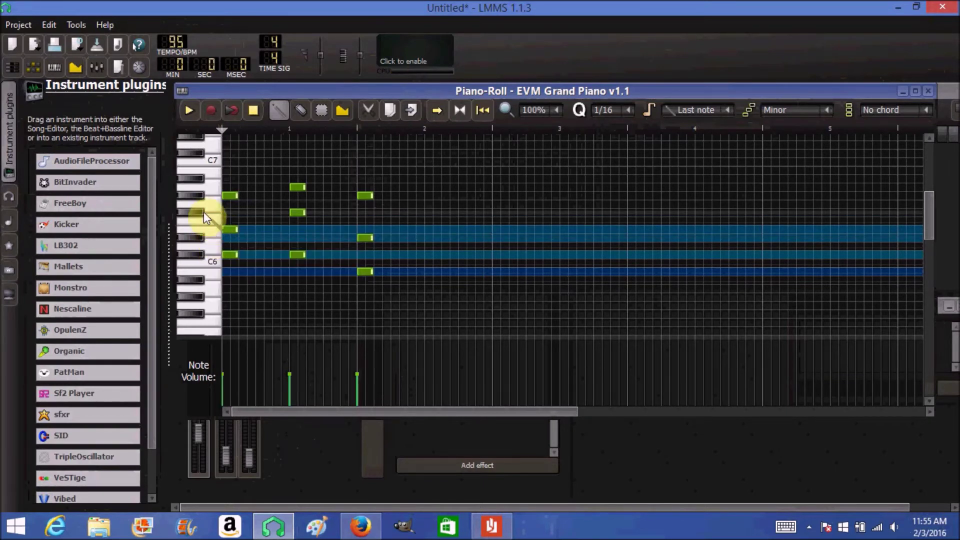
right_click(203, 211)
left_click(211, 220)
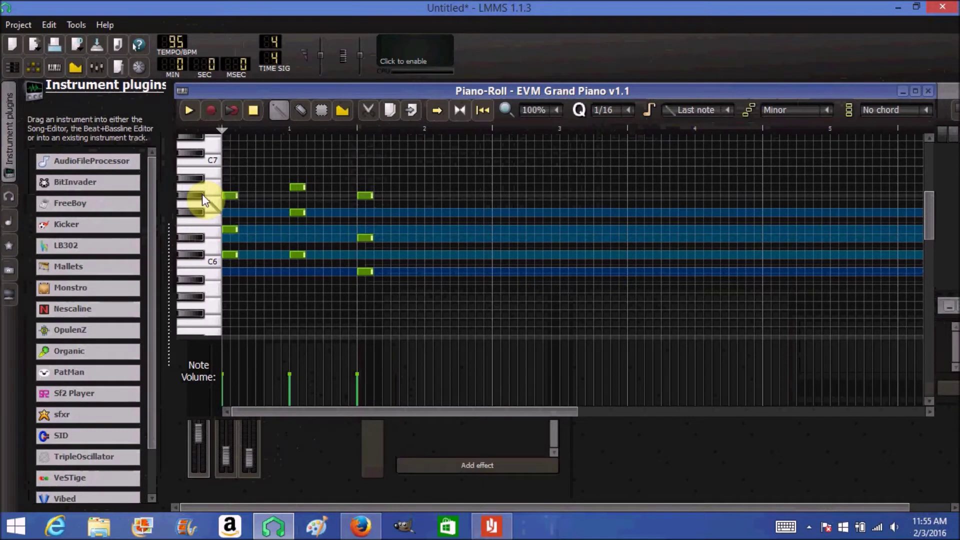
right_click(202, 194)
left_click(207, 200)
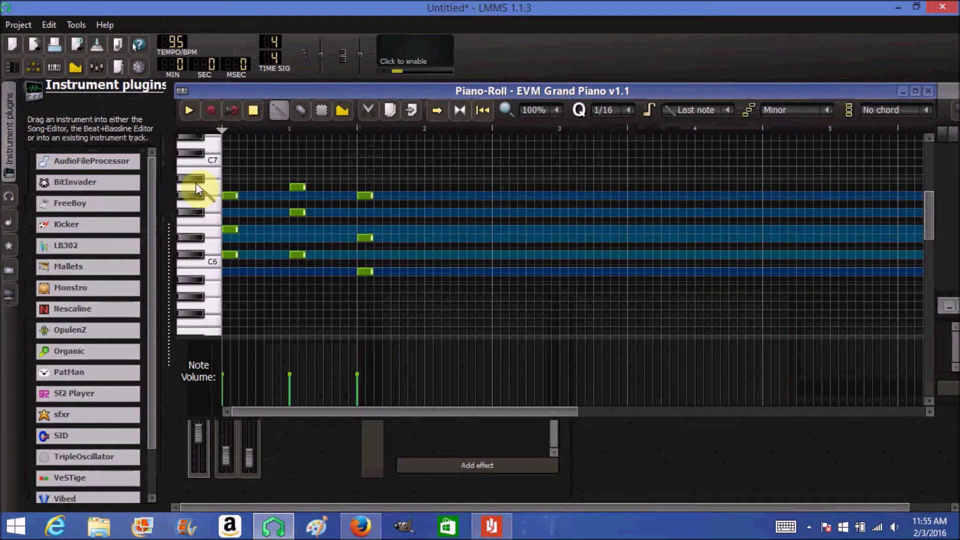
right_click(203, 188)
left_click(215, 194)
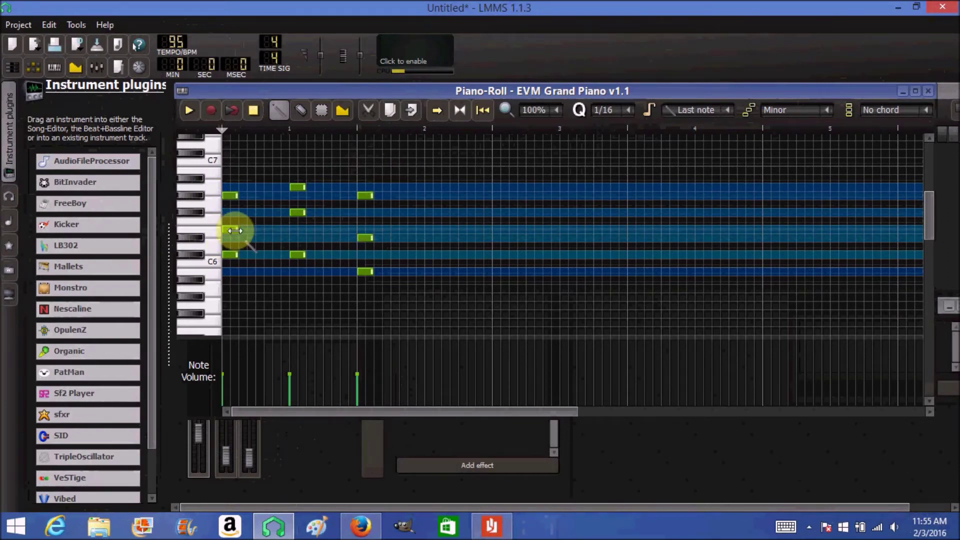
Select all chord notes in the cloned pattern and shorten them to one sixteenth.
left_click(320, 113)
left_click_drag(395, 159, 291, 367)
left_click_drag(230, 351, 229, 349)
left_click_drag(391, 169, 228, 286)
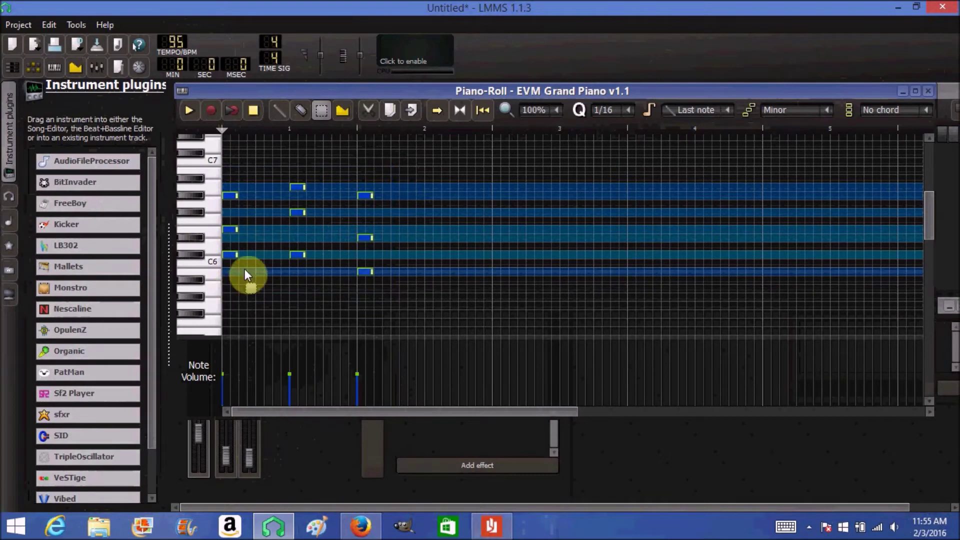
left_click(279, 110)
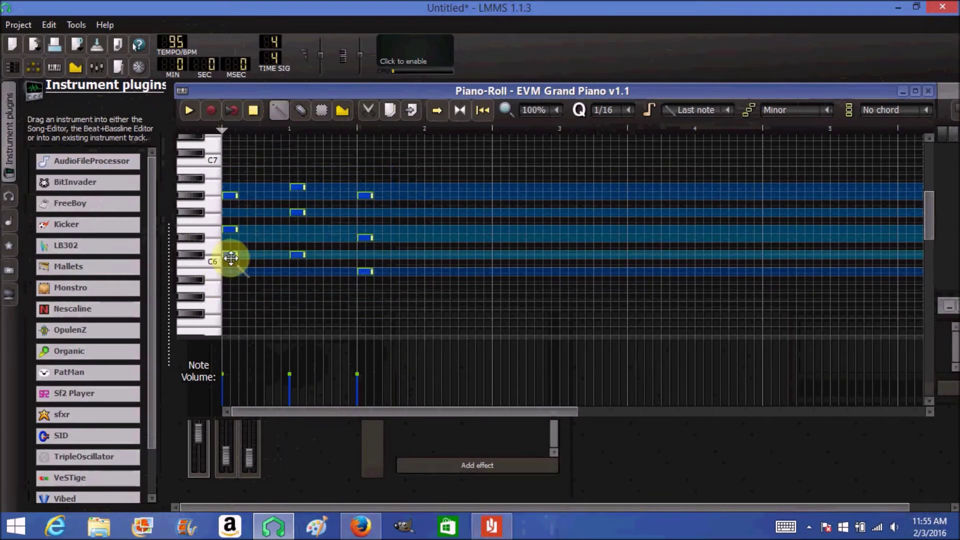
left_click_drag(236, 256, 228, 250)
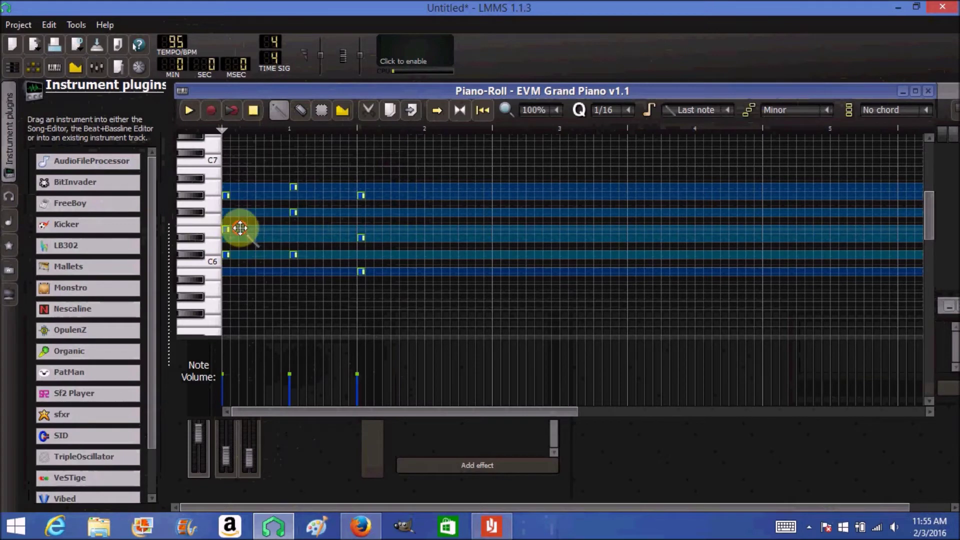
Turn the first chord into a rising arpeggio of C#6, E6 and F#6, deleting its stacked E6 and G#6 notes.
left_click(241, 229)
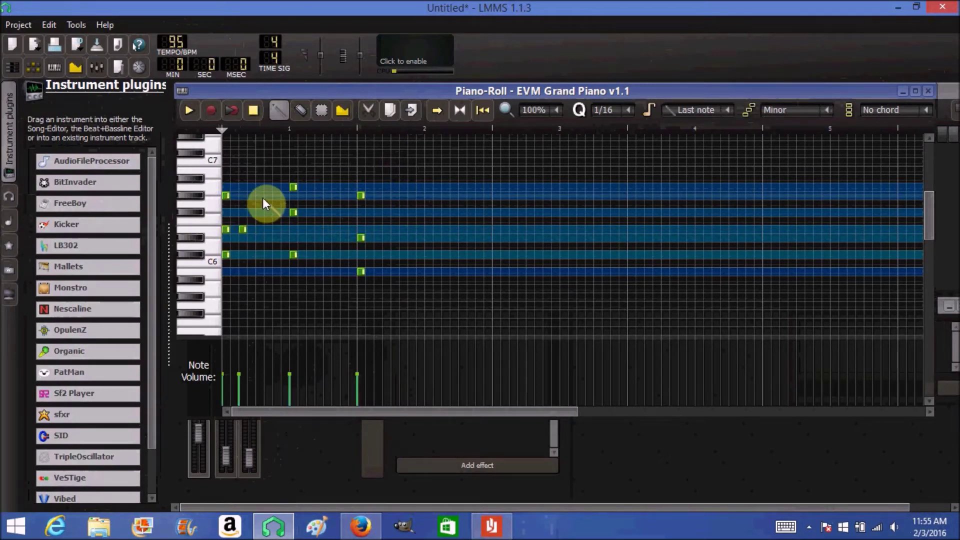
left_click(267, 212)
right_click(226, 229)
right_click(226, 195)
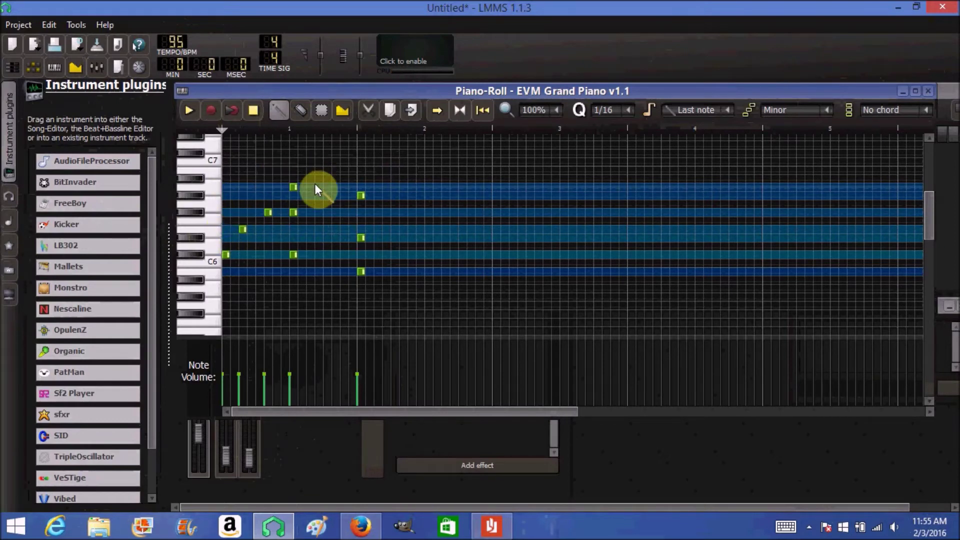
Spread the second chord into C#6, F#6, E6 and the third into B5, D#6, G#6, E6 as successive single notes.
left_click(306, 213)
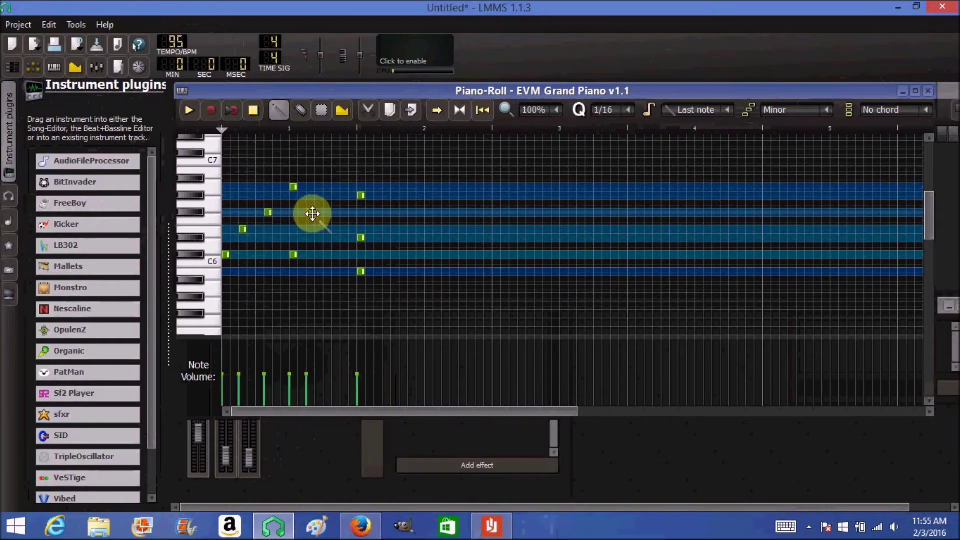
left_click_drag(293, 188, 378, 238)
left_click(370, 238)
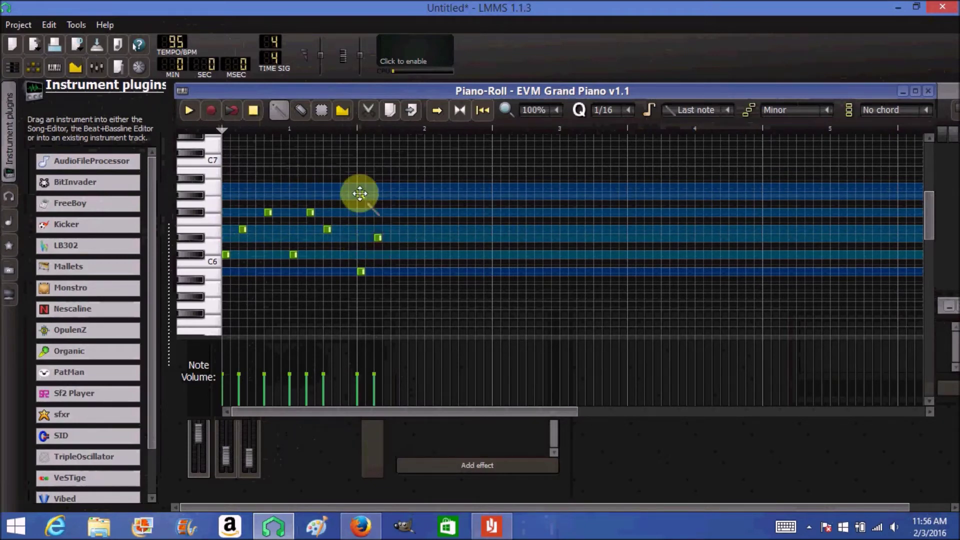
left_click_drag(360, 194, 423, 230)
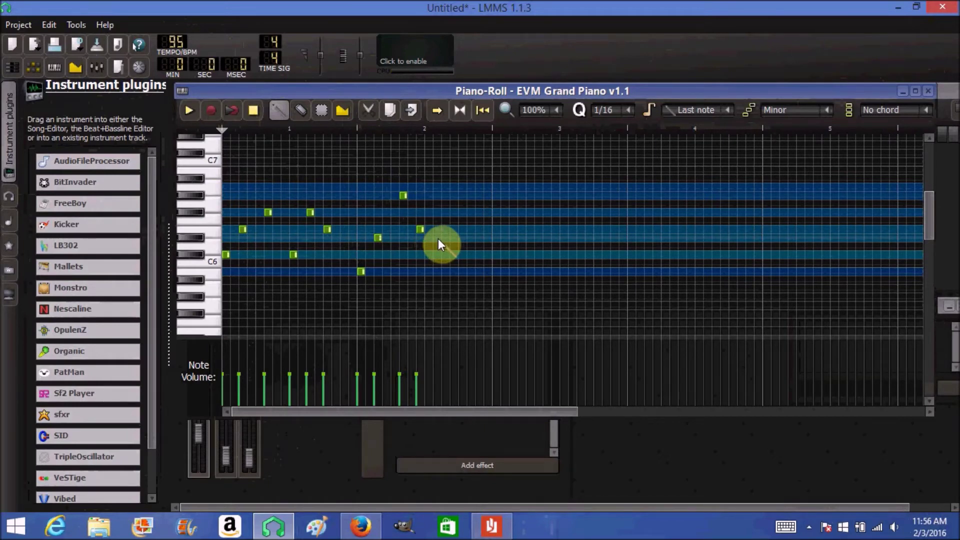
Finish the arpeggio with a C#6 sixteenth note after the last E6 and transpose the whole pattern up one octave.
left_click(436, 255)
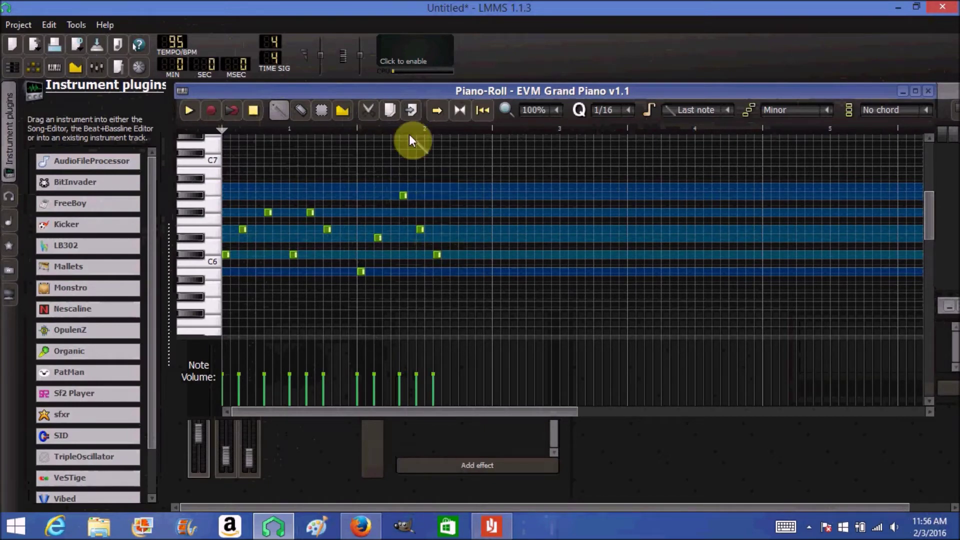
left_click(191, 112)
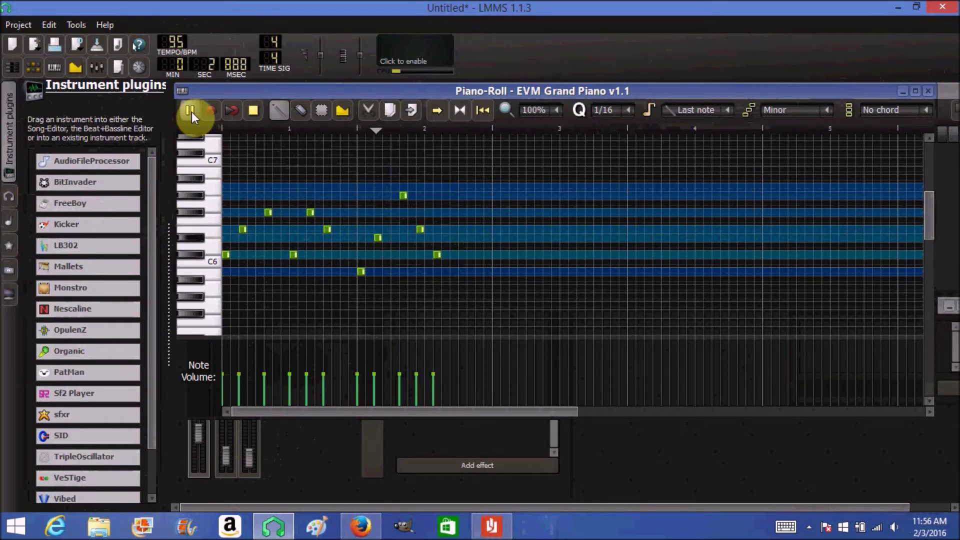
left_click(253, 111)
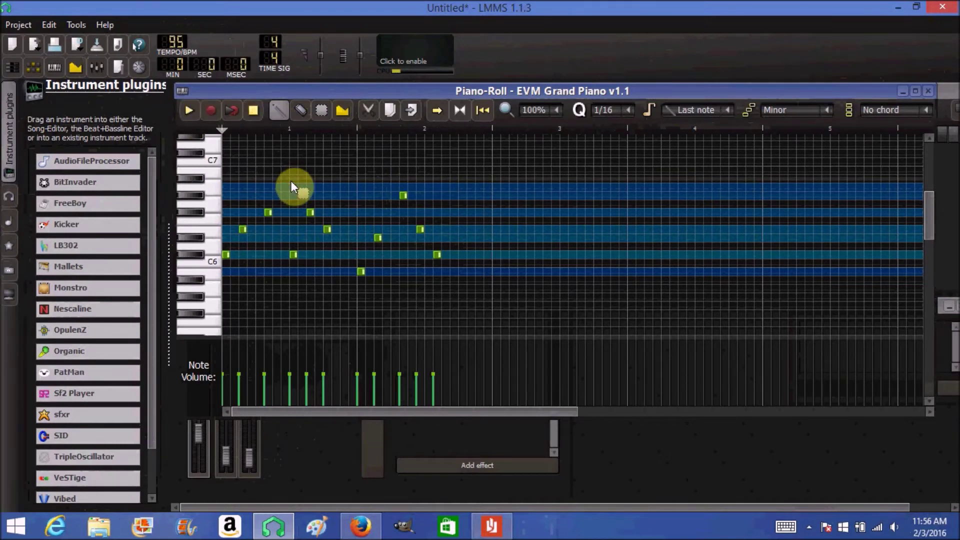
key("ctrl+Up")
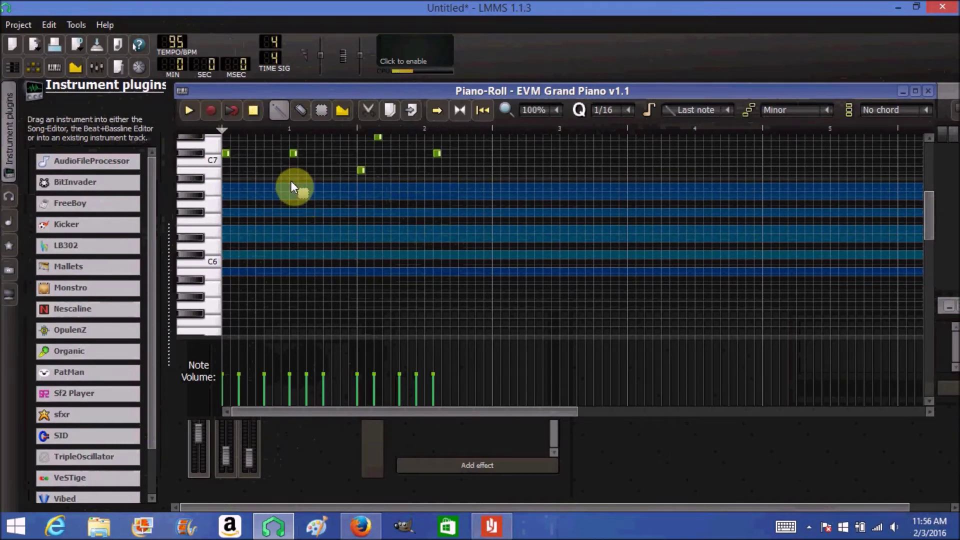
left_click(928, 91)
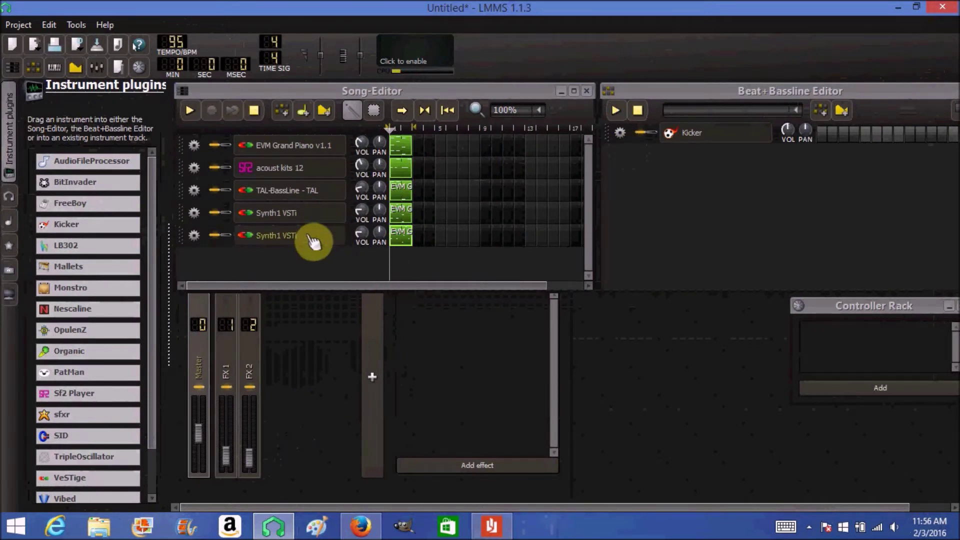
Add mixer channel FX 3, route the second Synth1 track to it and lower the channel's fader to match FX 1 and 2.
left_click(374, 374)
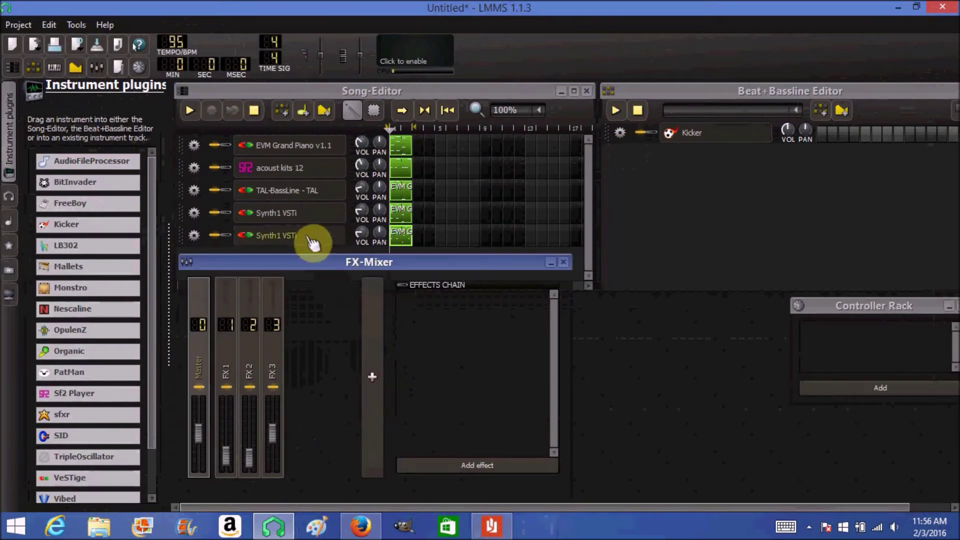
left_click(259, 236)
left_click_drag(699, 244, 742, 206)
left_click(744, 195)
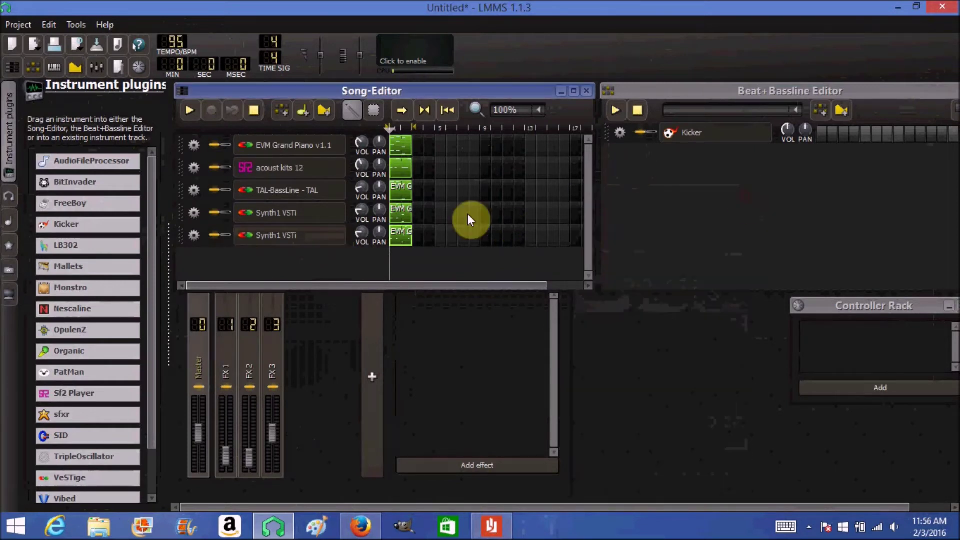
left_click_drag(273, 436, 274, 451)
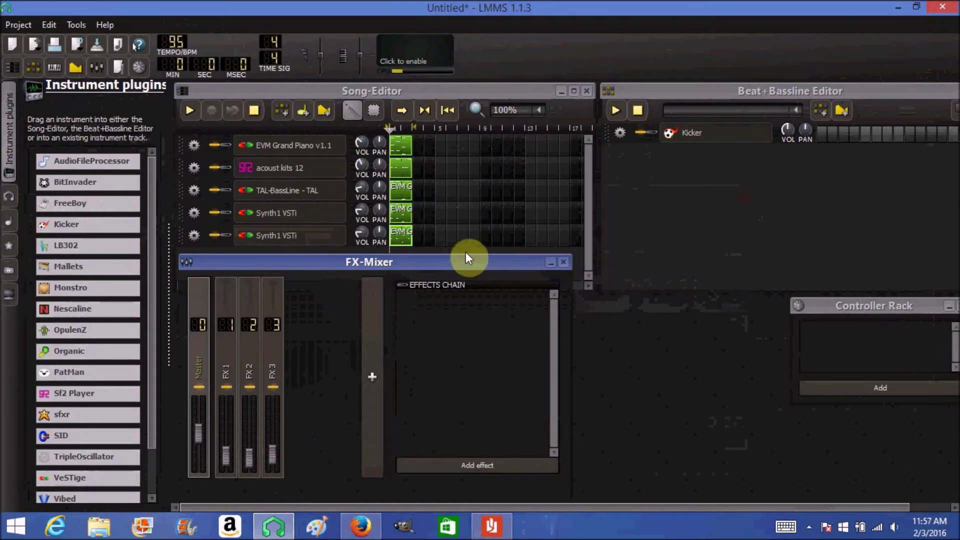
Move the arpeggio's second and third E7 notes and its final C#7 note one sixteenth later.
left_click(188, 112)
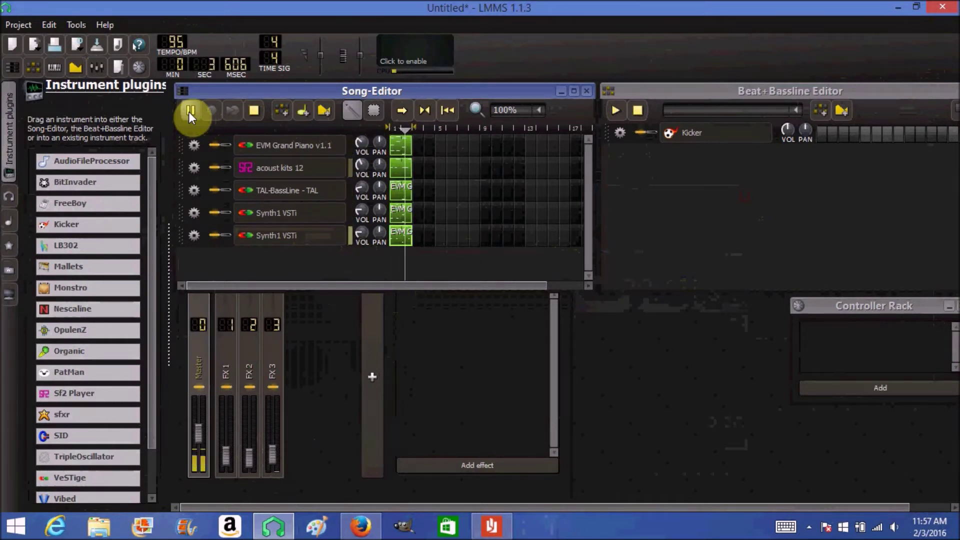
left_click(253, 108)
double_click(402, 239)
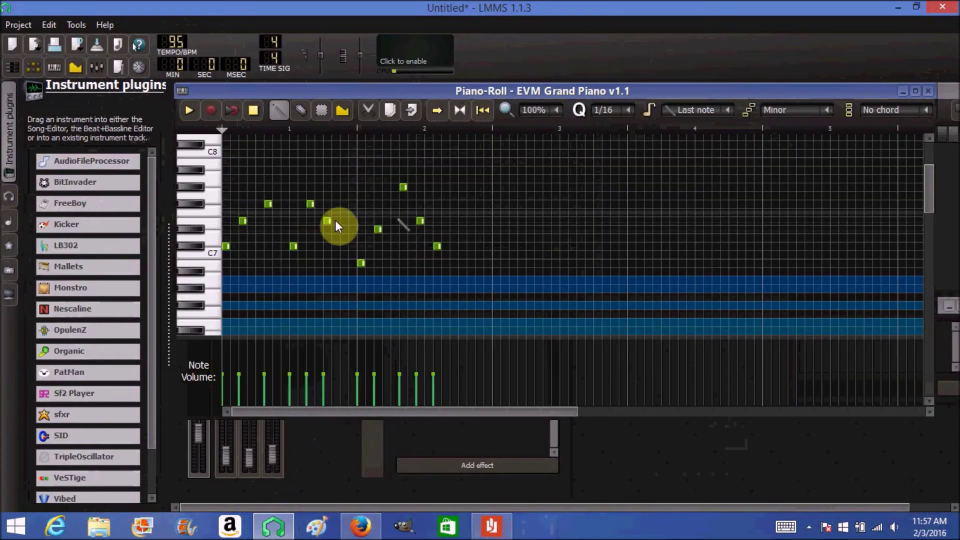
left_click_drag(326, 222, 338, 221)
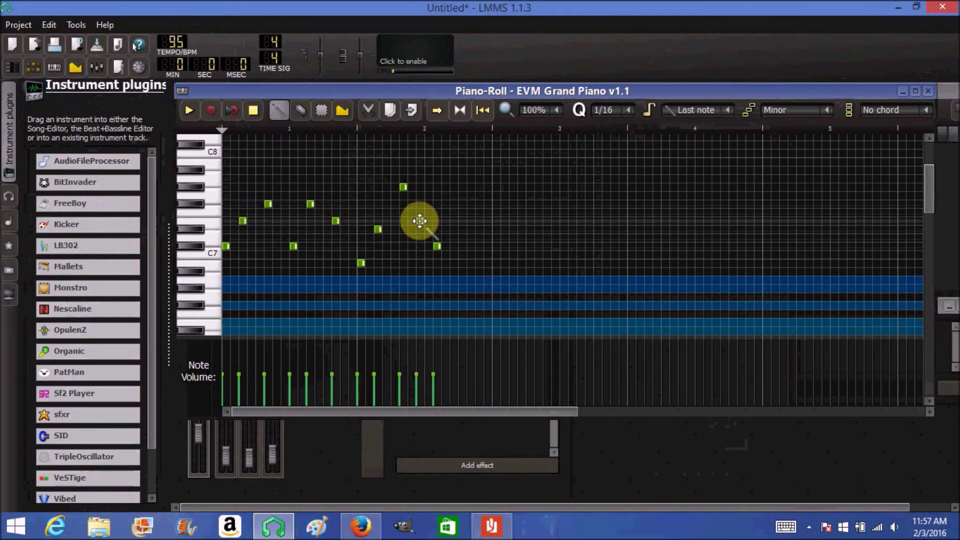
left_click_drag(420, 220, 429, 220)
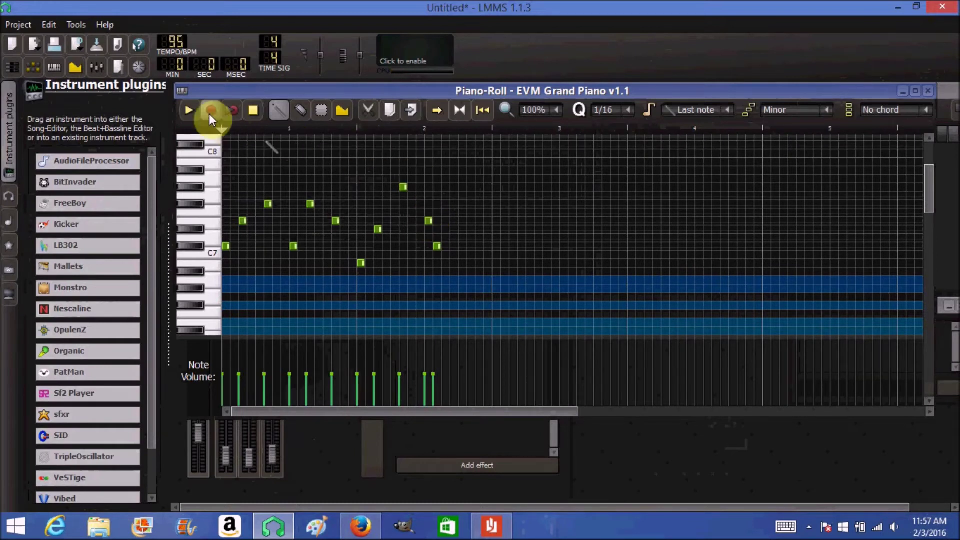
left_click(190, 110)
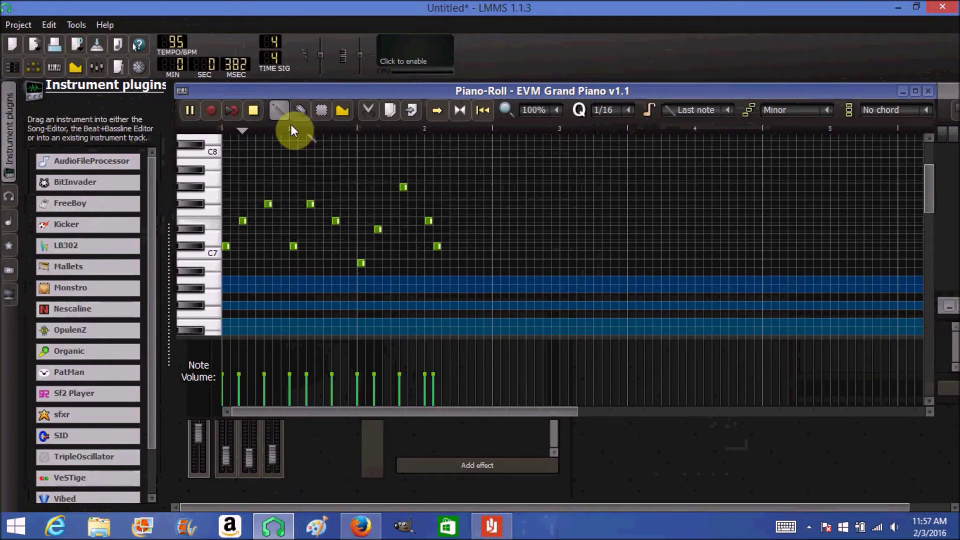
left_click_drag(437, 246, 446, 245)
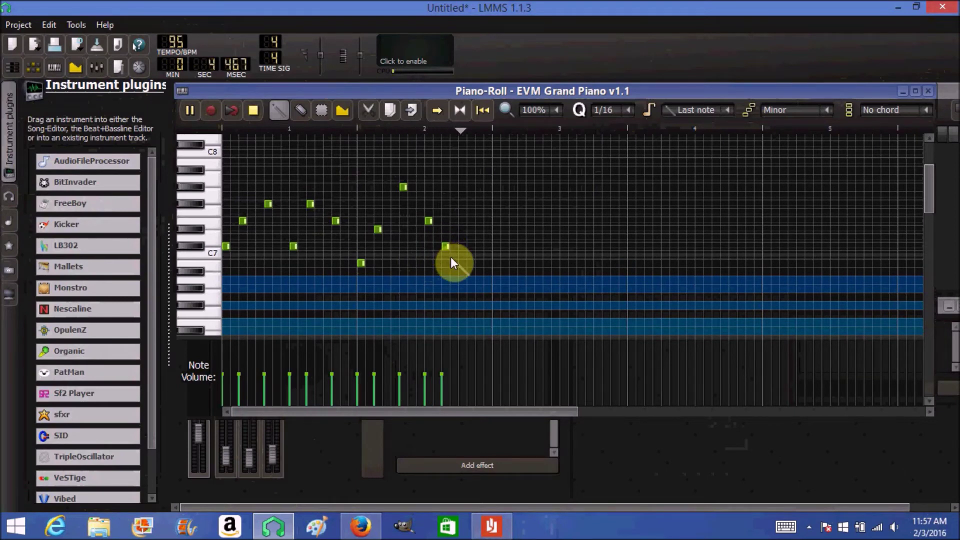
left_click(253, 111)
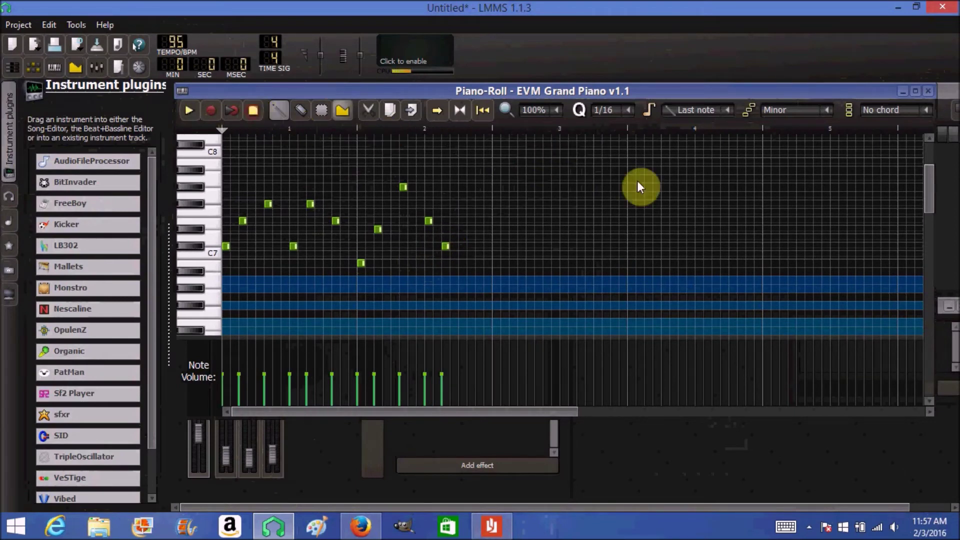
Return to the song arrangement and play all tracks together to check the revised arpeggio.
left_click(927, 91)
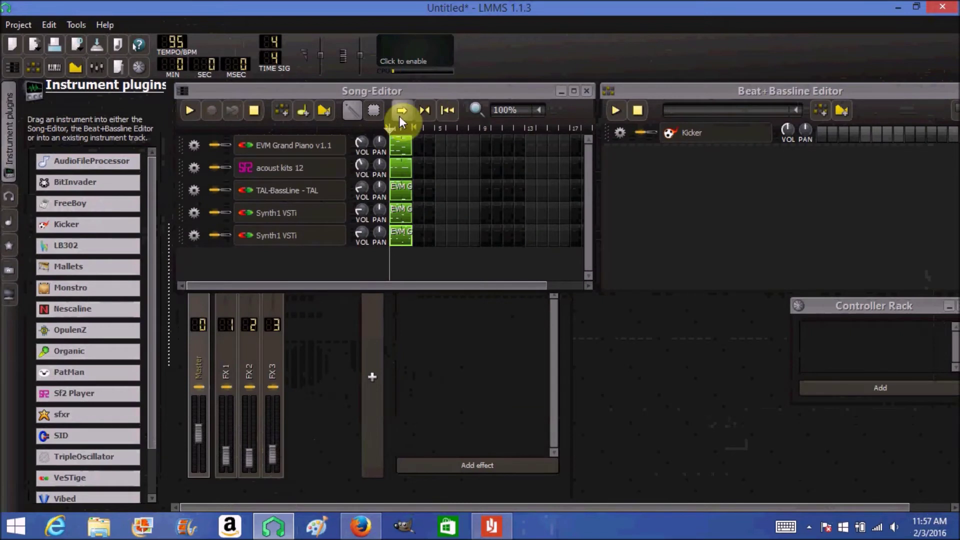
left_click(182, 106)
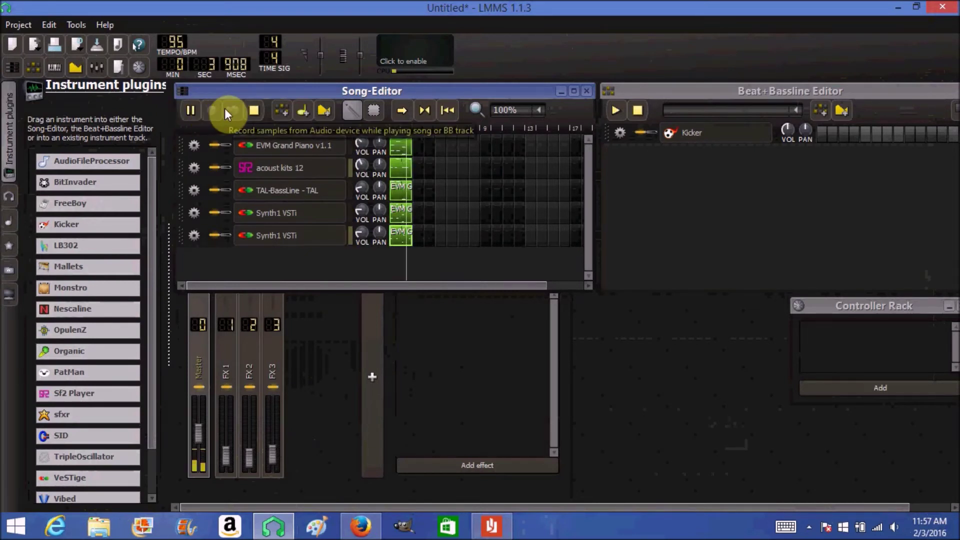
left_click(255, 110)
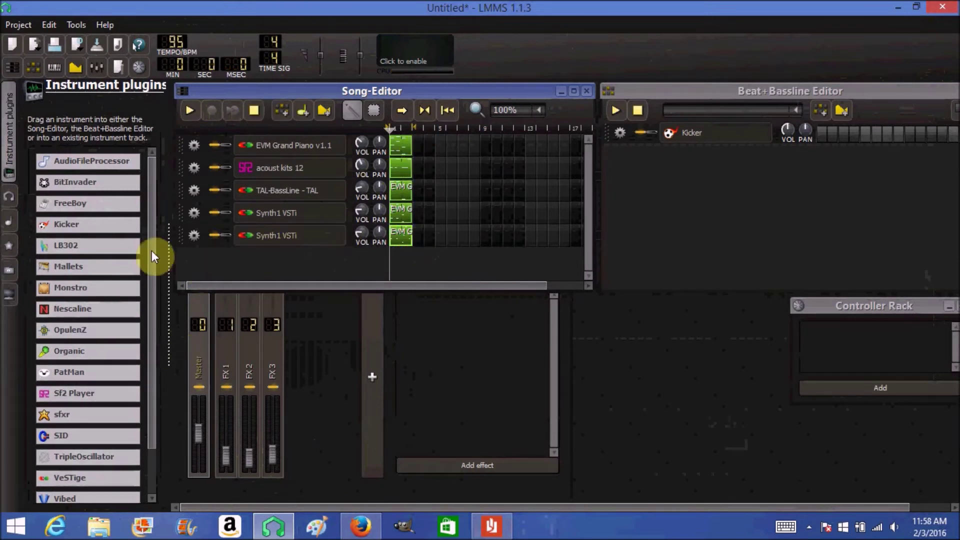
Load clap01.ogg from the drums sample folder as a new instrument track in the song.
left_click(7, 220)
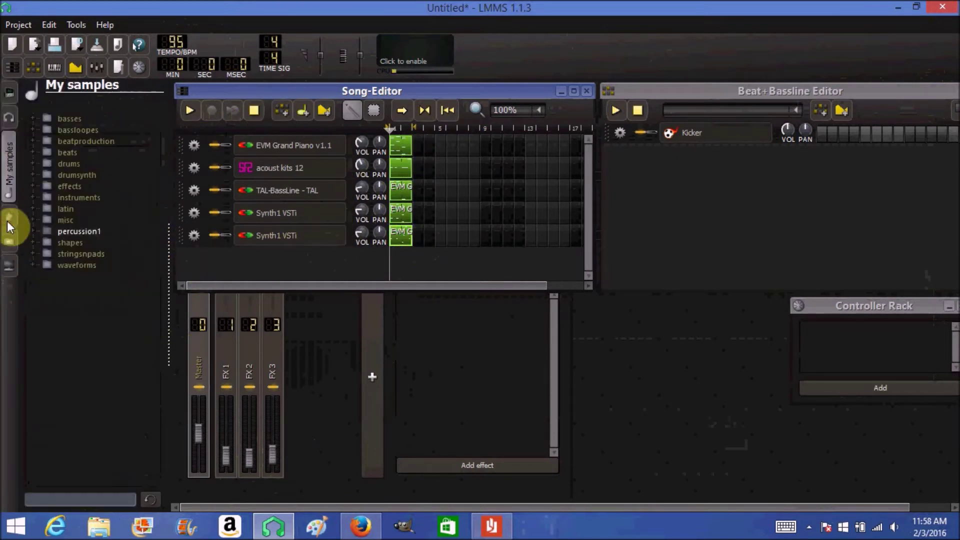
left_click(66, 163)
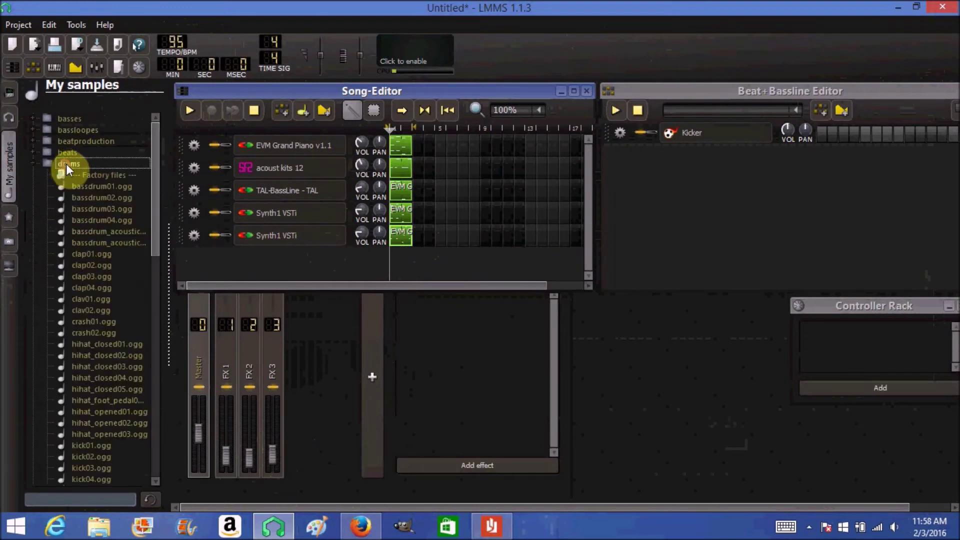
left_click(92, 253)
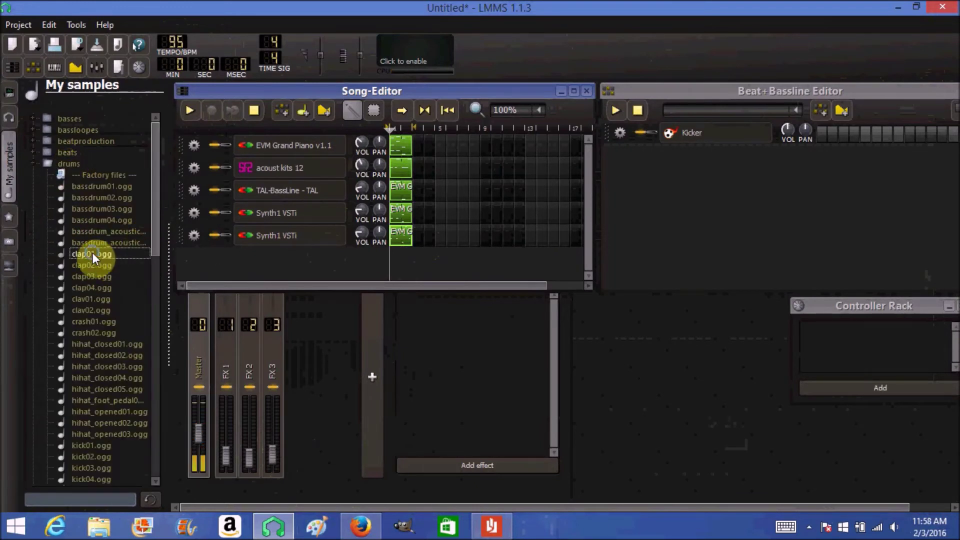
right_click(92, 253)
left_click(113, 278)
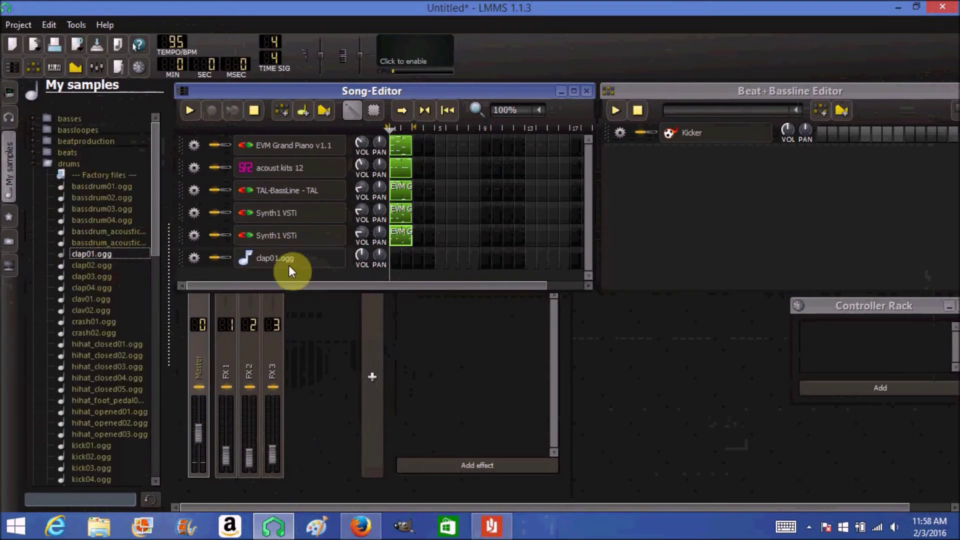
Route the clap01.ogg track to a new mixer channel FX 4, turning down the track's volume and the channel's fader.
left_click(376, 343)
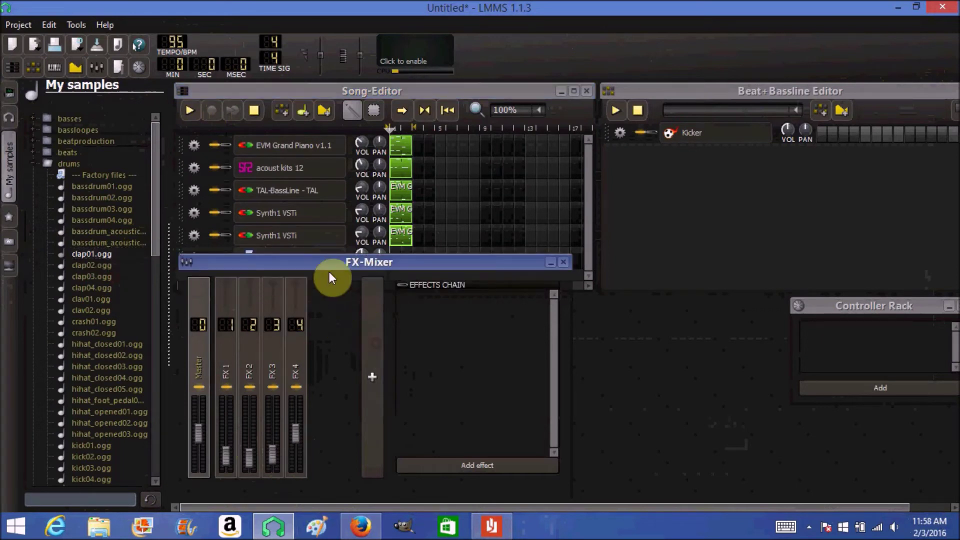
left_click(319, 253)
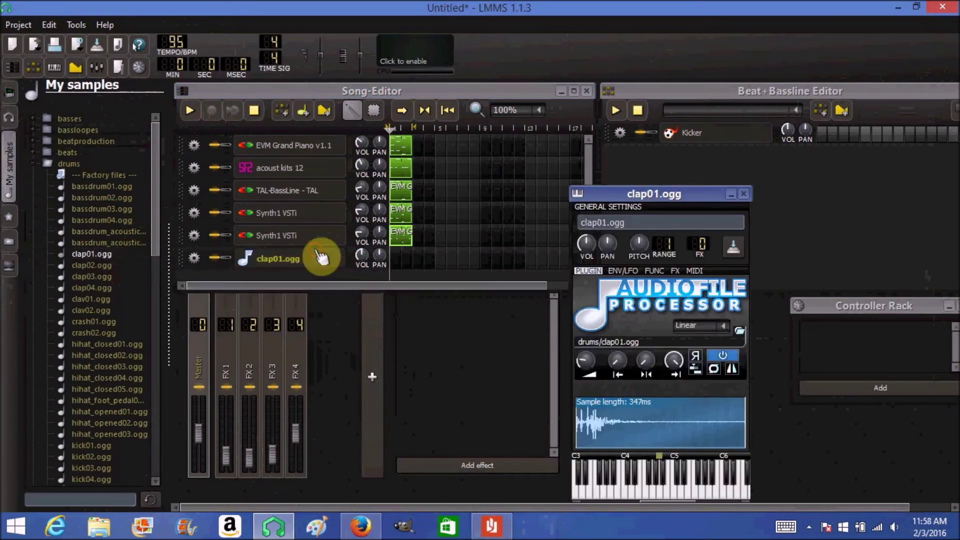
left_click_drag(701, 252, 702, 188)
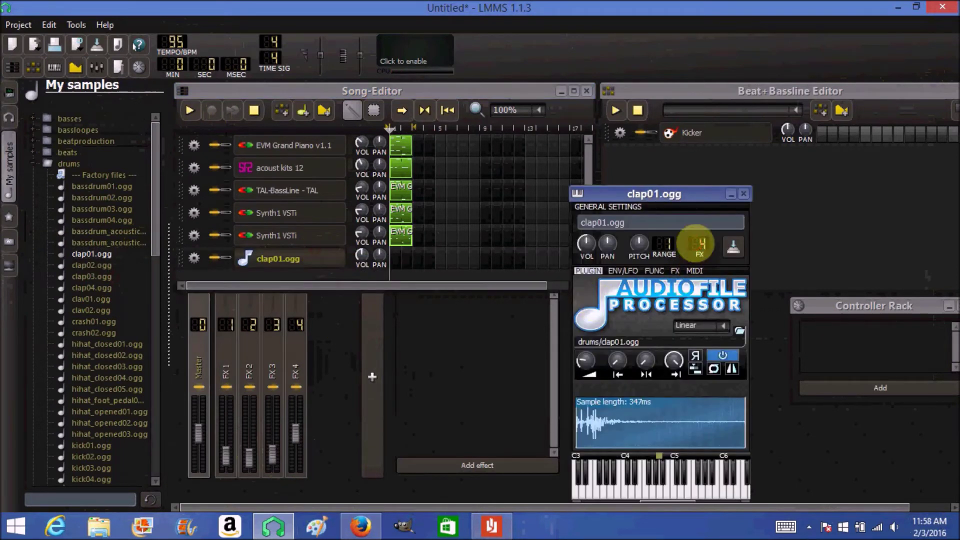
left_click(744, 194)
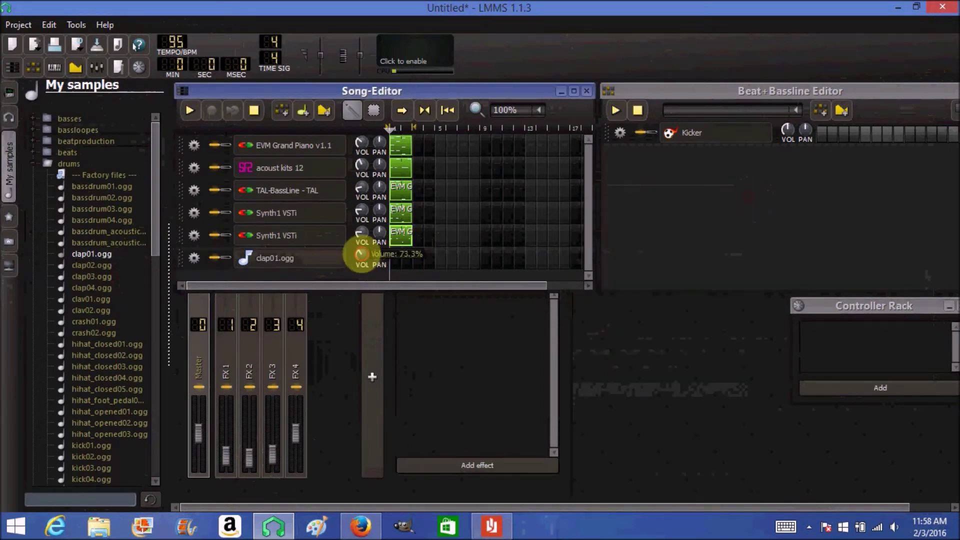
left_click_drag(299, 439, 301, 455)
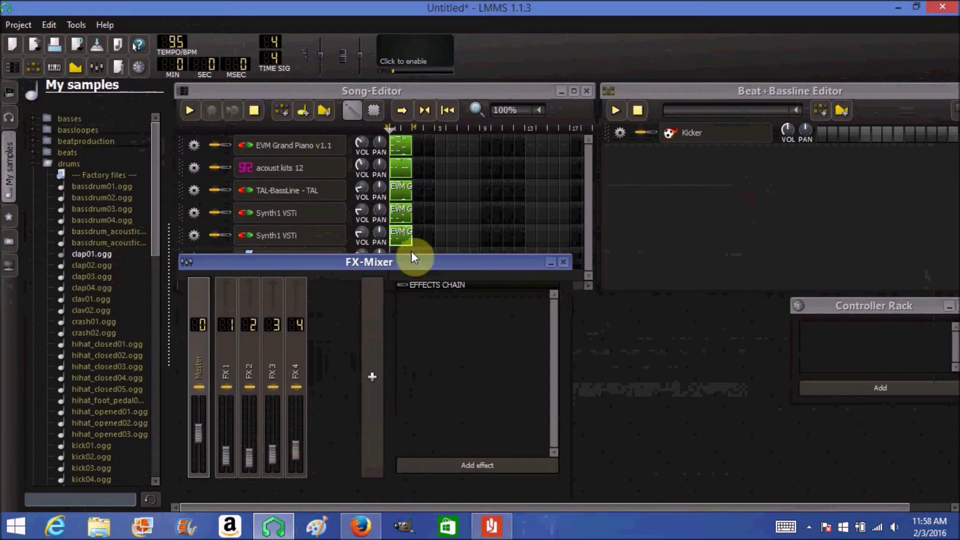
Place two quarter-note claps on A4 in the clap01.ogg pattern, at the third beat of bars 1 and 3.
double_click(398, 248)
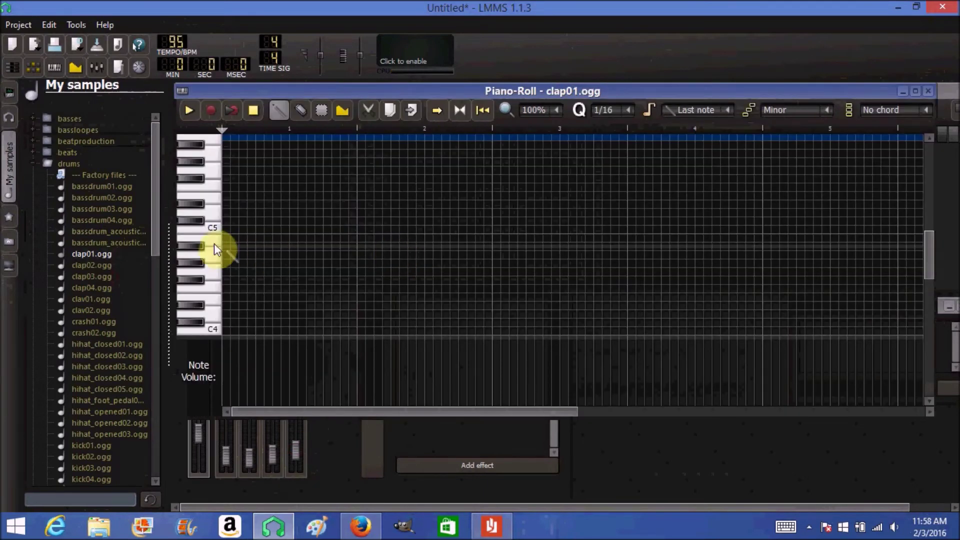
left_click_drag(293, 254, 323, 254)
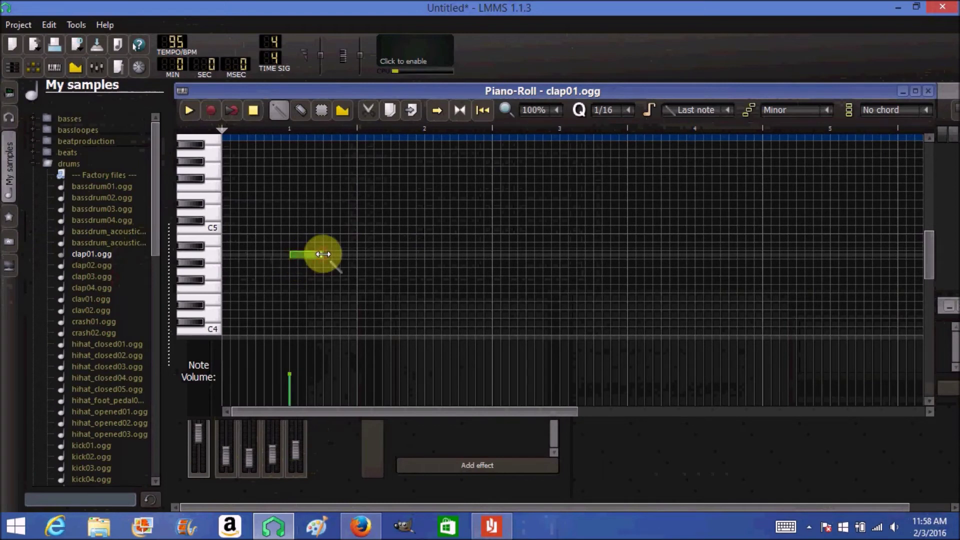
left_click(565, 255)
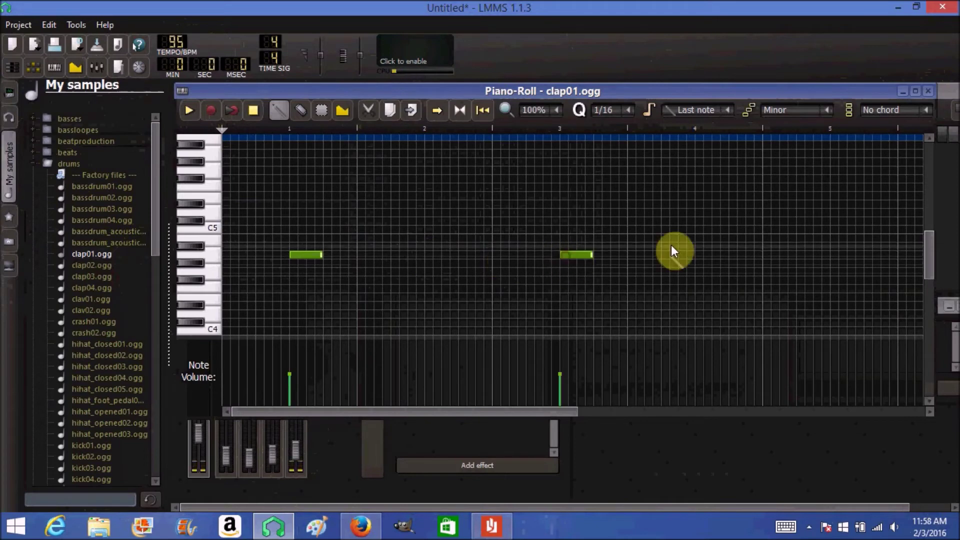
left_click(928, 91)
Add the Calf Reverb LADSPA effect to the clap01.ogg track's effects chain.
left_click(322, 267)
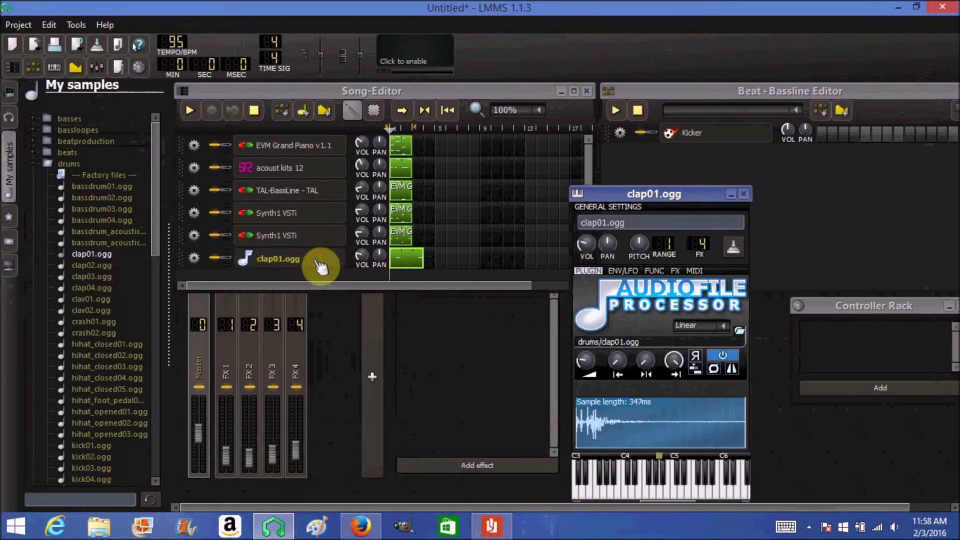
left_click(674, 270)
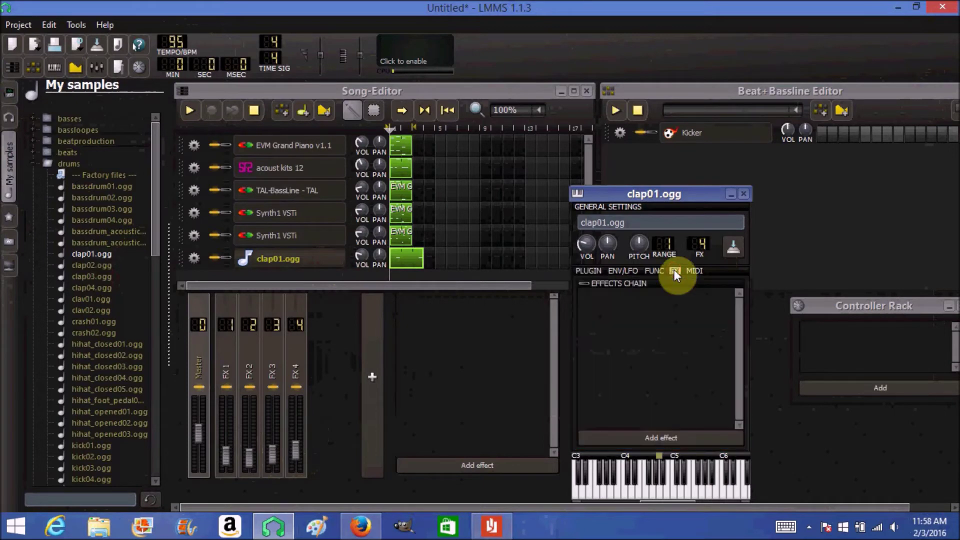
left_click(646, 435)
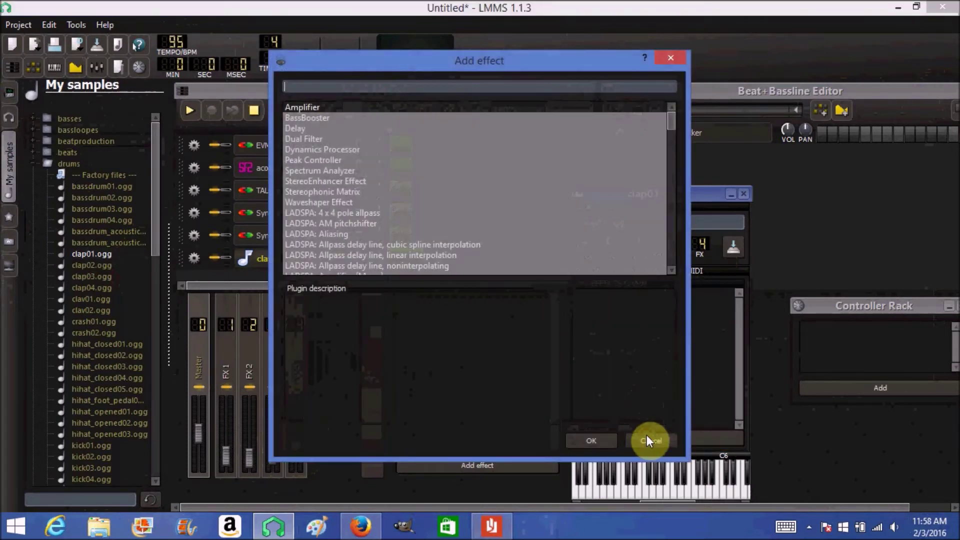
type("rev")
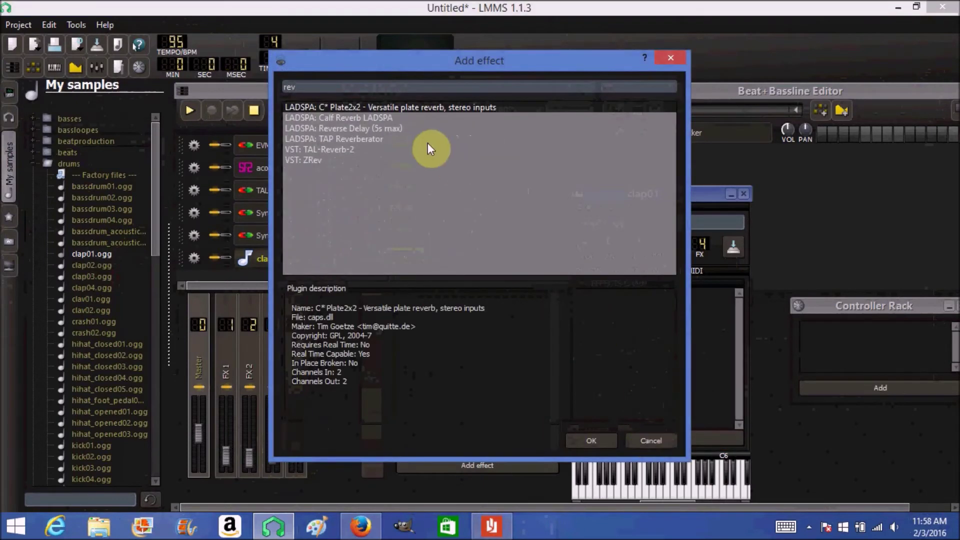
double_click(380, 117)
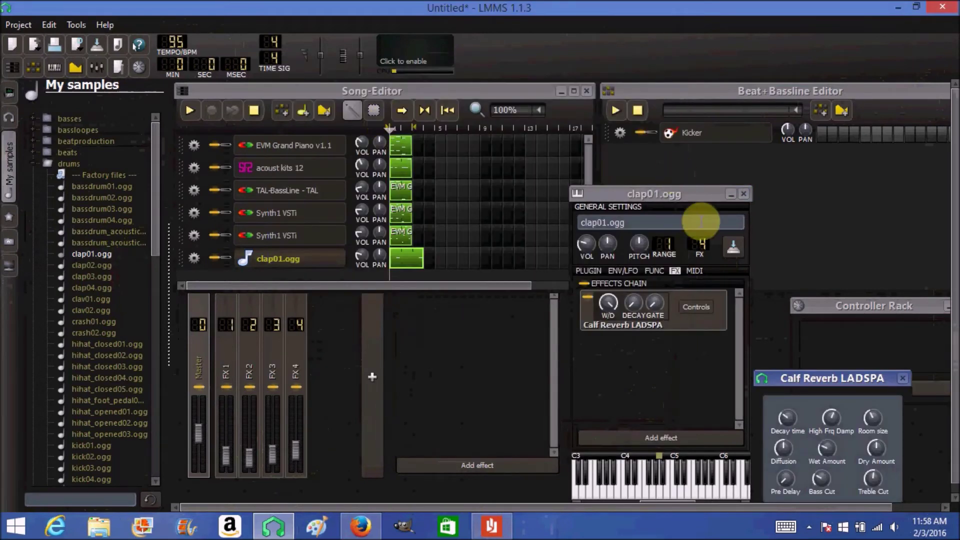
Close the clap01.ogg instrument and Calf Reverb windows, and play the clap01.ogg pattern in the piano roll to hear the reverbed clap.
left_click(743, 193)
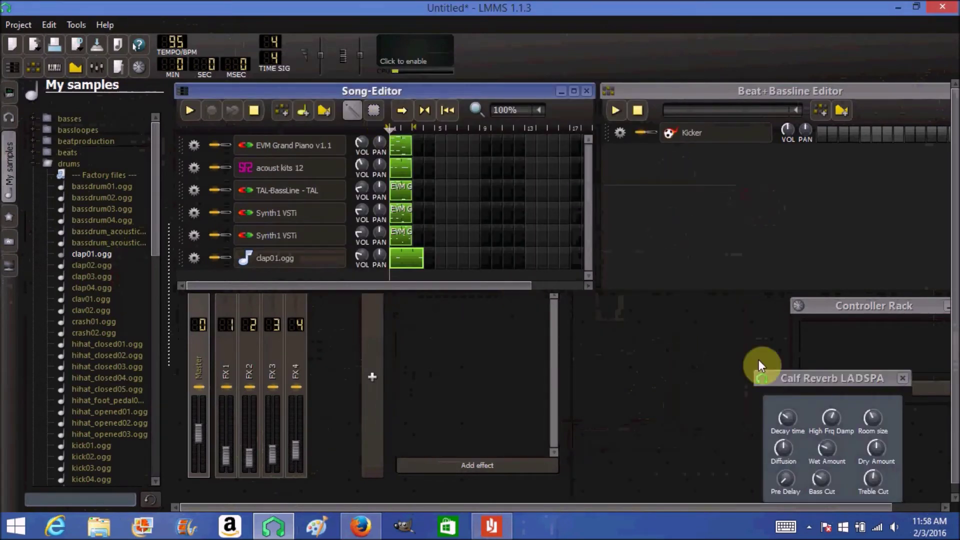
left_click(902, 378)
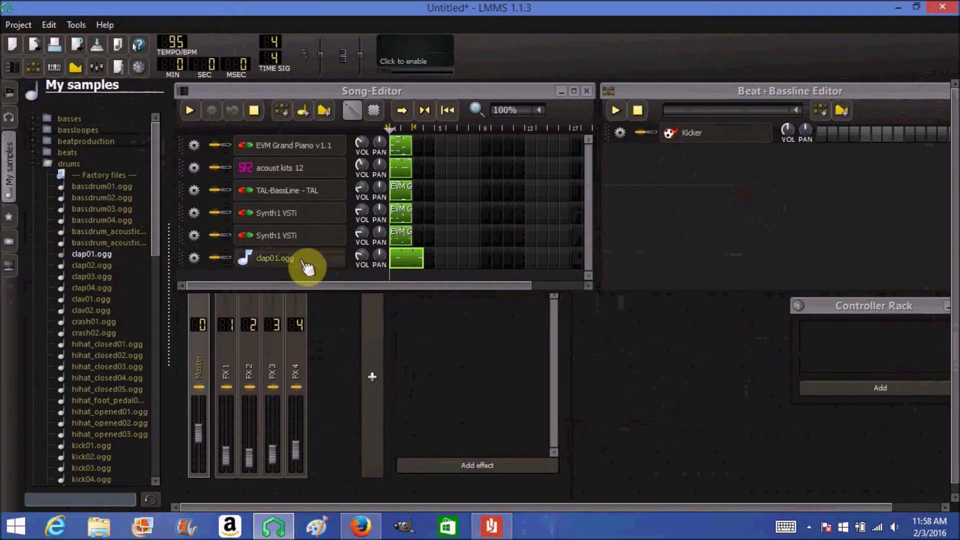
double_click(408, 259)
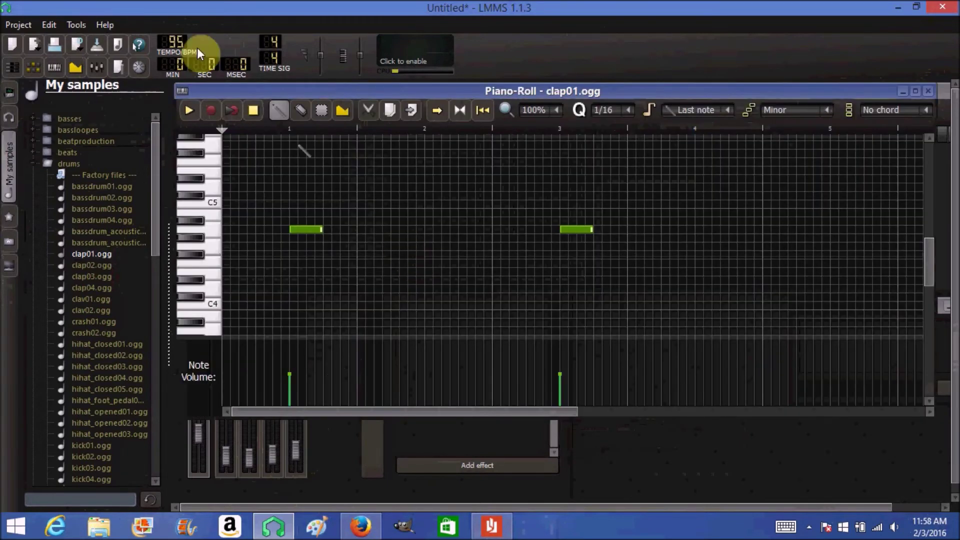
left_click(189, 111)
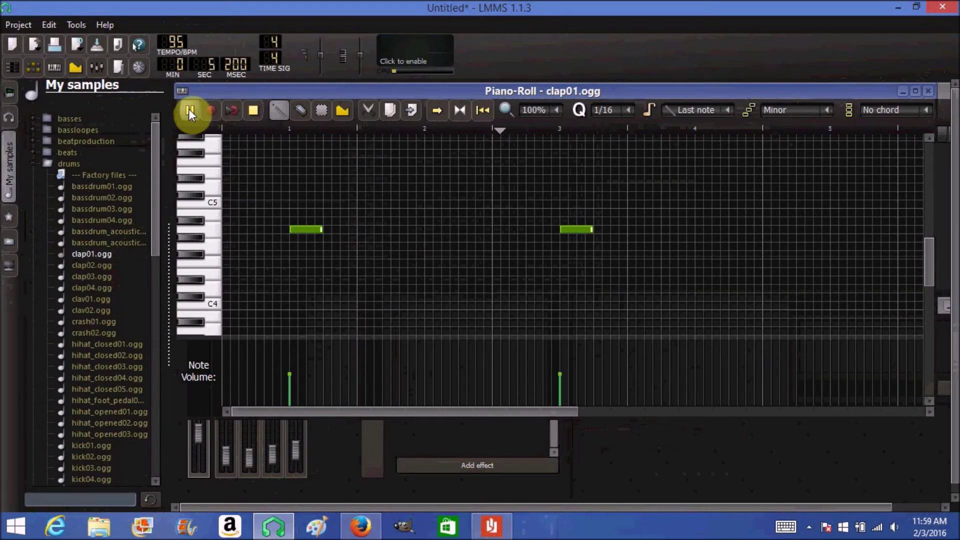
left_click(253, 112)
left_click(928, 91)
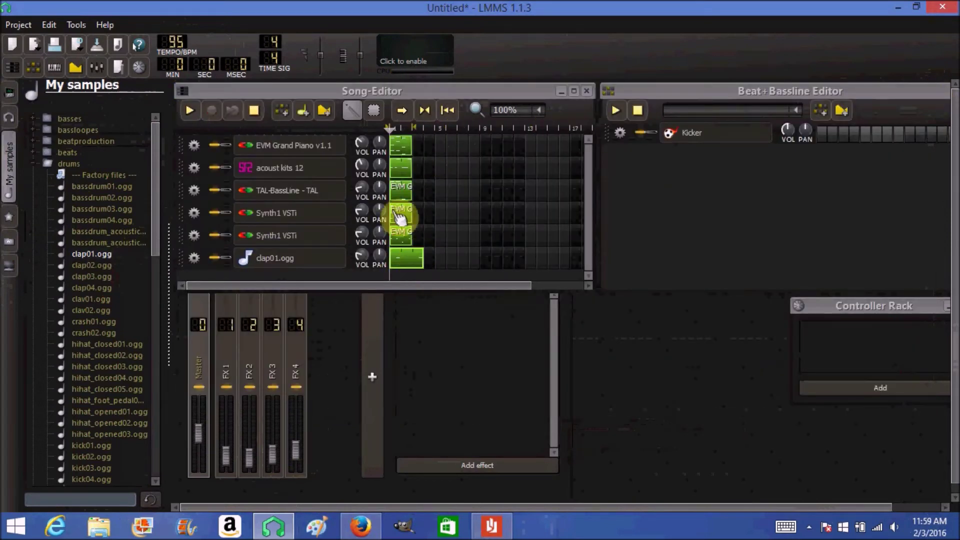
Duplicate the two-bar patterns of the piano, drum, bass and both Synth1 tracks right after the originals, extending the loop to the copies' end.
left_click_drag(406, 145, 422, 146)
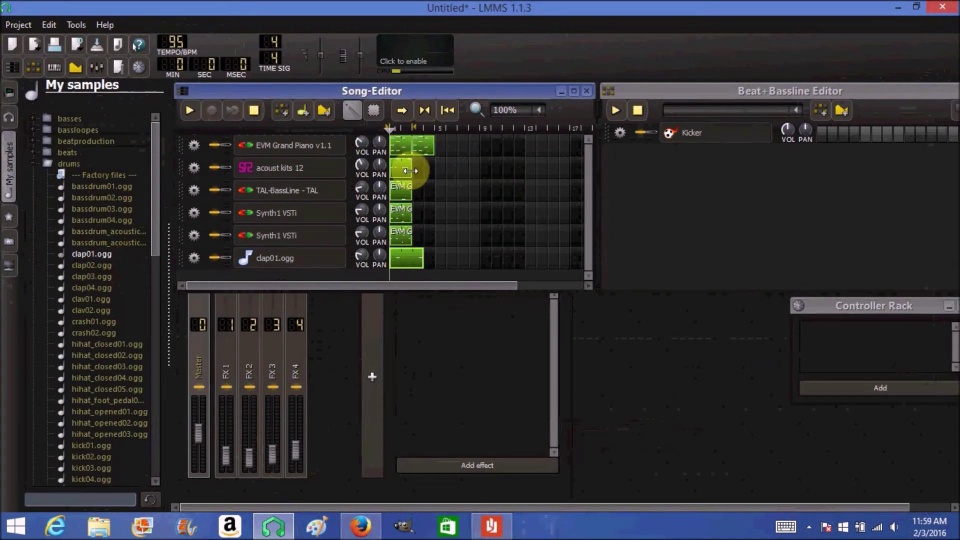
left_click_drag(410, 171, 415, 191)
left_click_drag(408, 210, 420, 235)
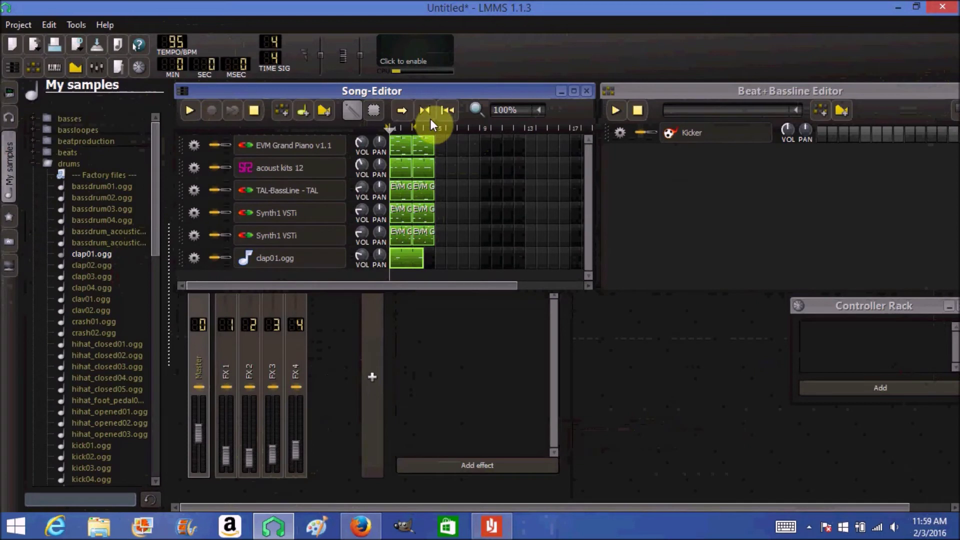
Play the loop while raising the FX 4 channel fader slightly, and move the FX-Mixer window clear of the track list.
left_click(189, 108)
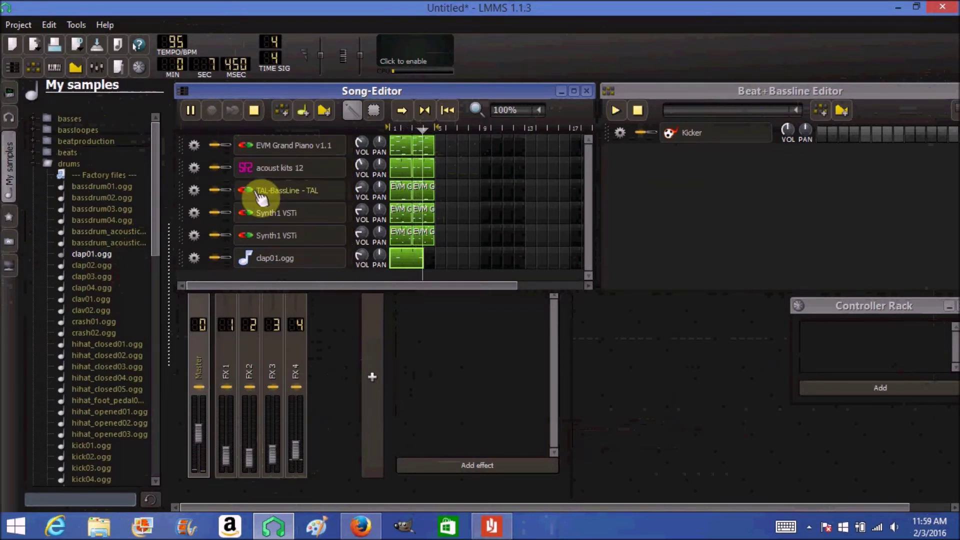
left_click(302, 451)
left_click_drag(302, 449, 301, 447)
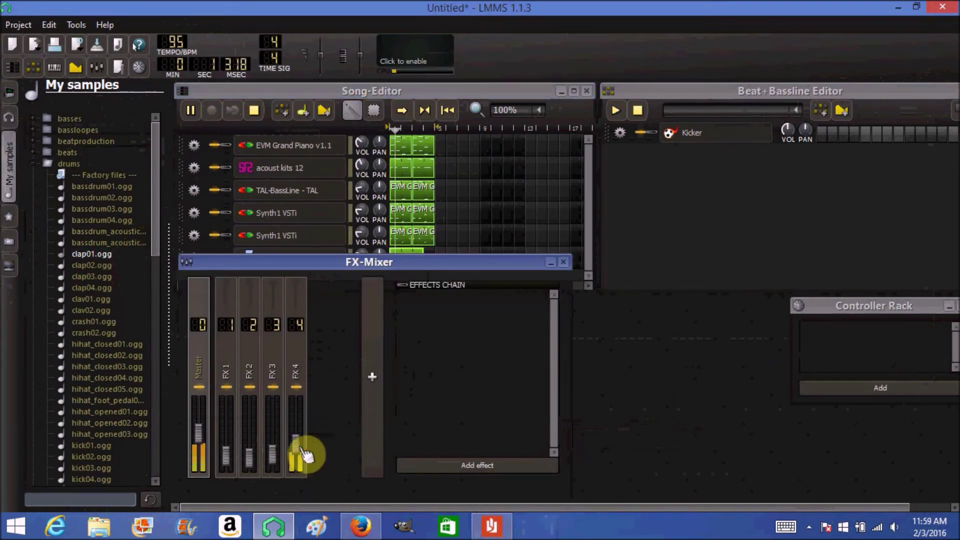
left_click(564, 262)
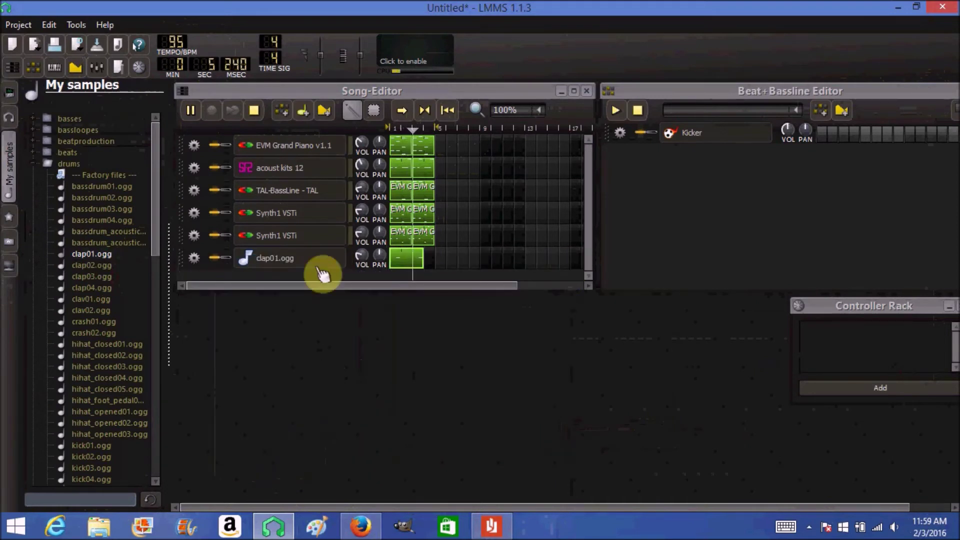
left_click(97, 68)
left_click_drag(289, 260, 298, 294)
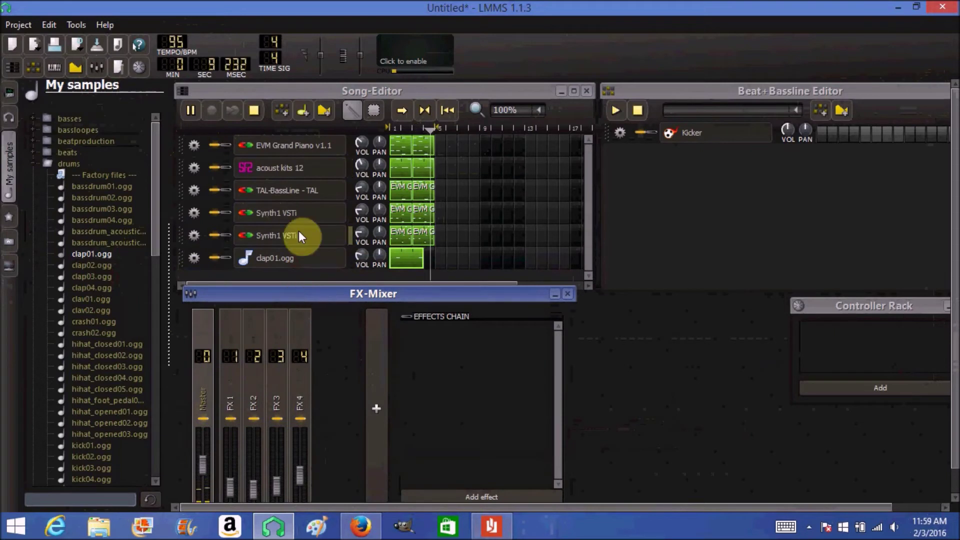
left_click(254, 110)
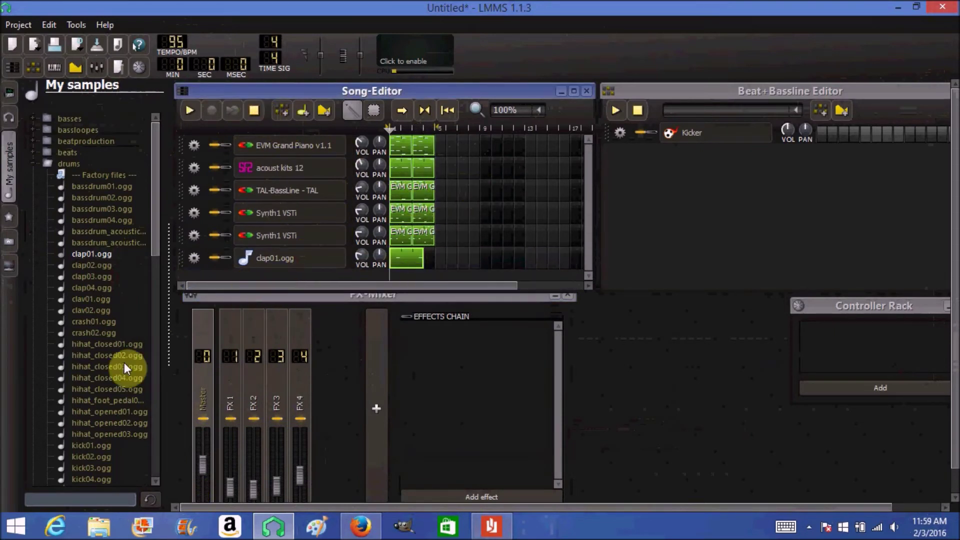
Load hihat_closed01.ogg from the drums sample folder as a new song instrument track and open its pattern in the piano roll.
right_click(85, 344)
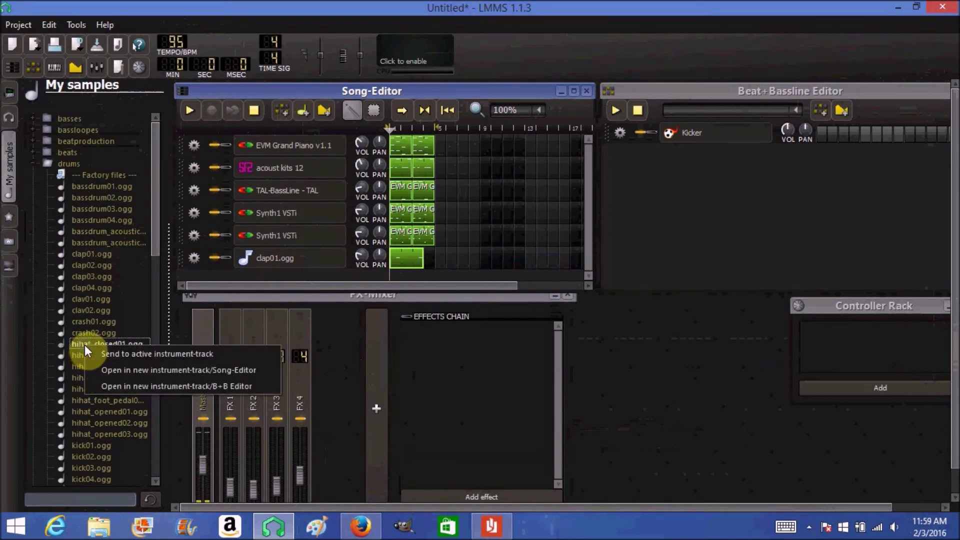
left_click(108, 369)
double_click(394, 274)
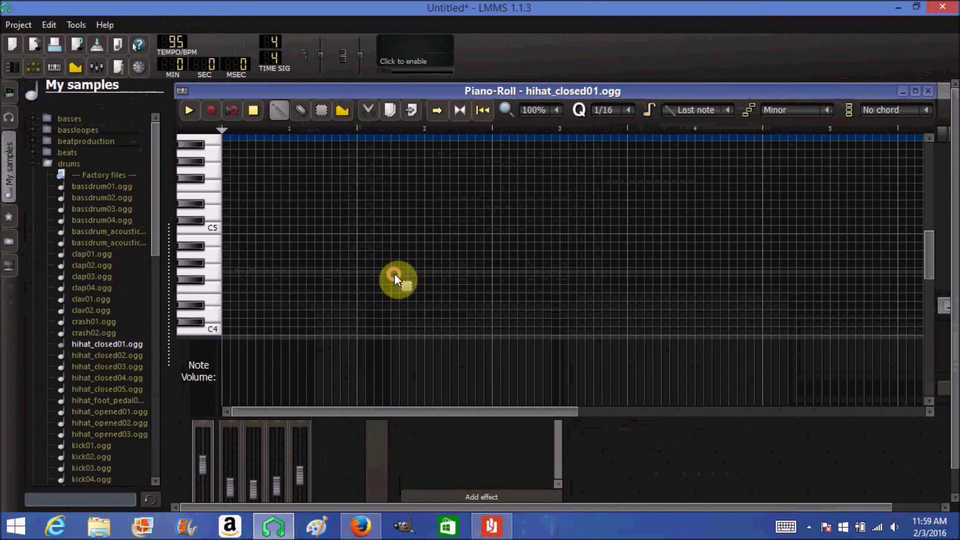
Place eight sixteenth-length hi-hat notes on A4, one every eighth note across bar 1 of the hihat_closed01.ogg pattern.
mouse_move(227, 255)
left_mouse_down()
mouse_move(254, 258)
mouse_move(226, 257)
left_mouse_up()
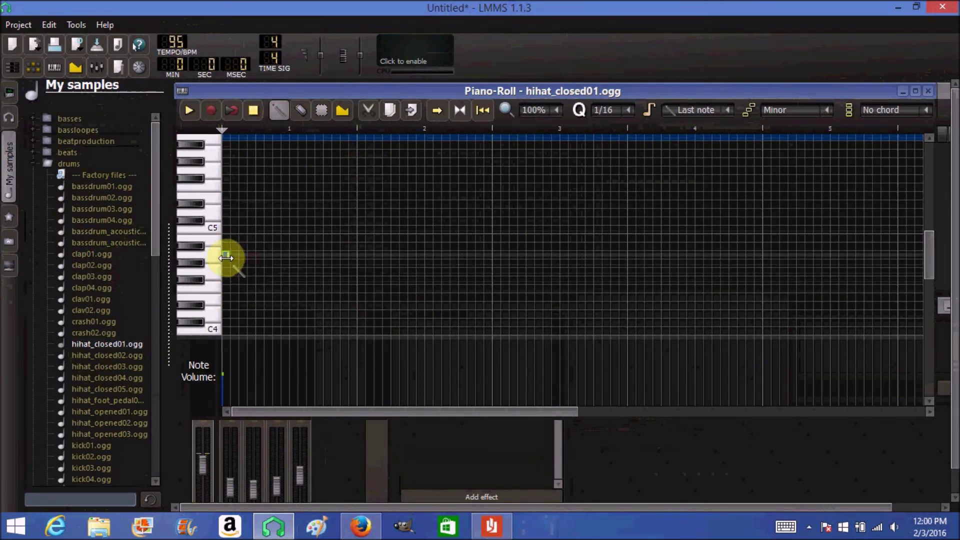
left_click(242, 254)
left_click(258, 254)
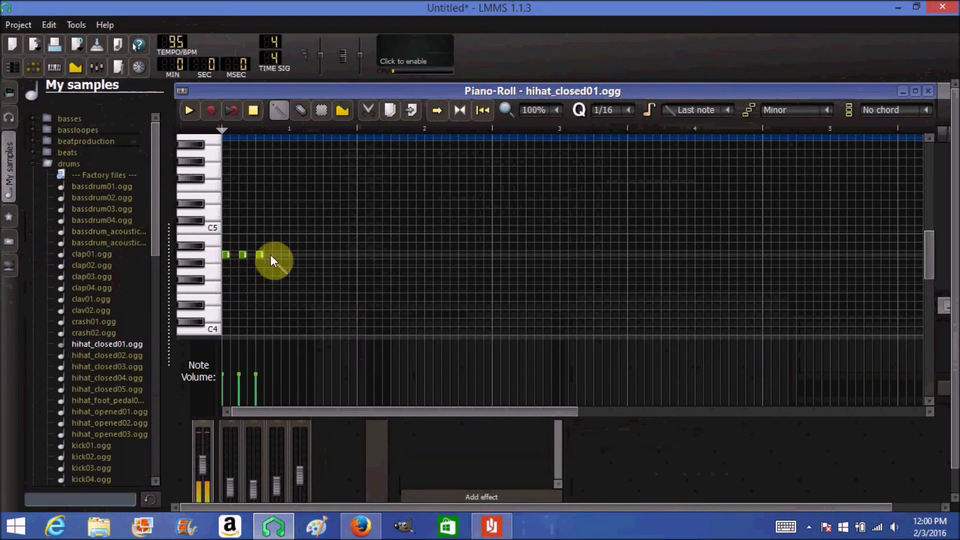
left_click(276, 254)
left_click(294, 255)
left_click(310, 255)
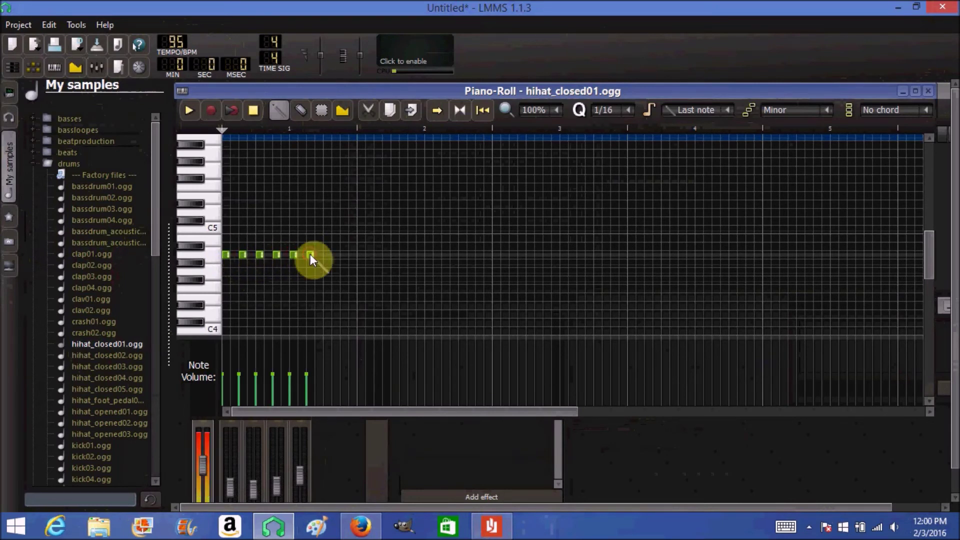
left_click(327, 254)
left_click(344, 255)
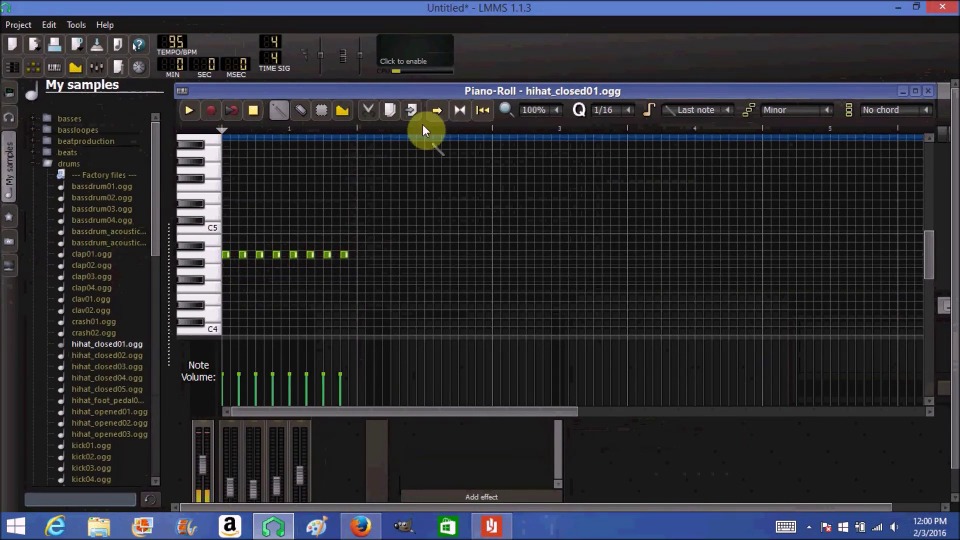
Copy the eight hi-hat notes, paste them and move the copies onto A4 in bar 2, closing the piano roll.
left_click(321, 109)
mouse_move(350, 233)
left_mouse_down()
mouse_move(238, 294)
mouse_move(224, 290)
left_mouse_up()
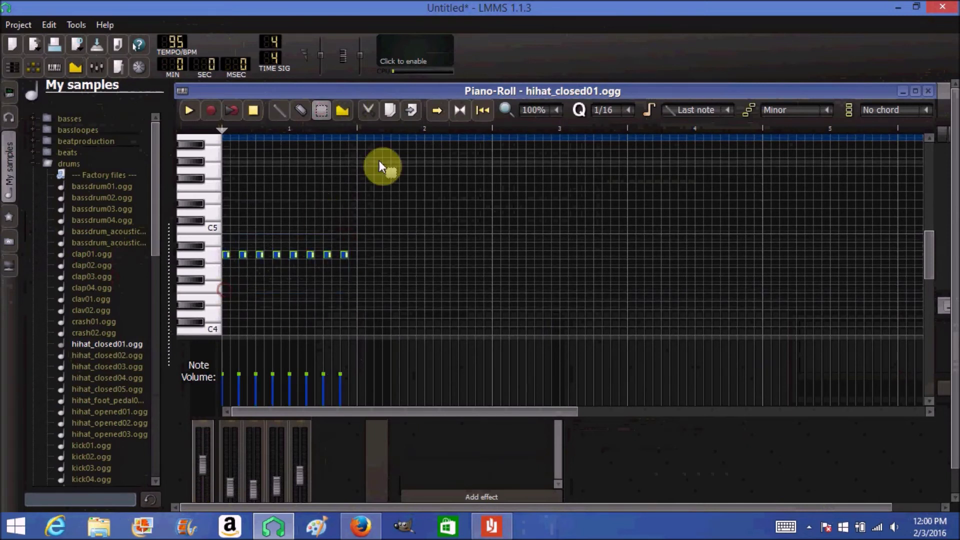
left_click(410, 111)
key("ctrl+v")
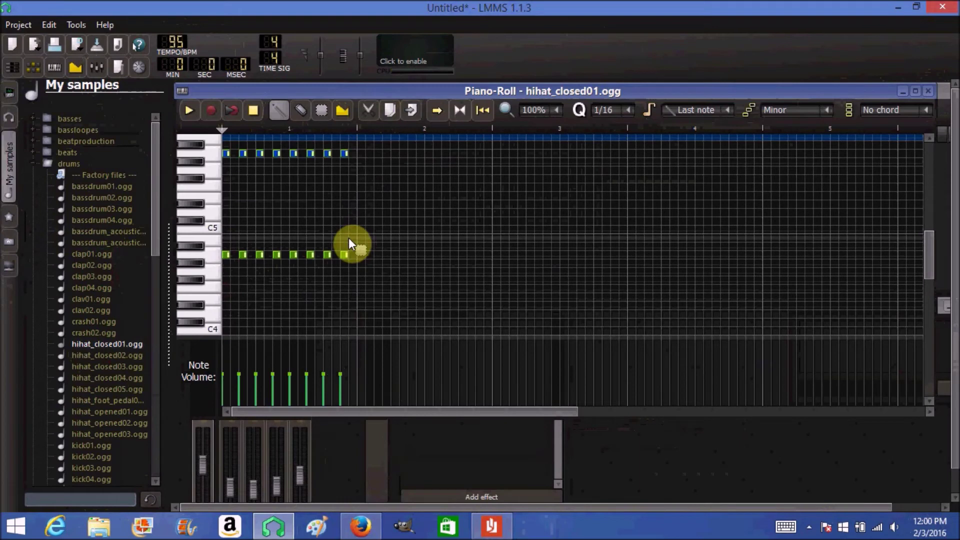
left_click_drag(326, 152, 470, 253)
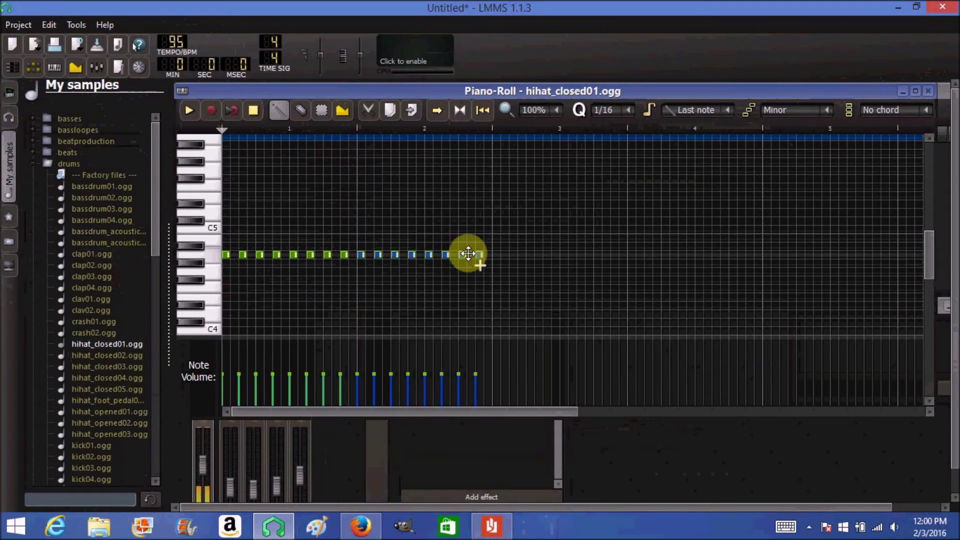
left_click(928, 91)
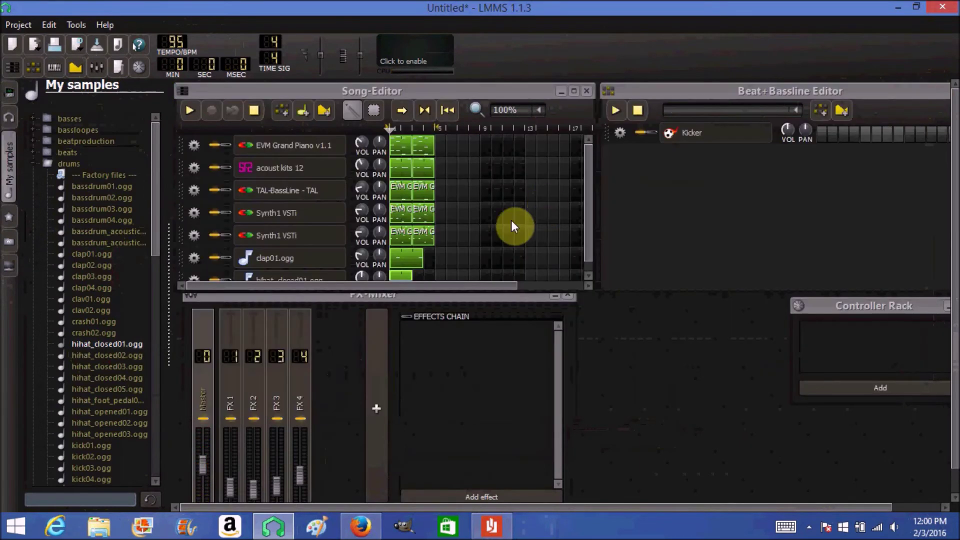
Add mixer channel FX 5, route the hihat_closed01.ogg track to it, and turn down the channel's fader and the track's volume.
left_click(374, 359)
left_click(321, 279)
left_click_drag(702, 247, 706, 253)
left_click(744, 194)
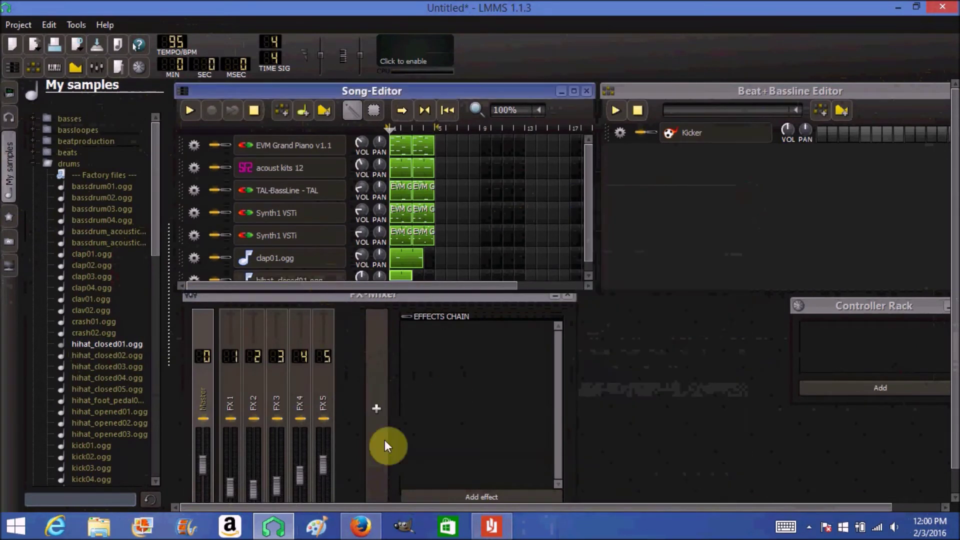
left_click_drag(334, 469, 326, 482)
left_click_drag(361, 274, 368, 279)
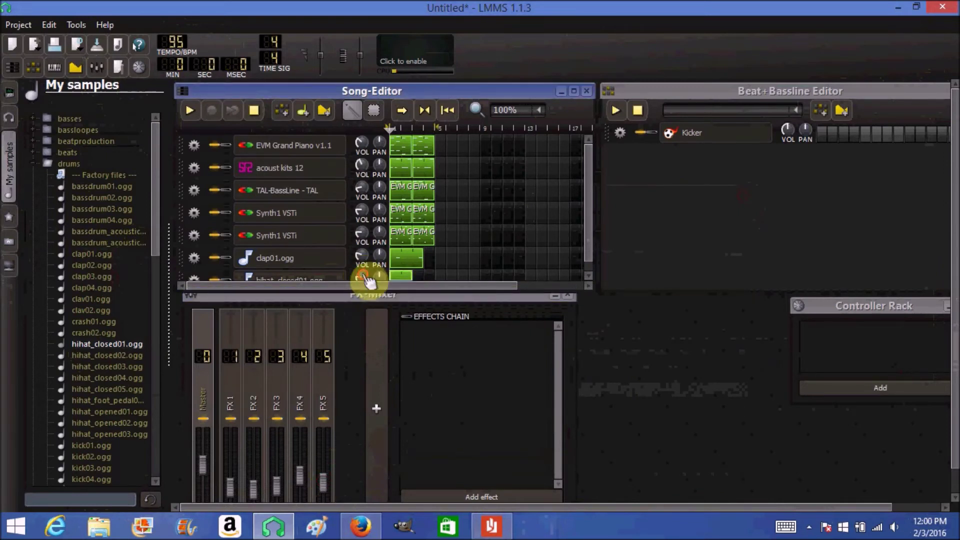
Add the TAL-Flanger VST effect to the hihat_closed01.ogg track's effects chain and close its windows.
left_click(317, 281)
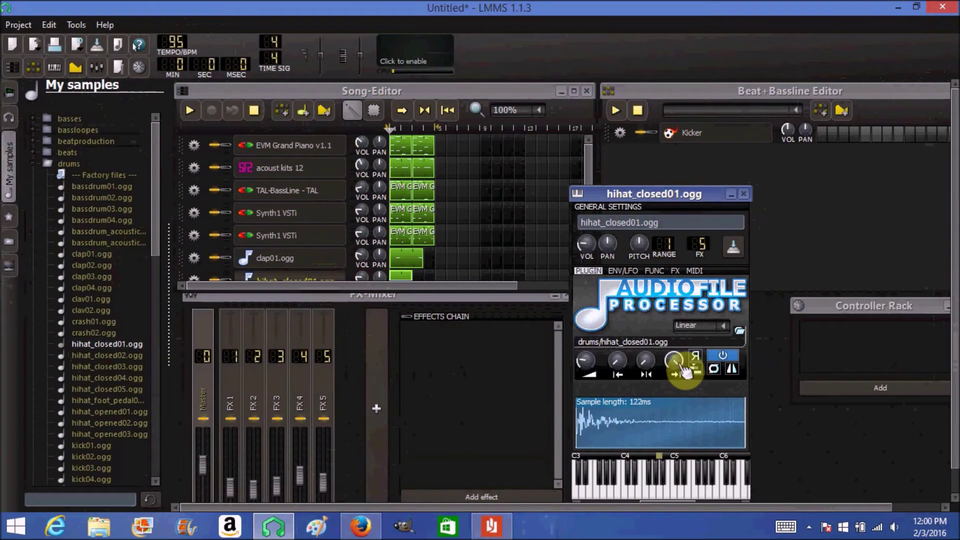
left_click(673, 272)
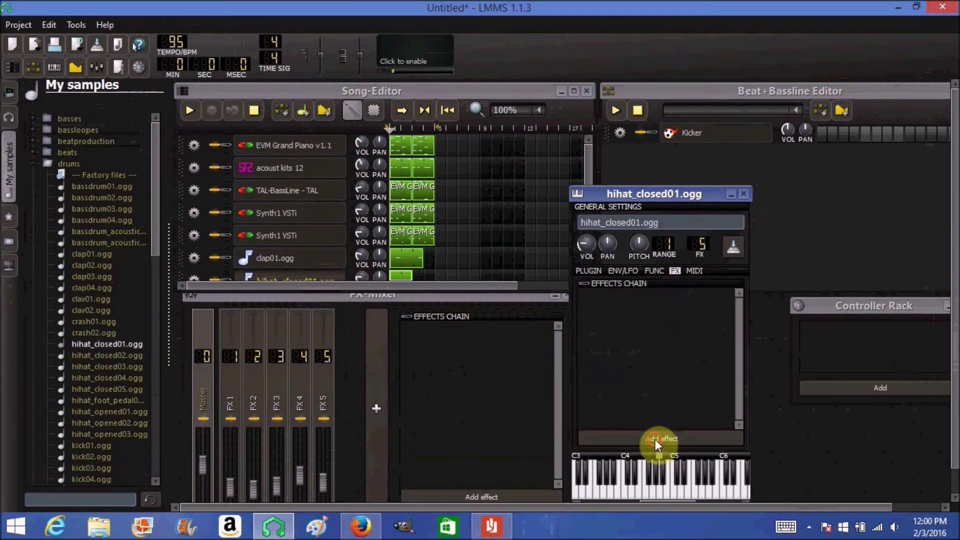
left_click(654, 439)
type("f")
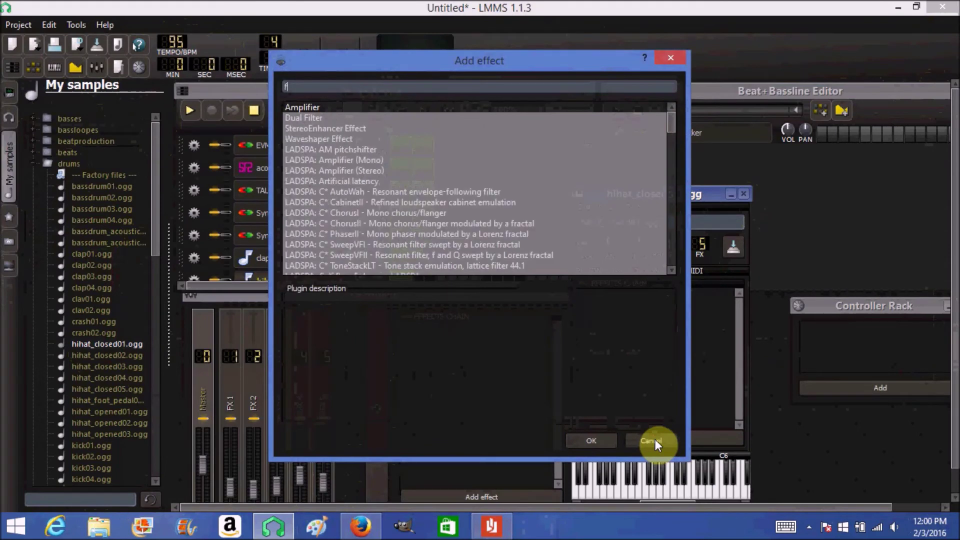
type("langer")
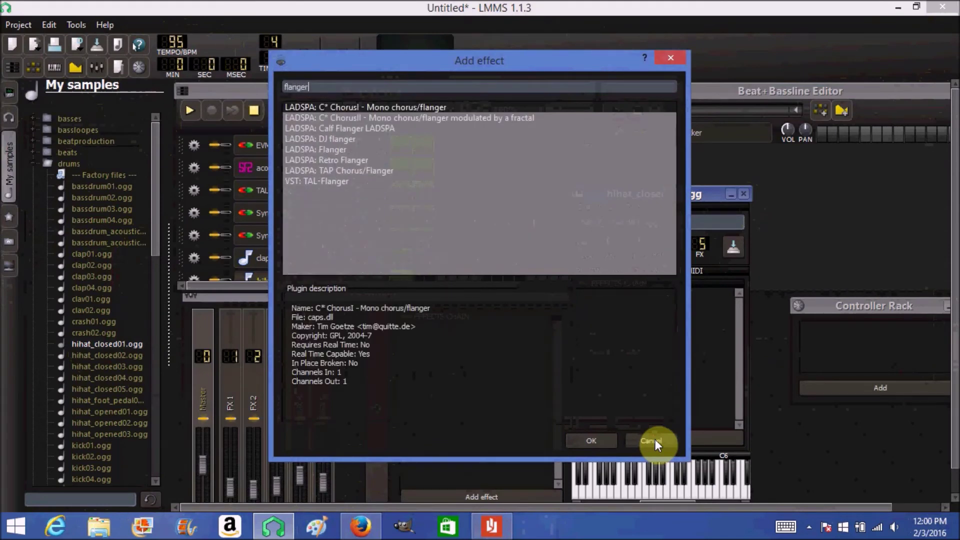
double_click(318, 181)
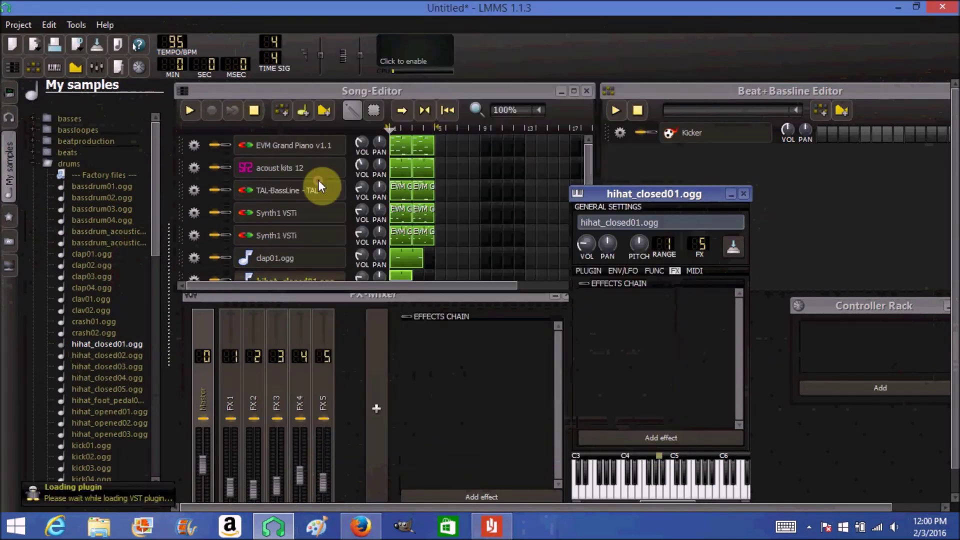
left_click(599, 368)
left_click(599, 368)
left_click(599, 368)
left_click(598, 368)
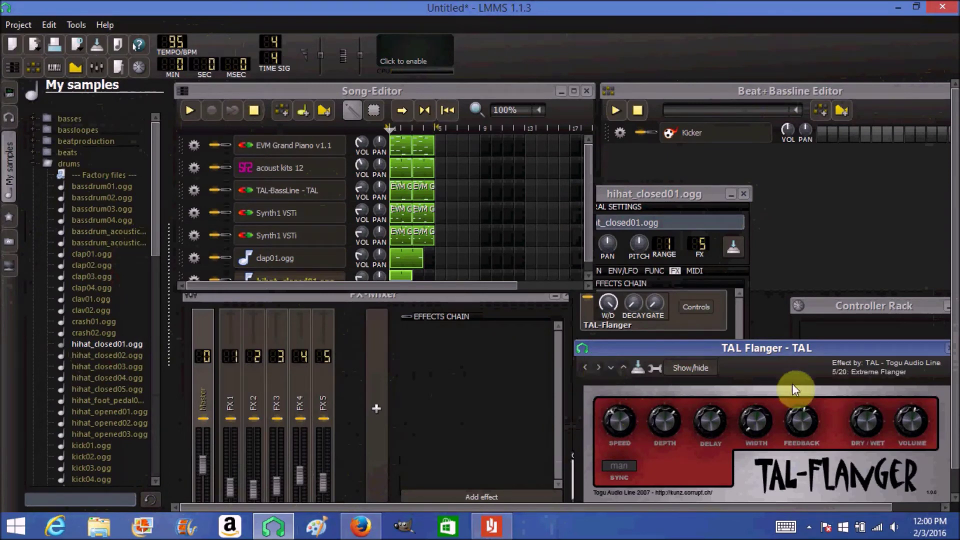
left_click_drag(845, 357, 784, 359)
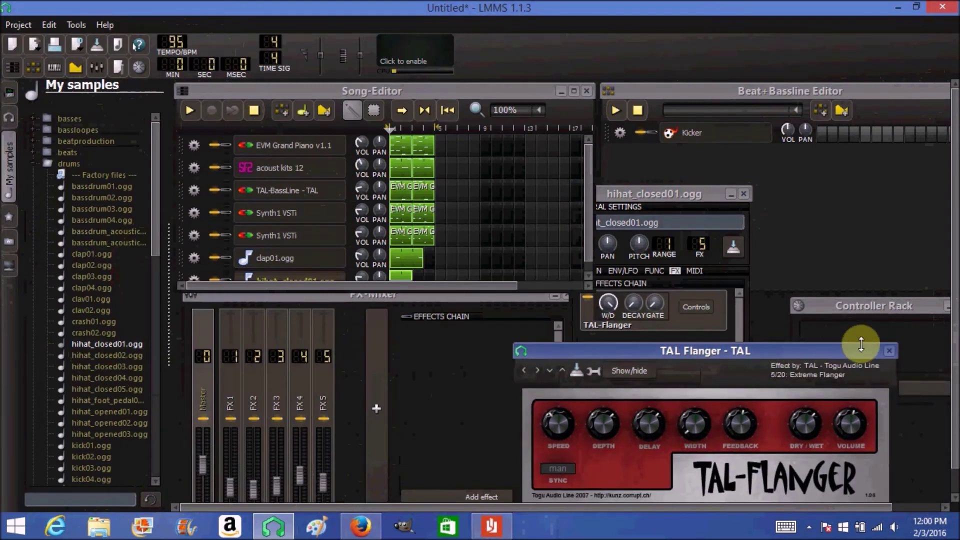
left_click(890, 352)
left_click(743, 195)
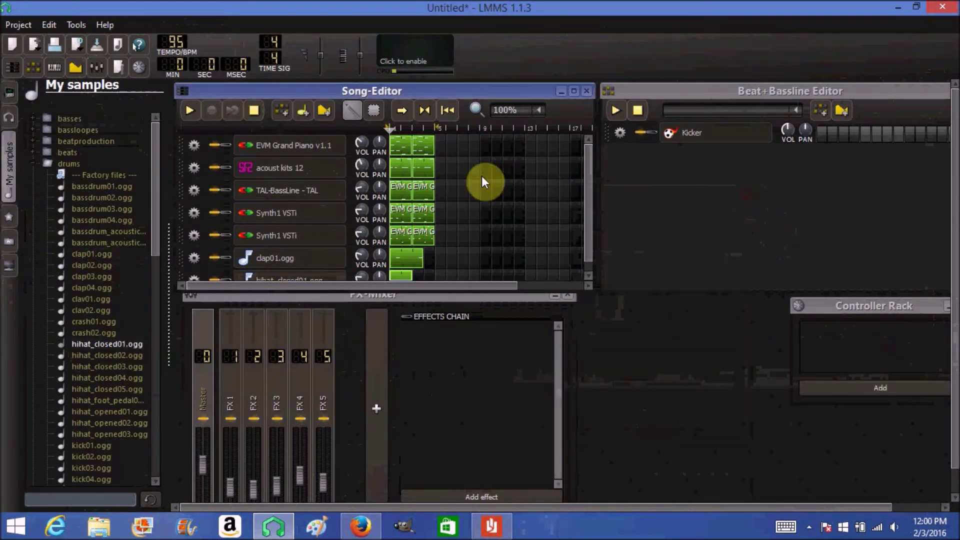
Play the looped song to hear the flanged hi-hat in the mix, and maximize the Song-Editor.
left_click(186, 111)
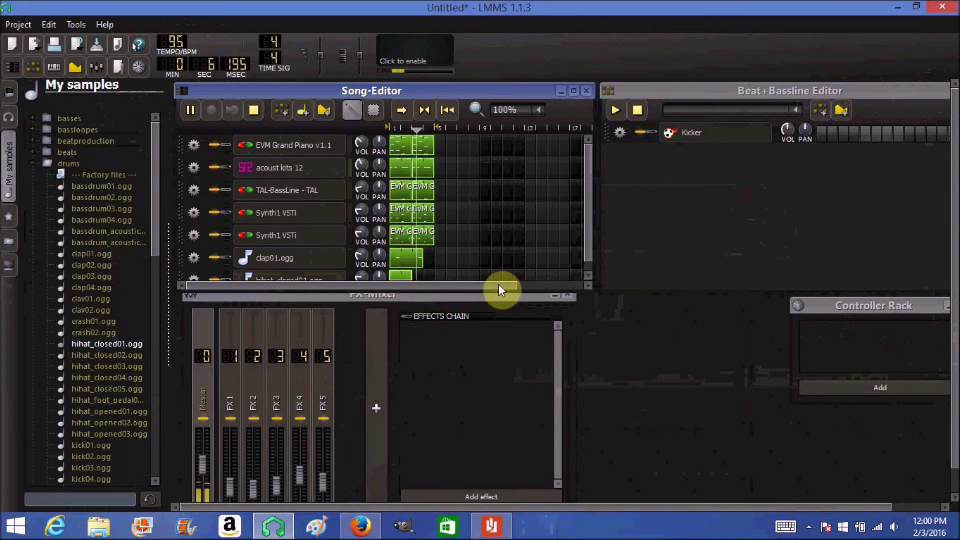
left_click(255, 110)
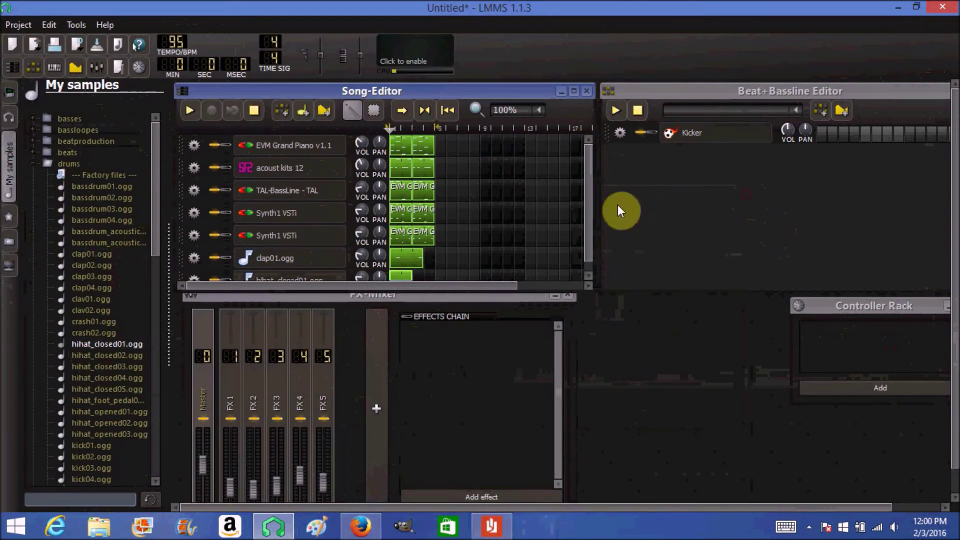
left_click(568, 92)
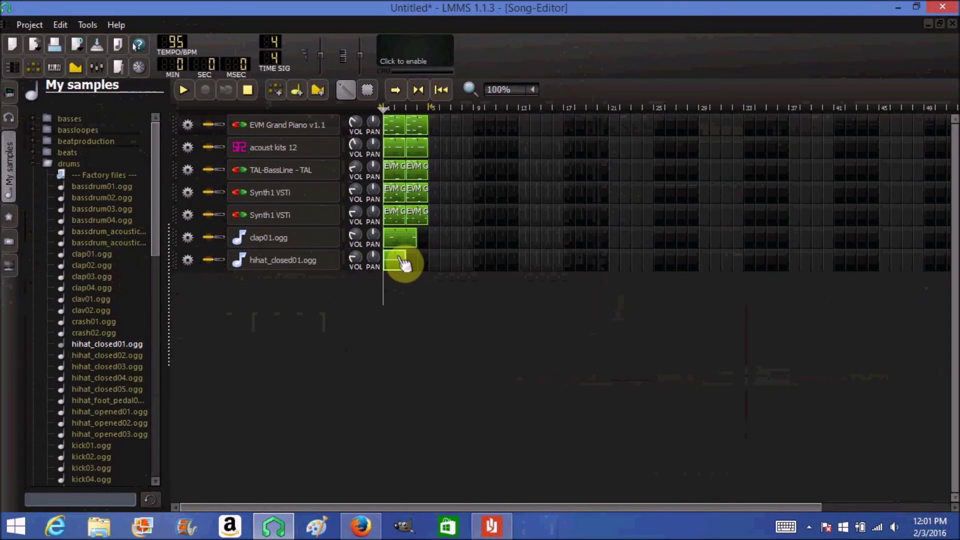
Duplicate the hihat_closed01.ogg pattern at bar 3 and add the crash01.ogg sample as a new Song-Editor track.
left_click_drag(403, 261, 415, 260)
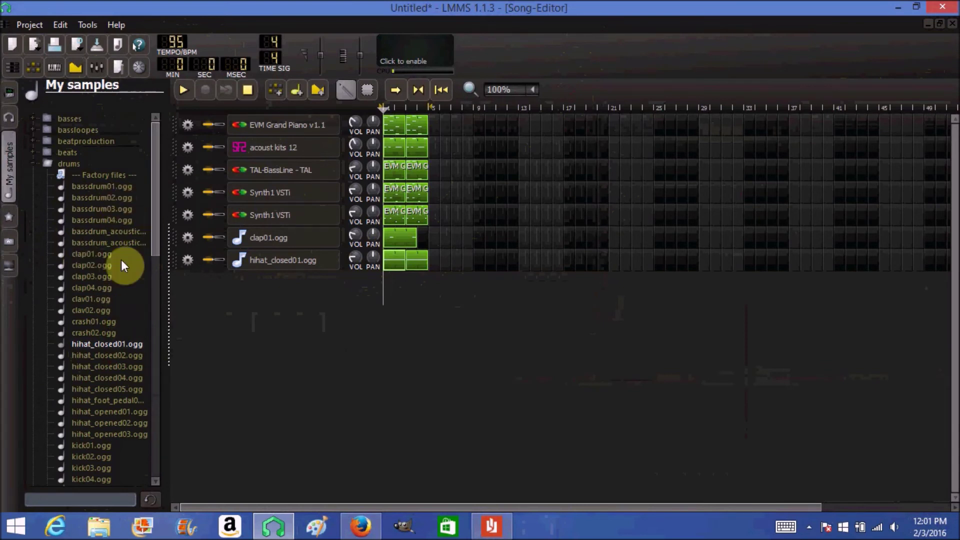
left_click(93, 322)
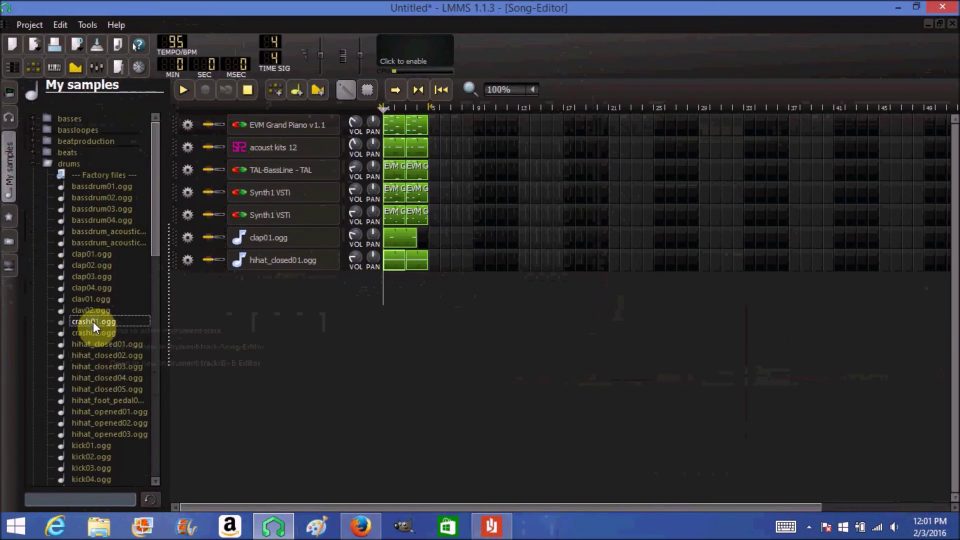
right_click(93, 322)
left_click(120, 346)
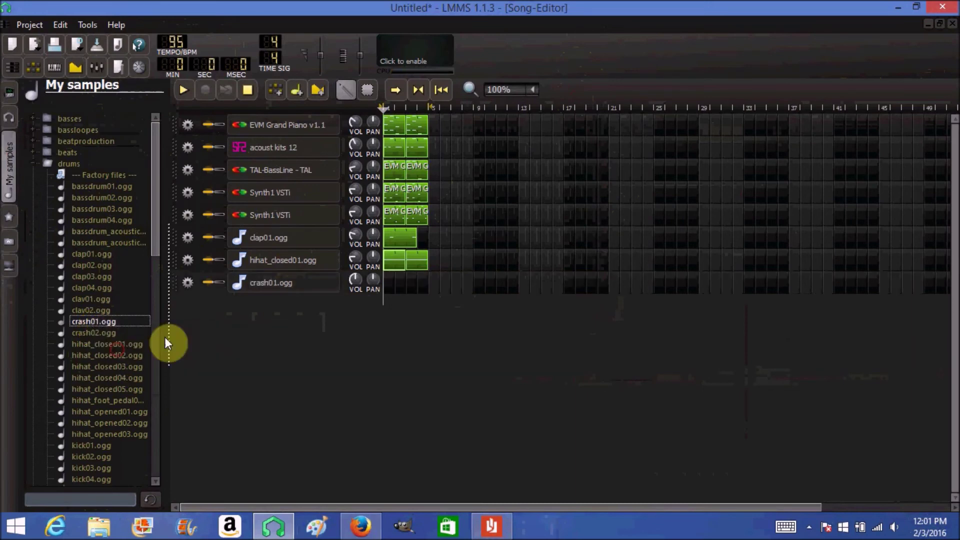
Add a one-bar A4 note at the start of the crash01.ogg pattern and close the piano roll.
double_click(392, 280)
left_click(223, 255)
left_click_drag(229, 254, 356, 255)
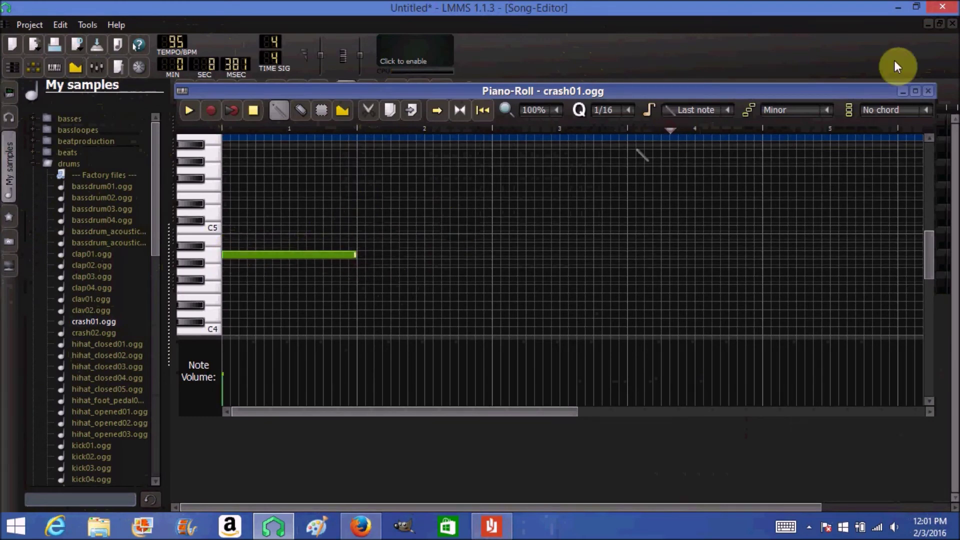
left_click(928, 91)
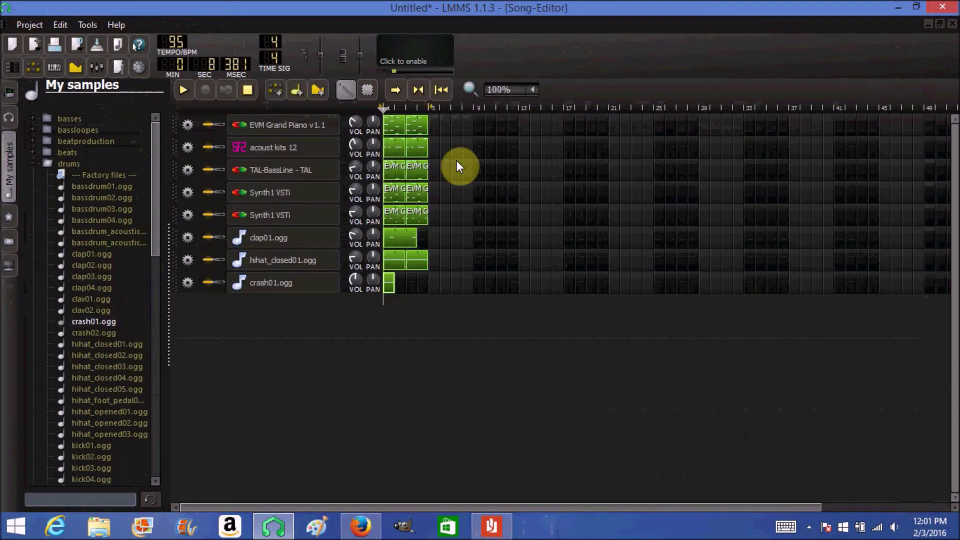
Add mixer channel FX 6, route the crash01.ogg track to it, lower the track's volume and set the channel's fader to about 19%.
left_click(310, 285)
left_click(98, 68)
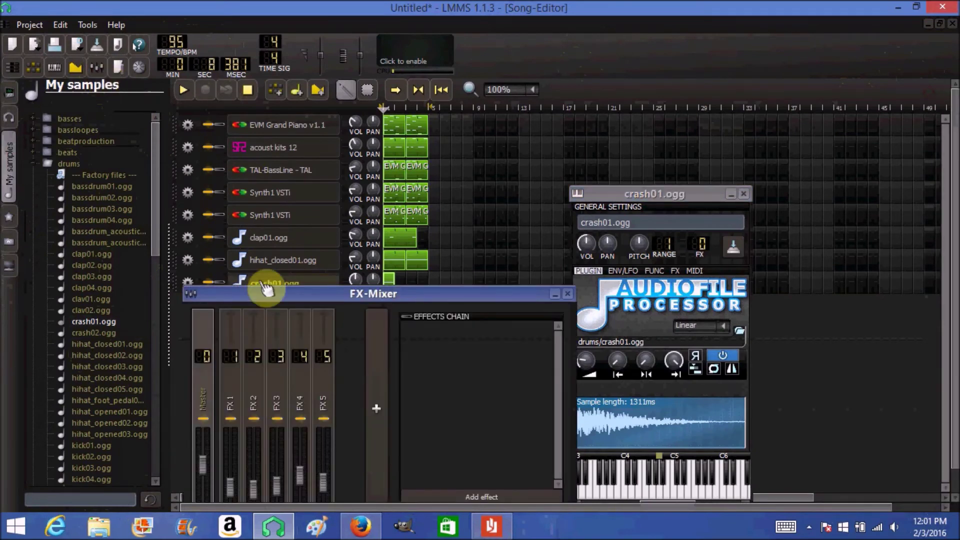
scroll(709, 245, "up", 6)
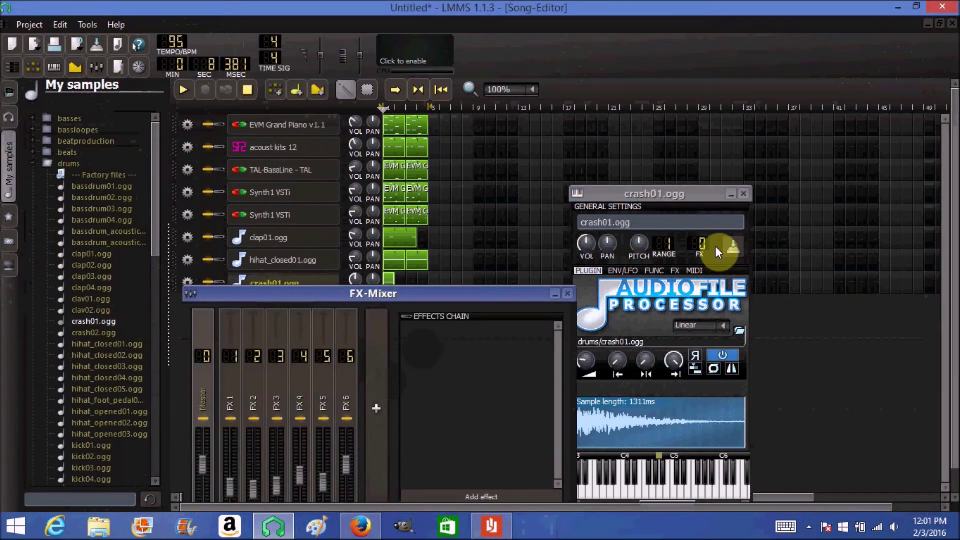
left_click(744, 194)
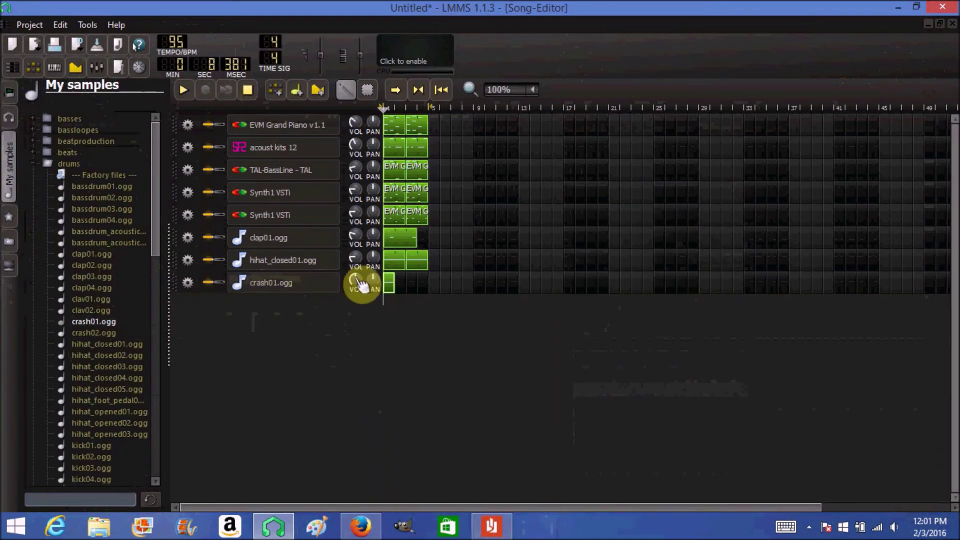
left_click_drag(356, 278, 356, 279)
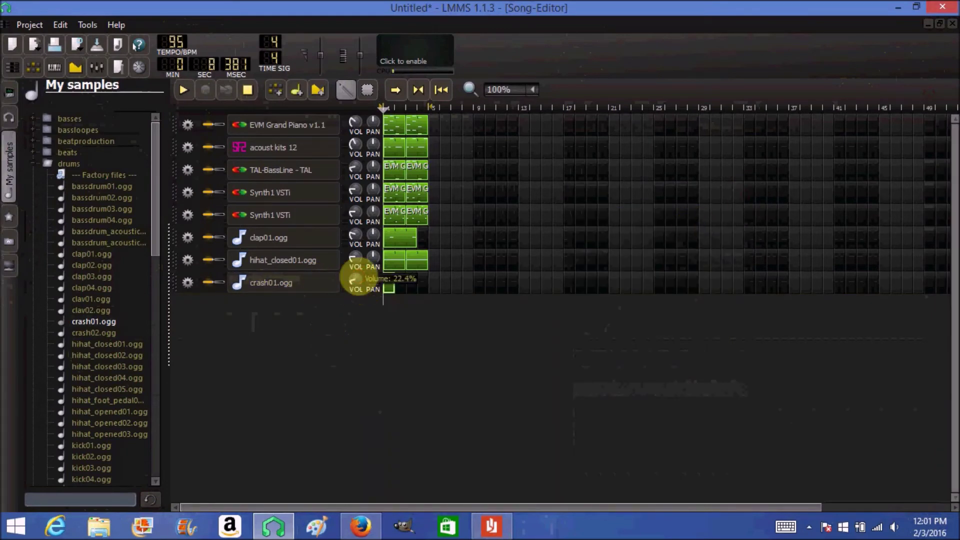
left_click_drag(353, 278, 353, 279)
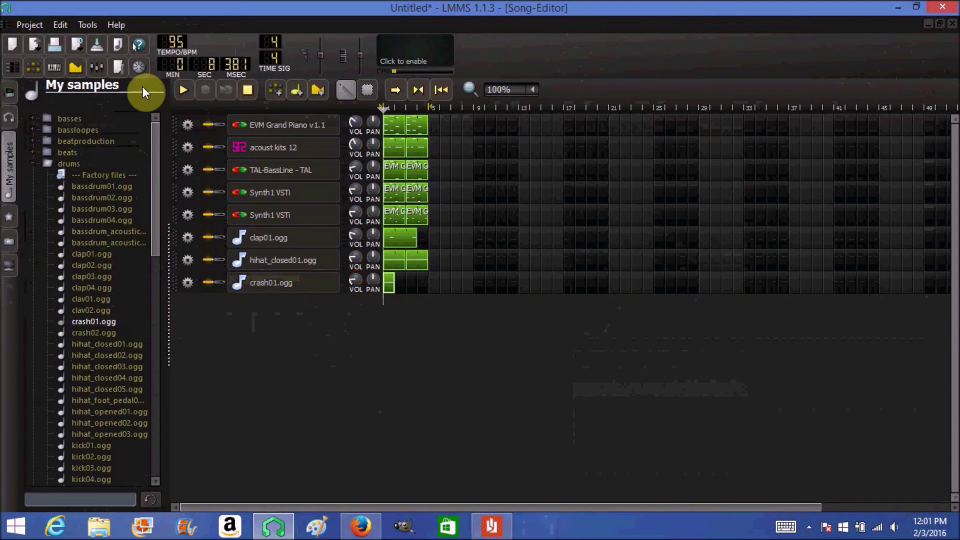
left_click(103, 70)
left_click_drag(360, 454, 354, 493)
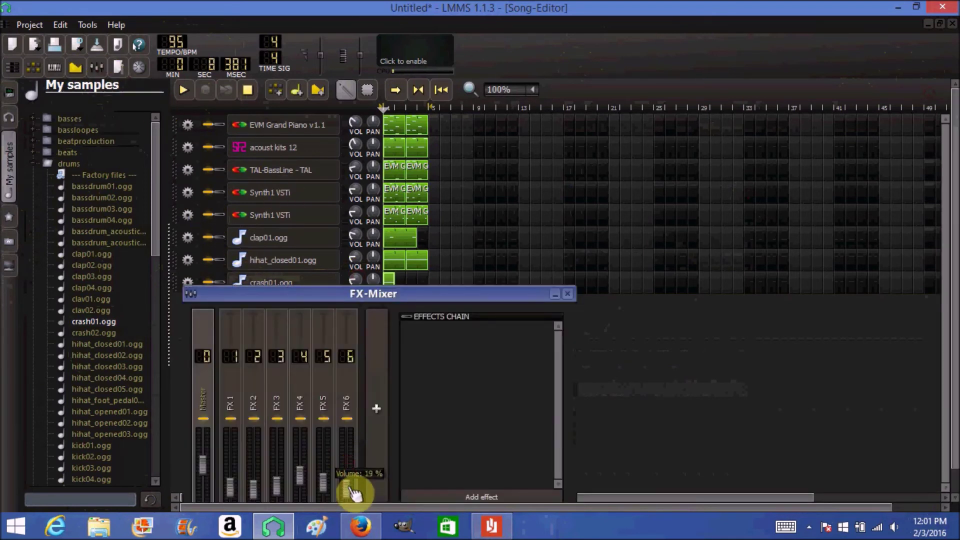
Play the crash01.ogg pattern in the piano roll to check its level, and close the piano roll.
double_click(389, 279)
left_click(187, 110)
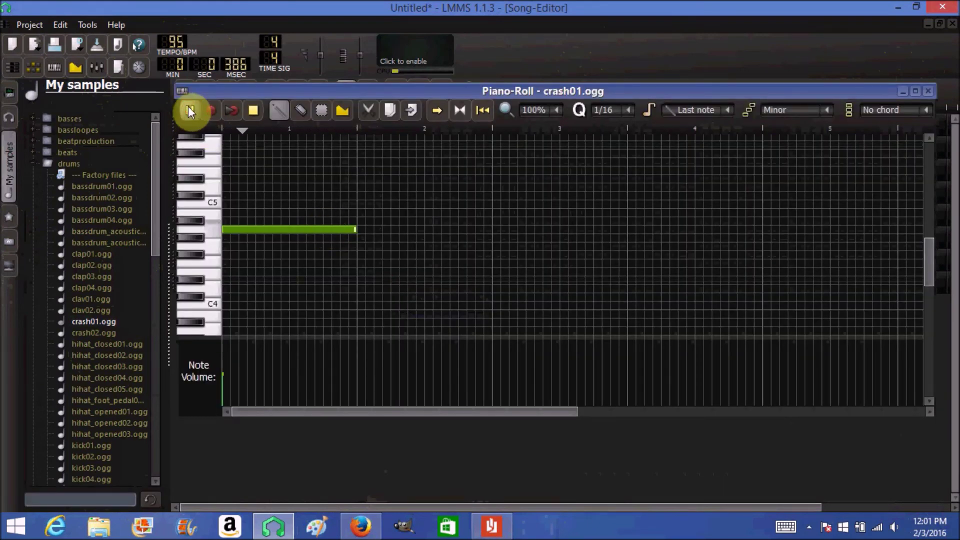
left_click(253, 110)
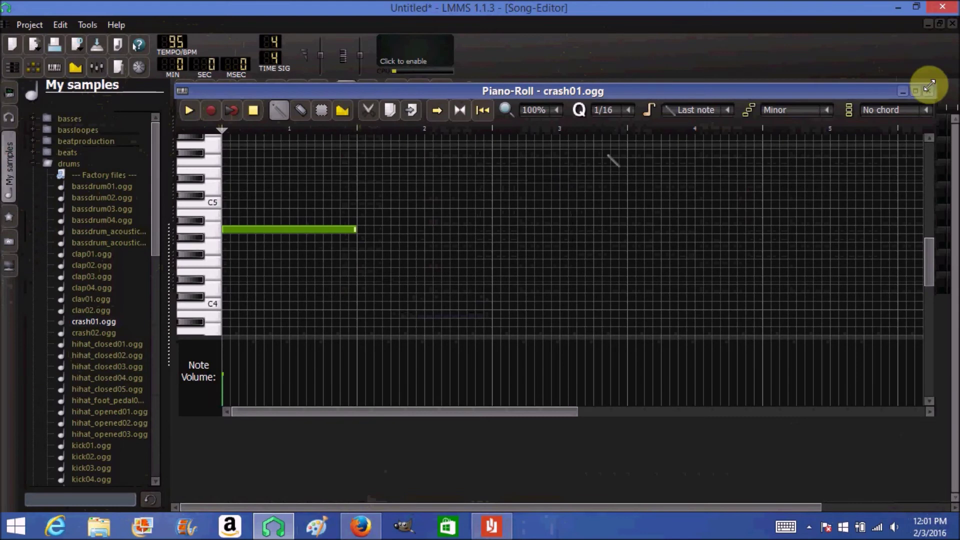
left_click(928, 91)
Add the Calf Reverb LADSPA effect to the crash01.ogg track's effects chain and close its controls.
left_click(320, 285)
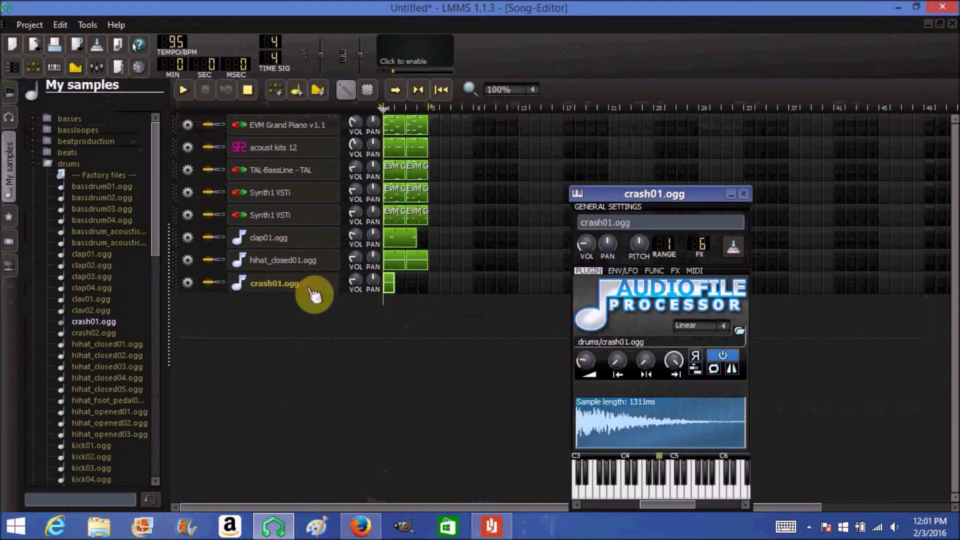
left_click(676, 270)
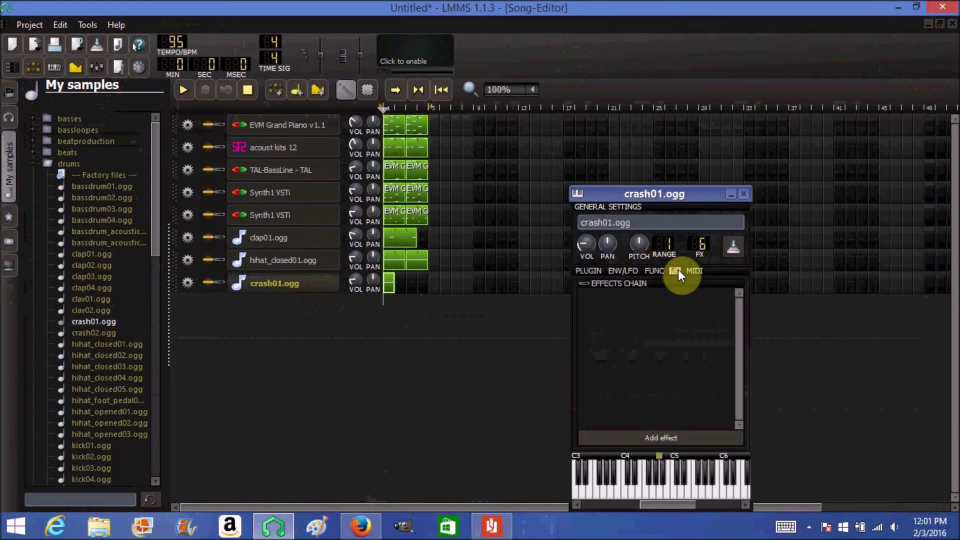
left_click(661, 438)
type("rev")
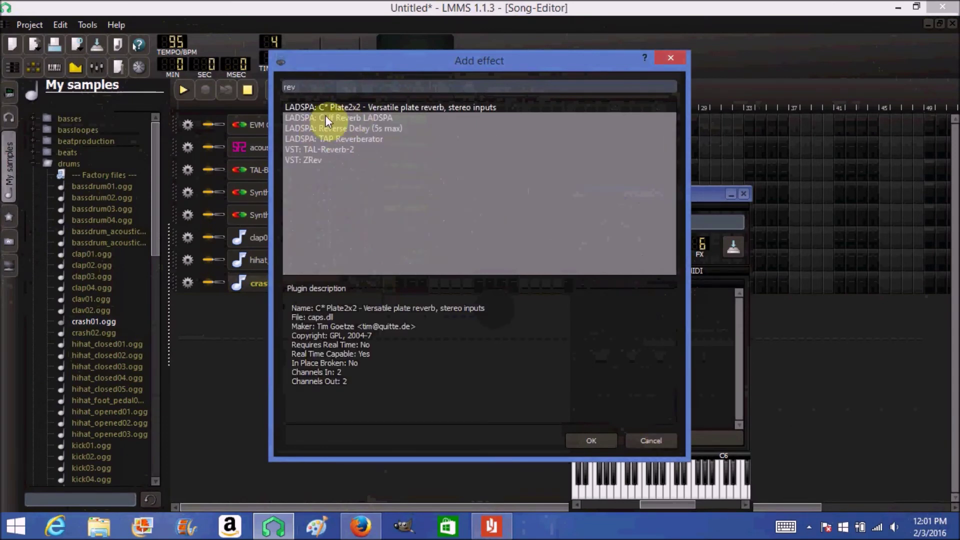
double_click(346, 118)
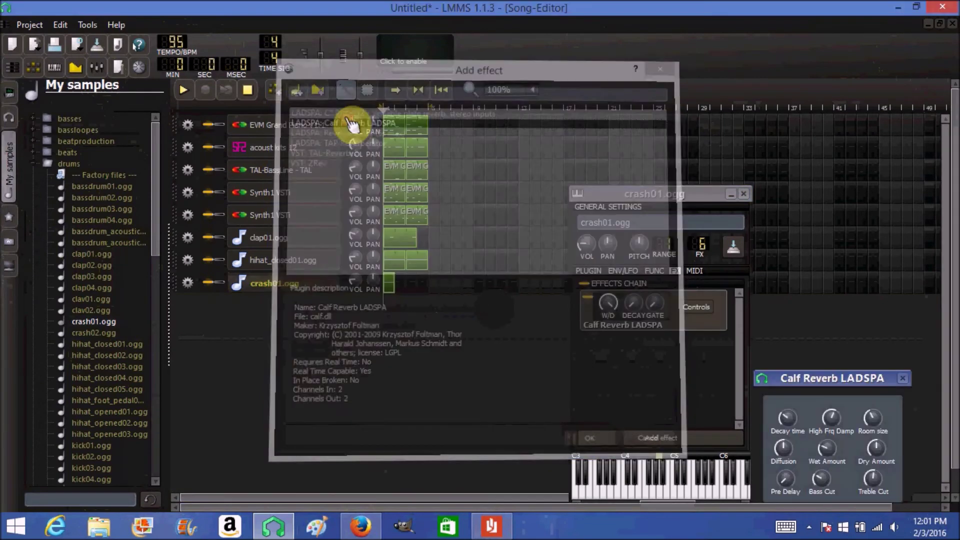
left_click(903, 381)
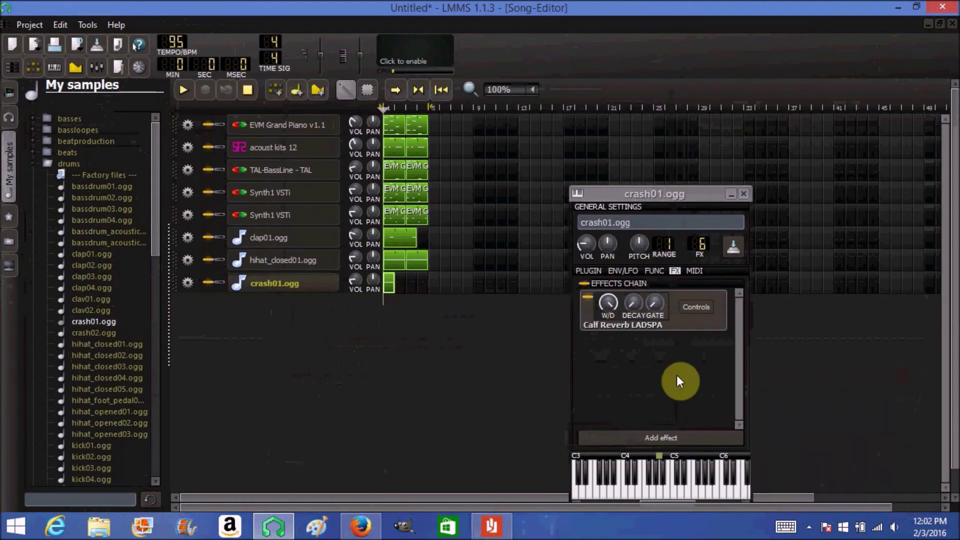
Add the LADSPA DJ flanger effect to the crash01.ogg track's effects chain and close its windows.
left_click(660, 436)
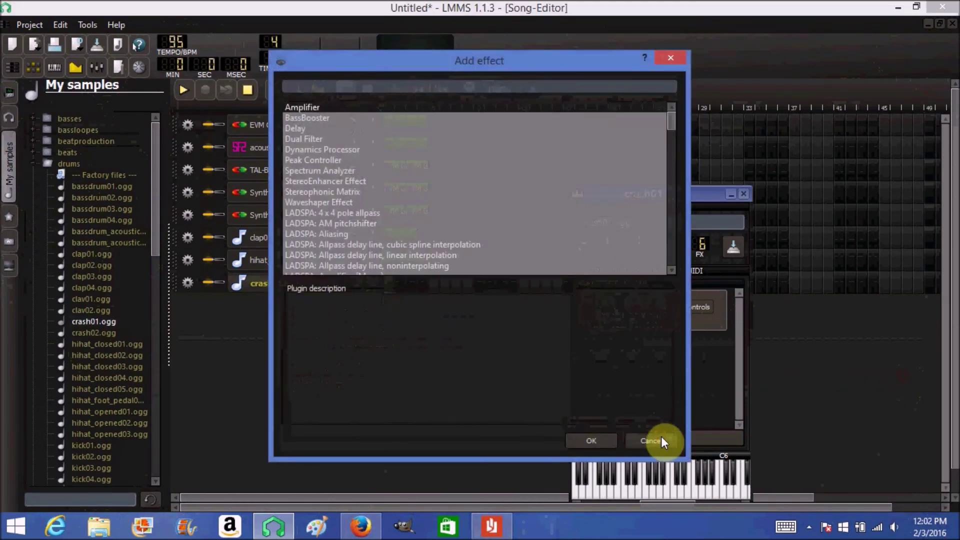
type("fla")
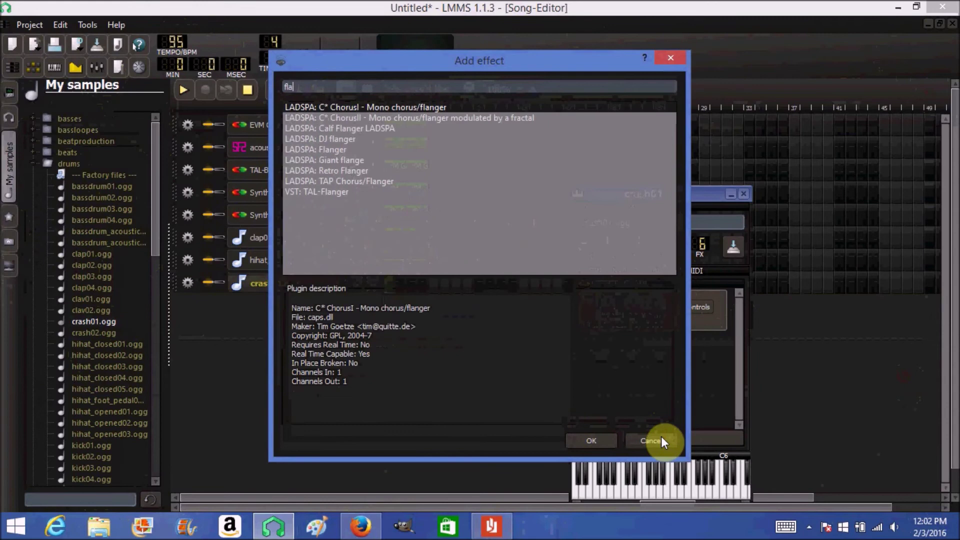
type("n")
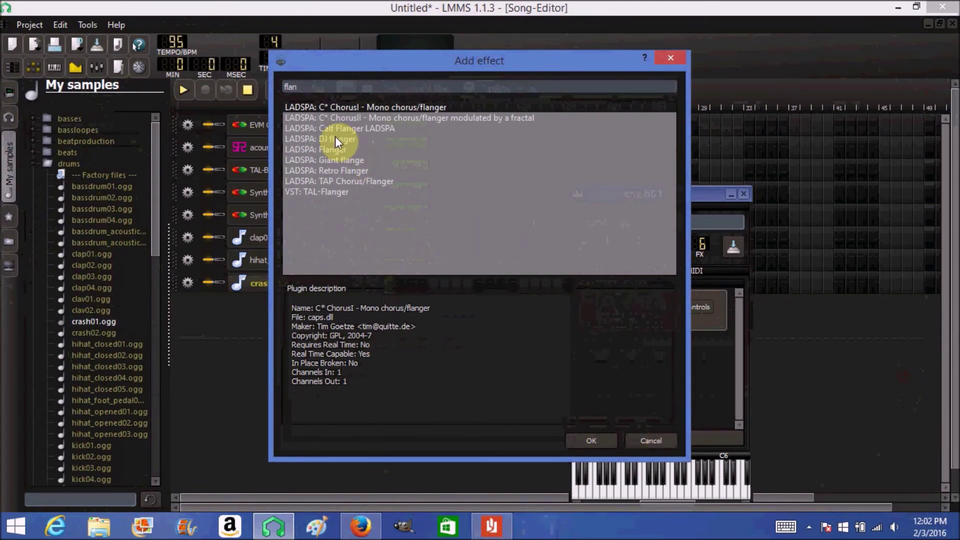
double_click(335, 138)
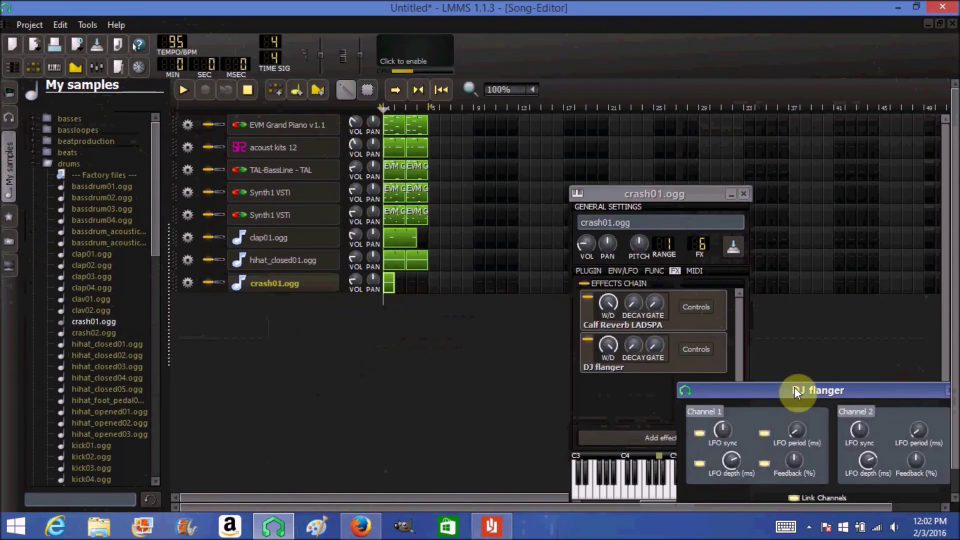
left_click_drag(800, 388, 808, 341)
left_click(865, 352)
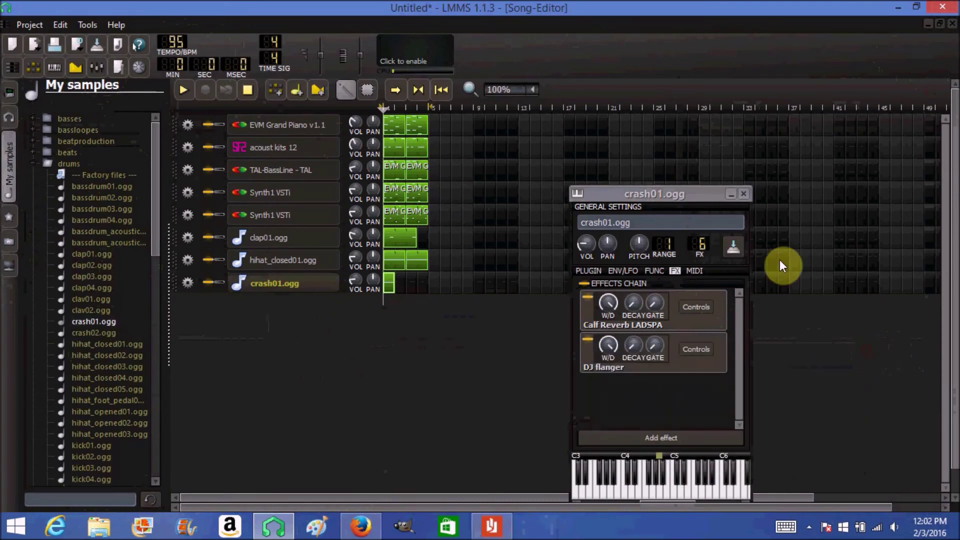
left_click(743, 195)
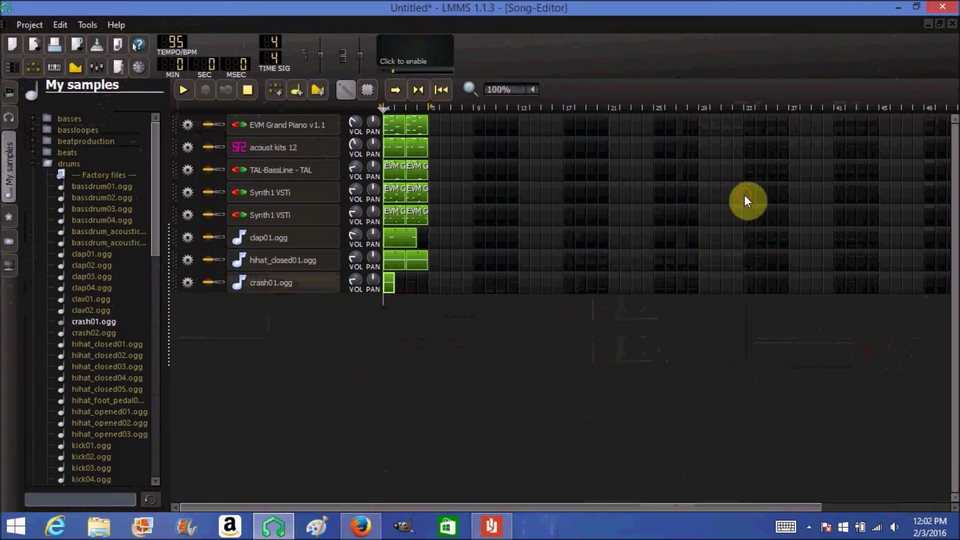
Play the crash pattern in the piano roll to hear its reverb and flanger, and close the piano roll.
double_click(386, 286)
left_click(187, 111)
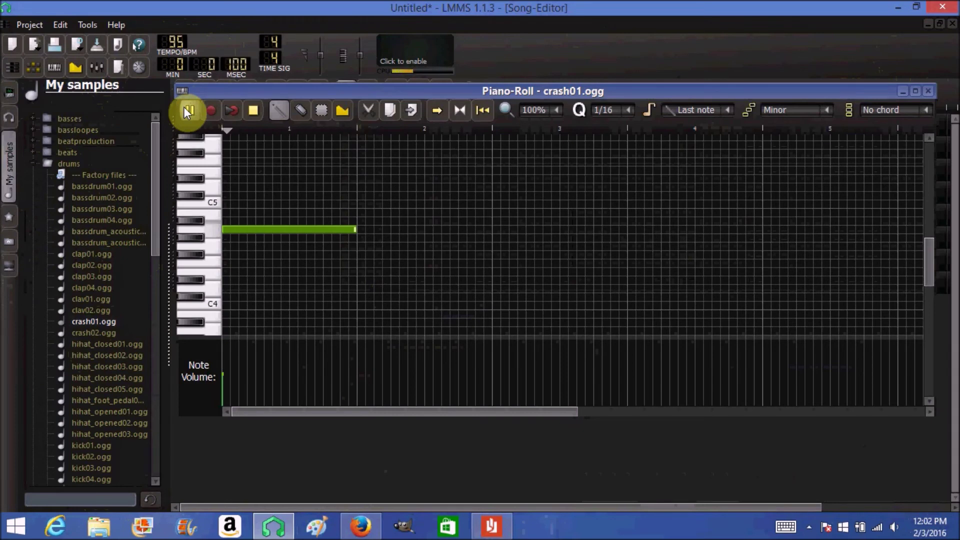
left_click(251, 112)
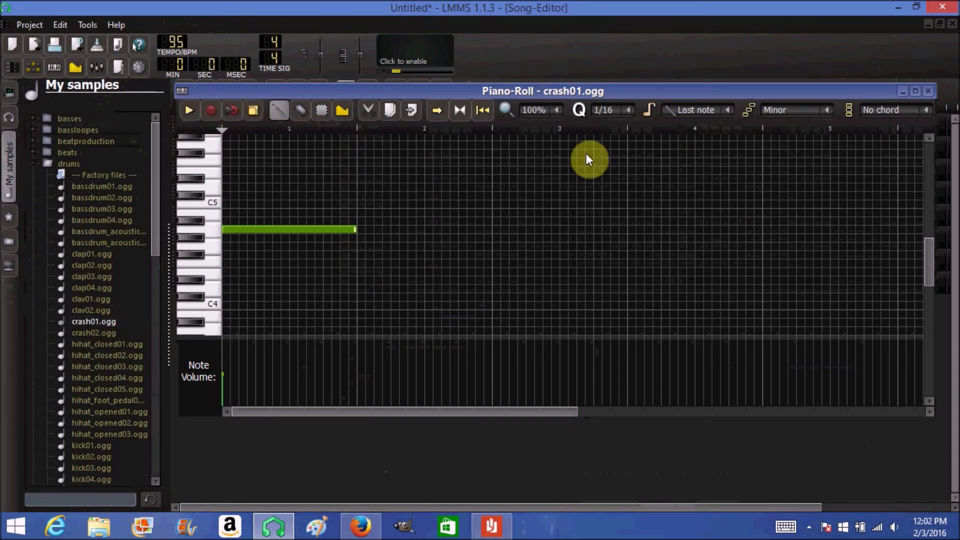
left_click(929, 92)
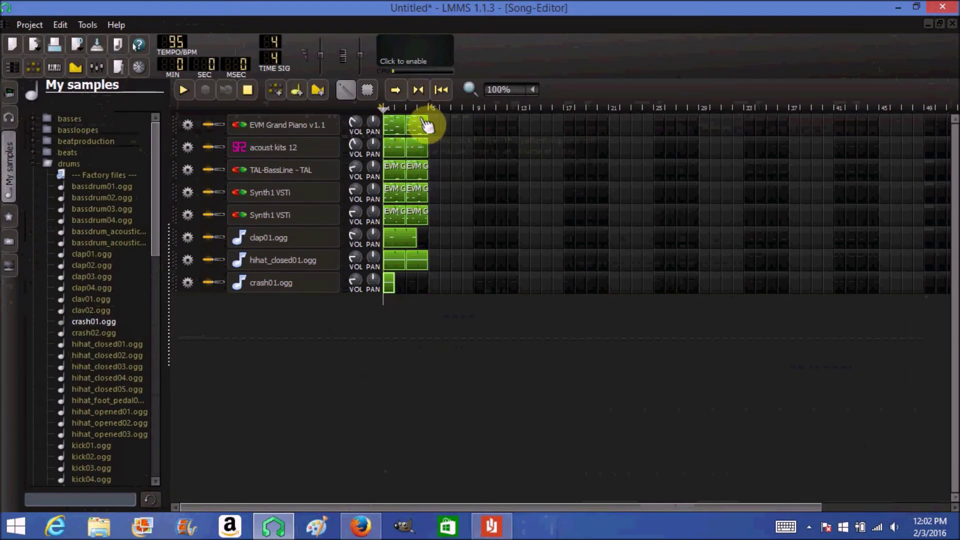
Move the piano, drum, bass, clap, hi-hat and crash patterns four bars later to start at bar 5, leaving both Synth1 tracks in place.
left_click_drag(424, 125, 464, 164)
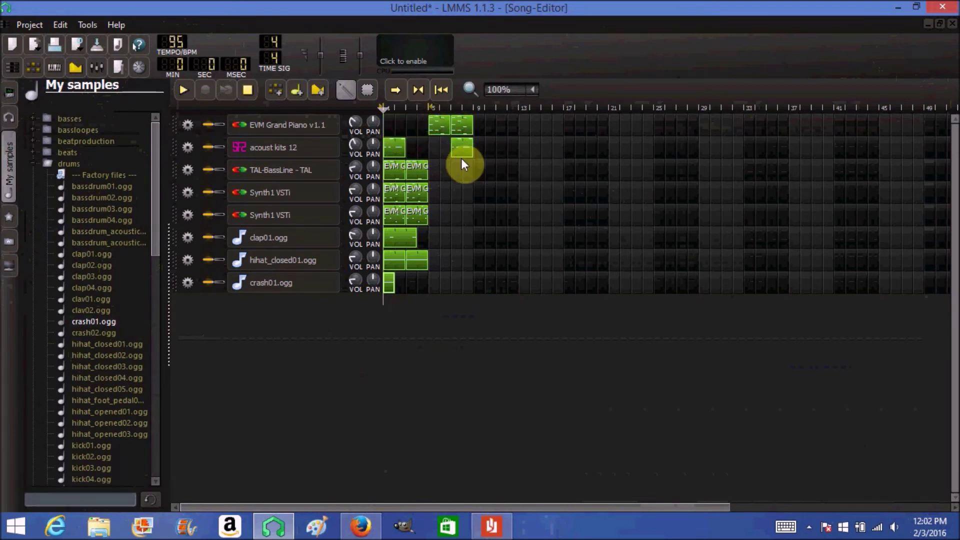
left_click_drag(394, 149, 465, 168)
left_click_drag(406, 175, 450, 173)
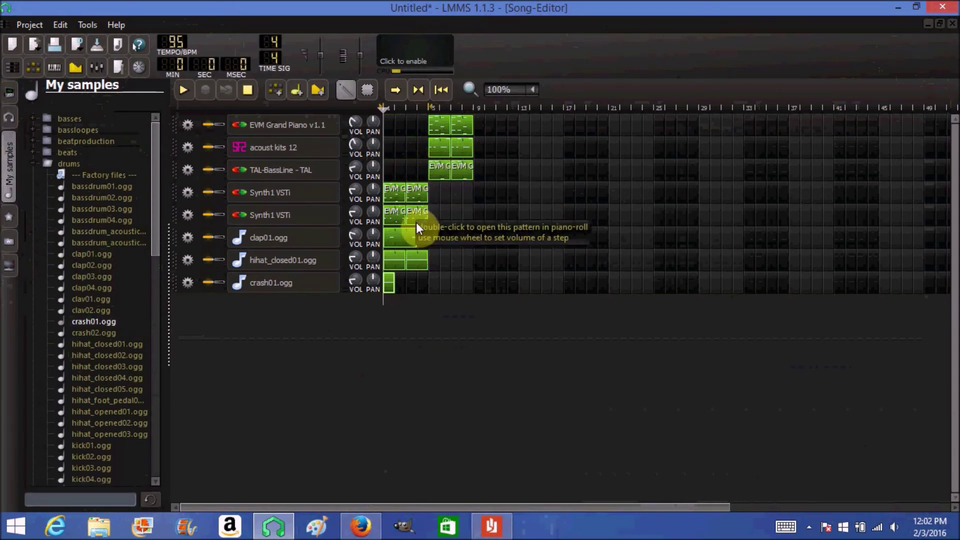
left_click_drag(413, 238, 465, 259)
left_click_drag(407, 254, 437, 259)
left_click_drag(395, 286, 436, 279)
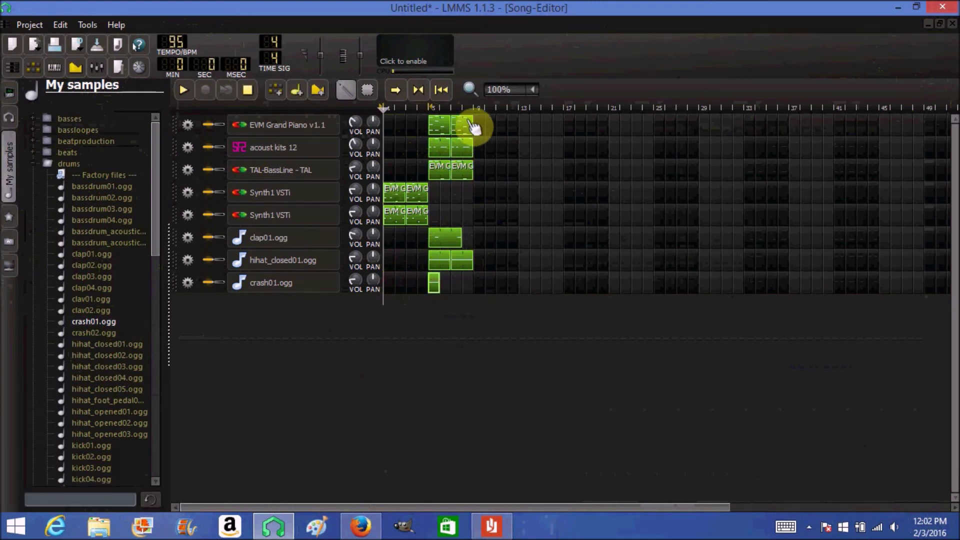
Duplicate the piano, acoustic drum and TAL-BassLine patterns to fill bars 9 to 12.
left_click_drag(464, 121, 472, 121)
left_click_drag(476, 122, 492, 149)
right_click(505, 127)
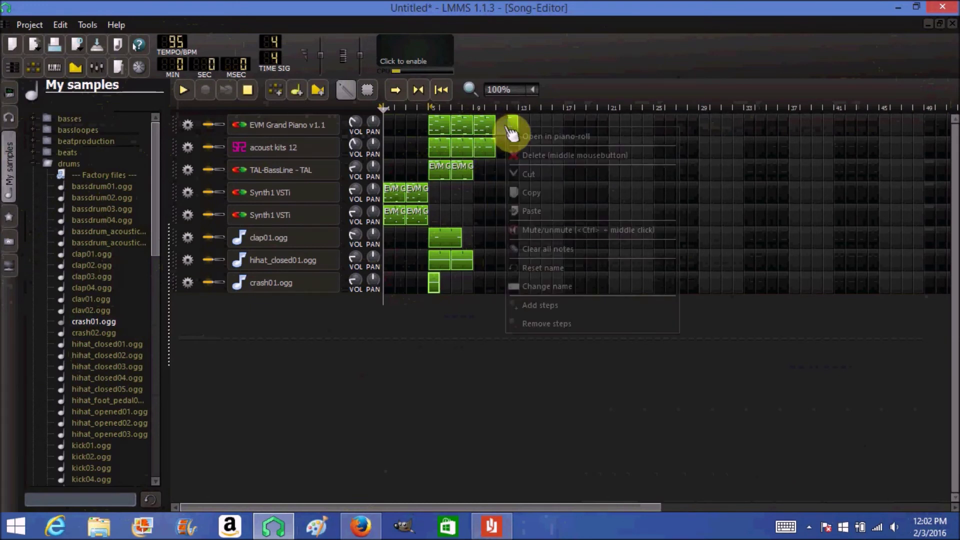
key("Escape")
left_click_drag(492, 150, 499, 148)
left_click_drag(465, 170, 507, 170)
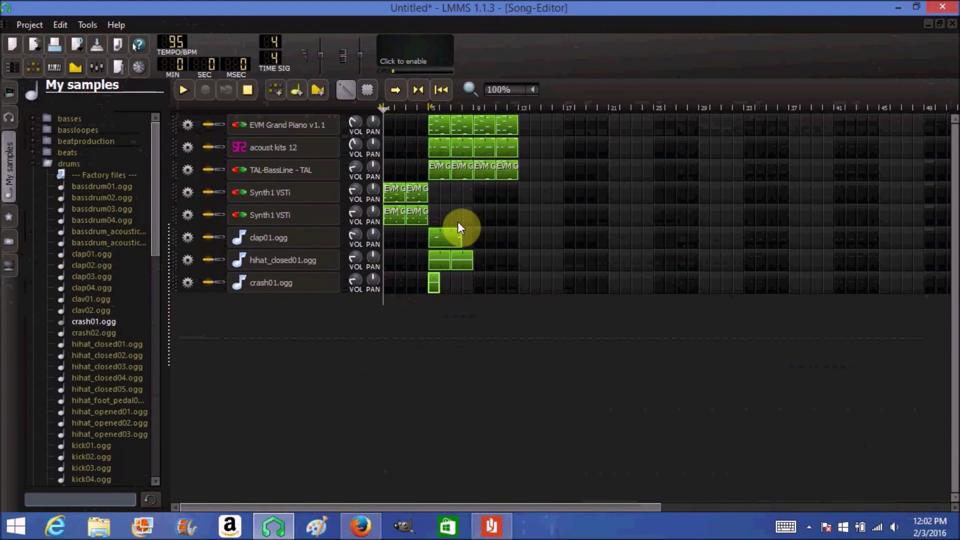
Duplicate the upper Synth1 and hi-hat patterns through bar 12, the lower Synth1 pattern through bar 10, and the clap pattern at bar 9.
left_click_drag(425, 197, 509, 192)
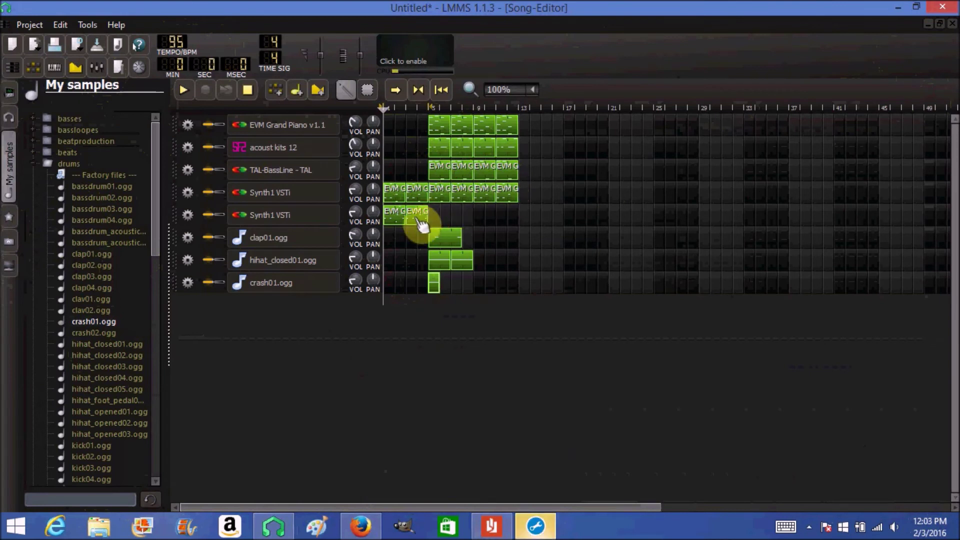
left_click_drag(422, 220, 476, 210)
left_click_drag(457, 245, 480, 239)
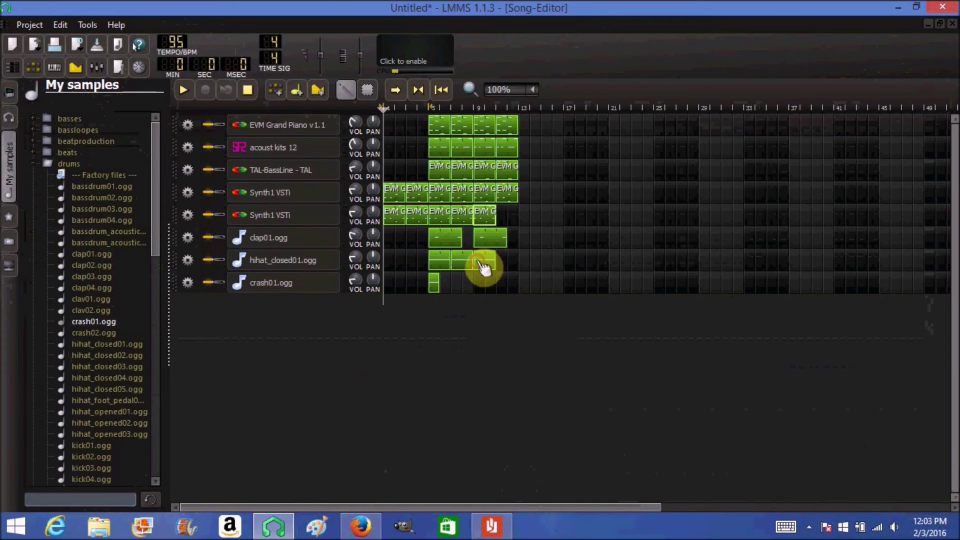
double_click(465, 265)
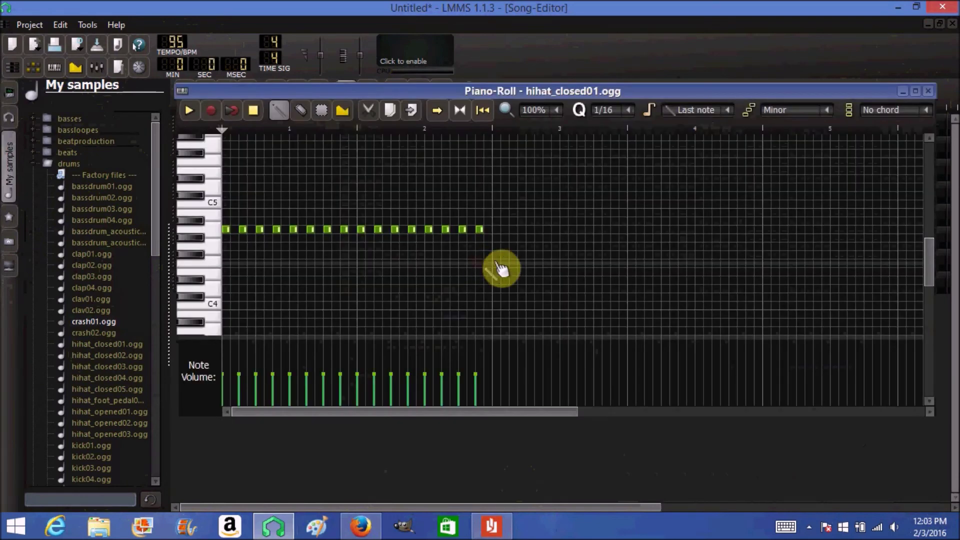
left_click(927, 92)
left_click_drag(492, 262, 507, 266)
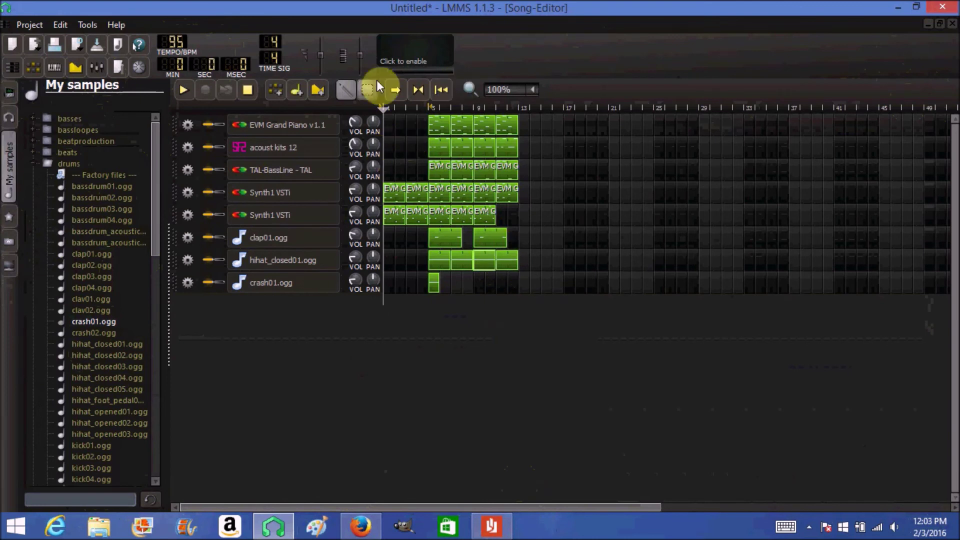
Set the loop end at bar 13 and play the song, duplicating the lower Synth1 pattern into bars 11 and 12 during playback.
left_click(519, 107)
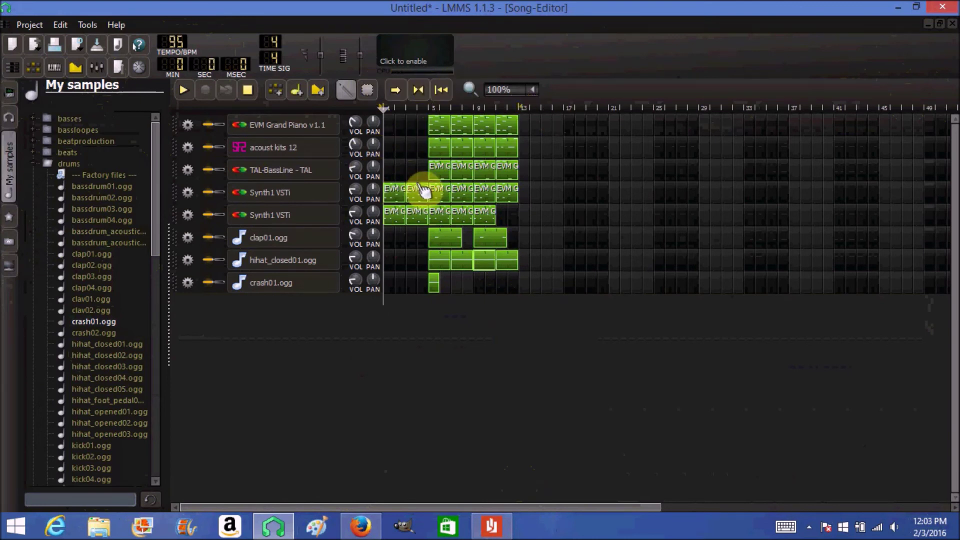
left_click(184, 89)
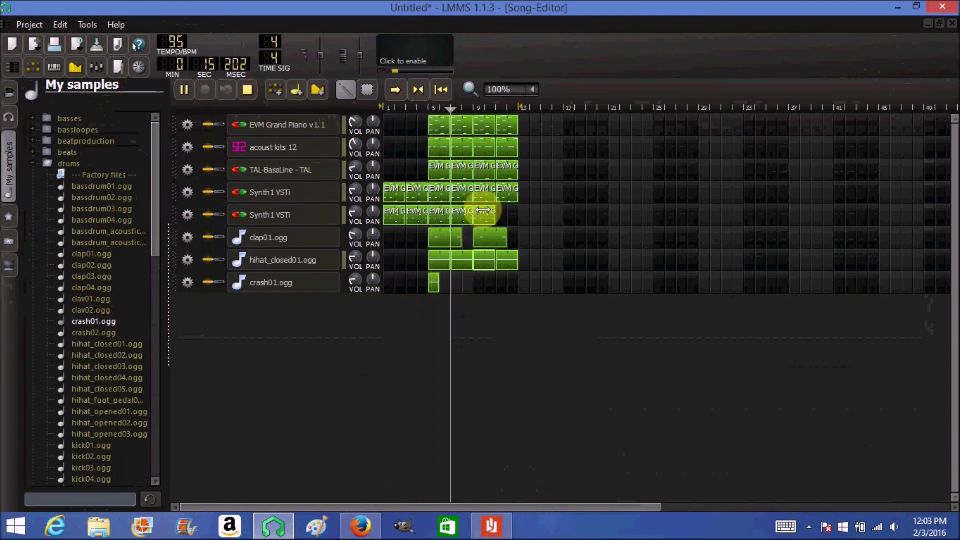
left_click_drag(488, 212, 505, 216)
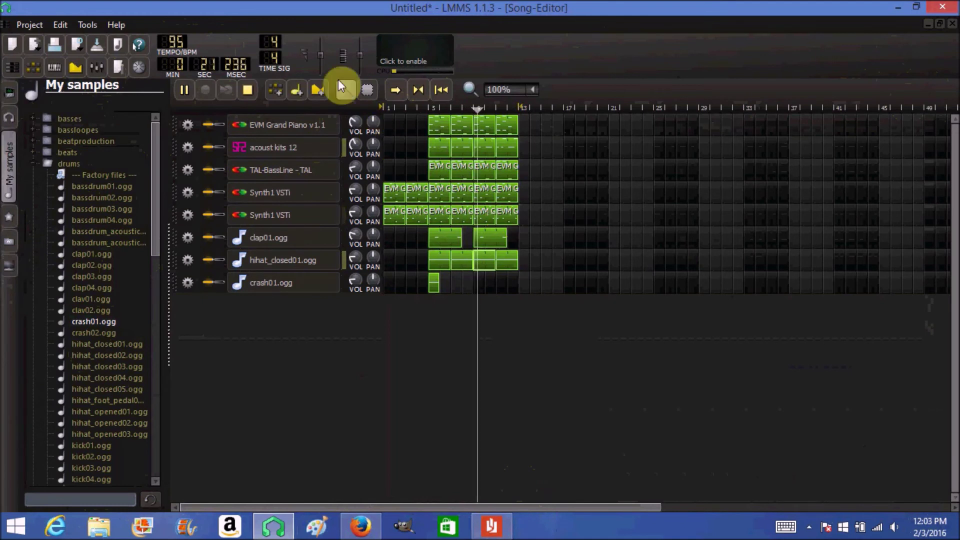
left_click(247, 91)
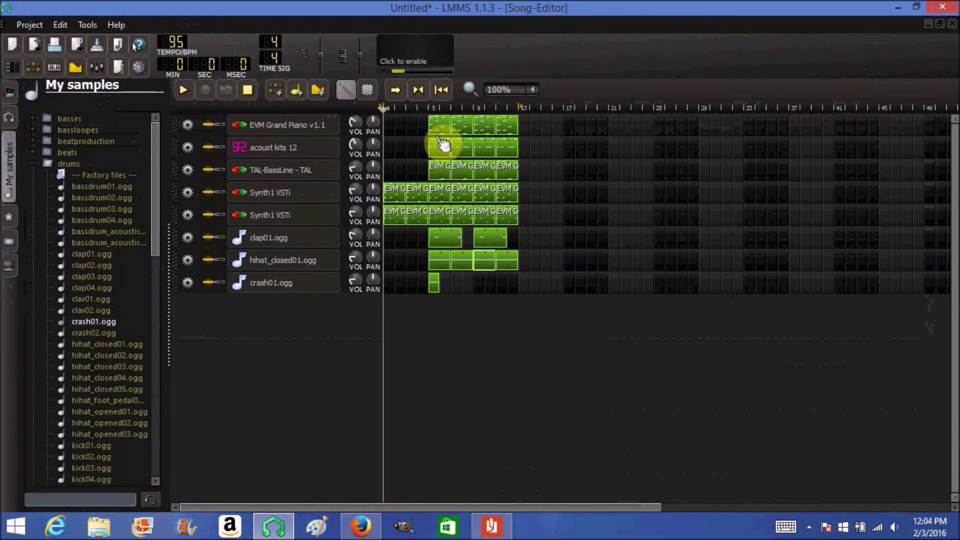
Copy the first acoustic drum pattern to start at bar 3 and open the copy in the piano roll for drawing.
left_click_drag(443, 149, 413, 150)
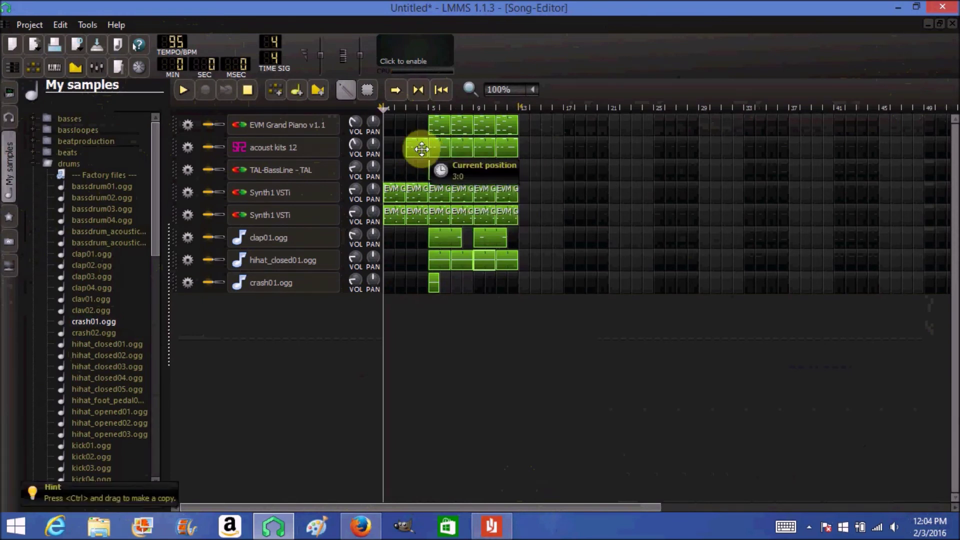
double_click(429, 153)
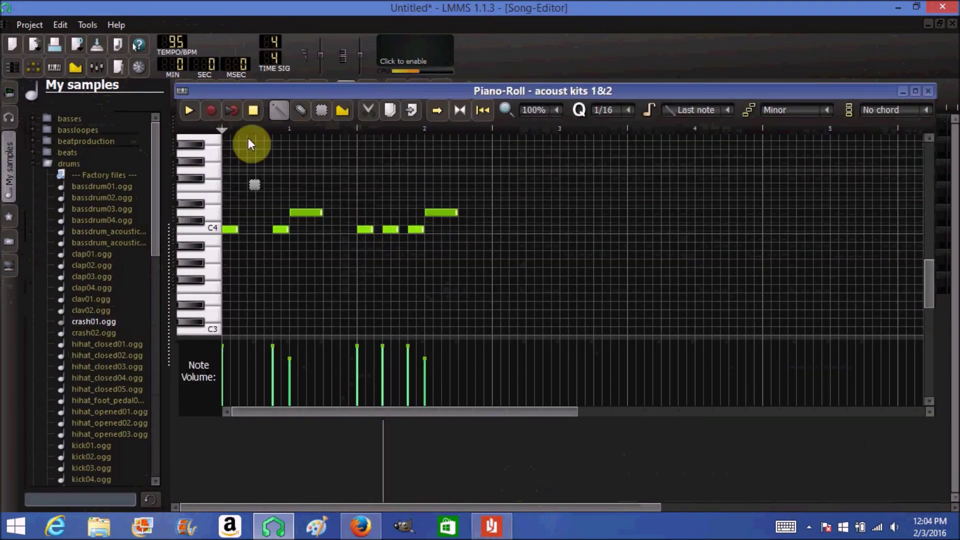
left_click(283, 111)
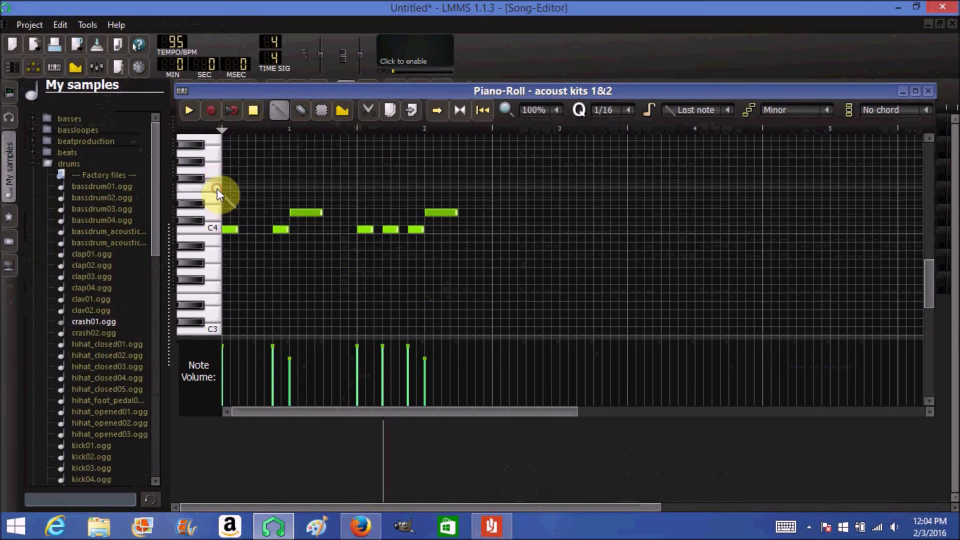
Draw a descending fill of four short notes, B4, A4, G4 and F4, at the end of the drum pattern's second bar.
left_click(462, 187)
left_click_drag(462, 187, 458, 140)
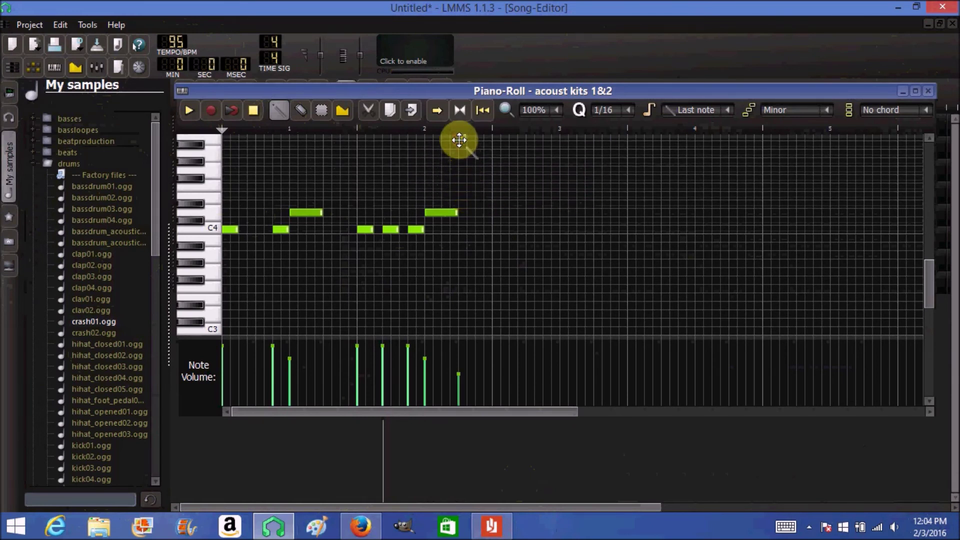
left_click(469, 153)
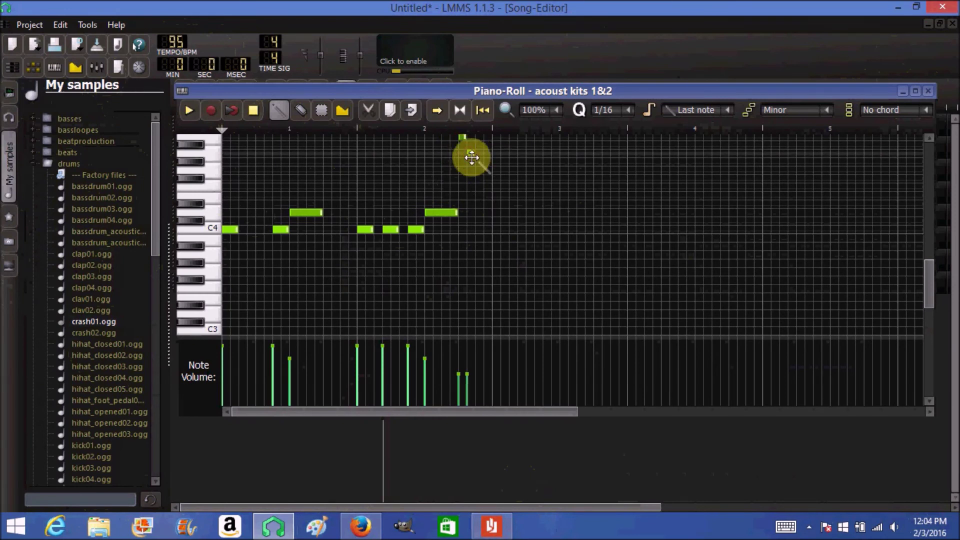
left_click(479, 170)
left_click(479, 178)
left_click(487, 187)
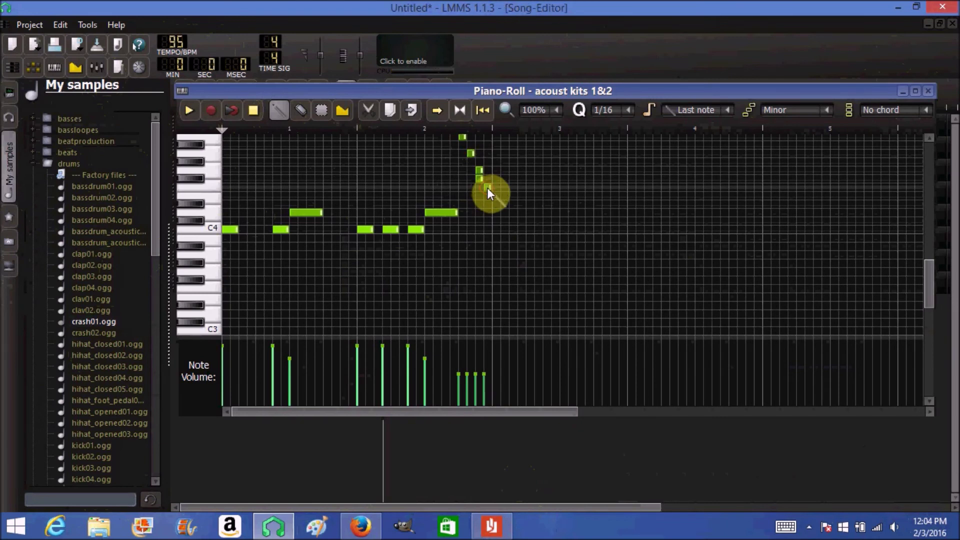
Set quantization to 1/64 and add an extra short hit directly after each of the fill's G4 and F4 notes.
left_click(631, 112)
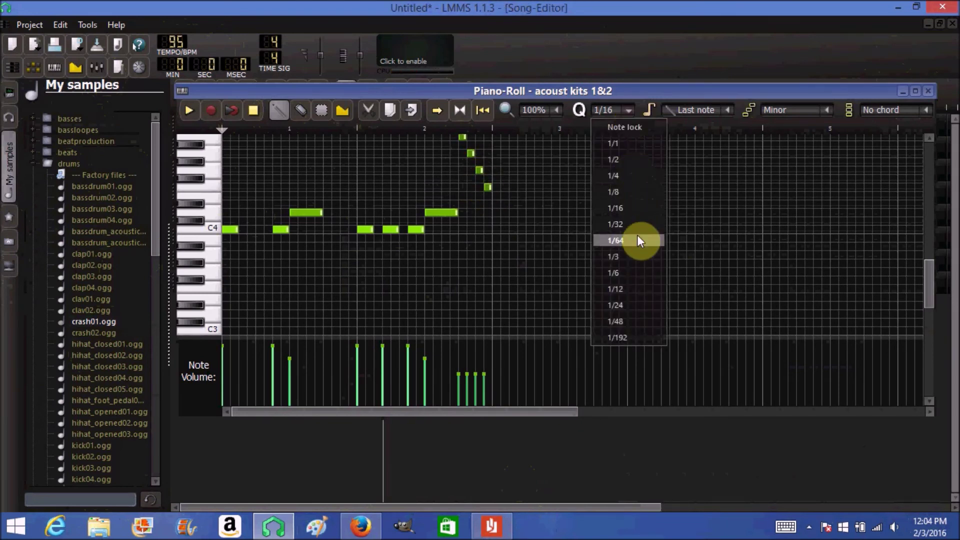
left_click(636, 240)
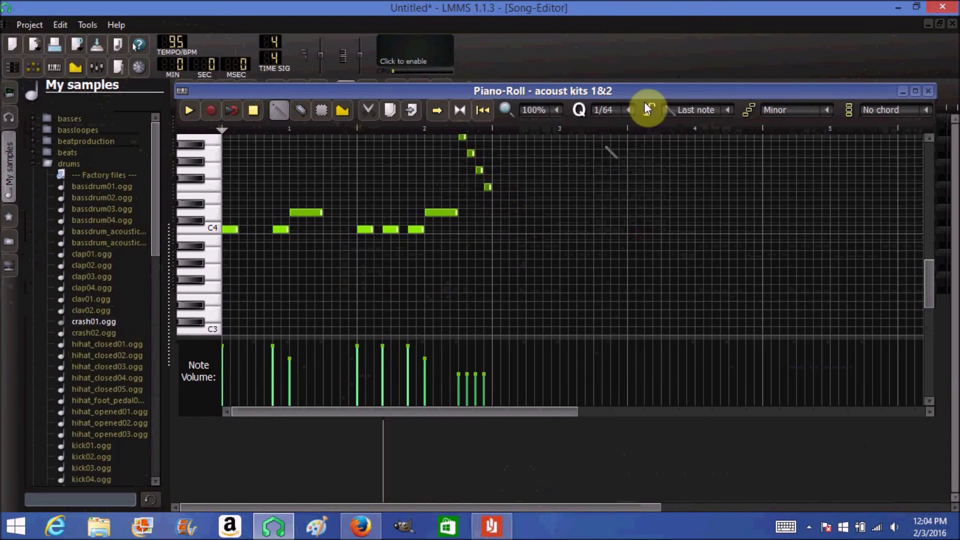
left_click(490, 188)
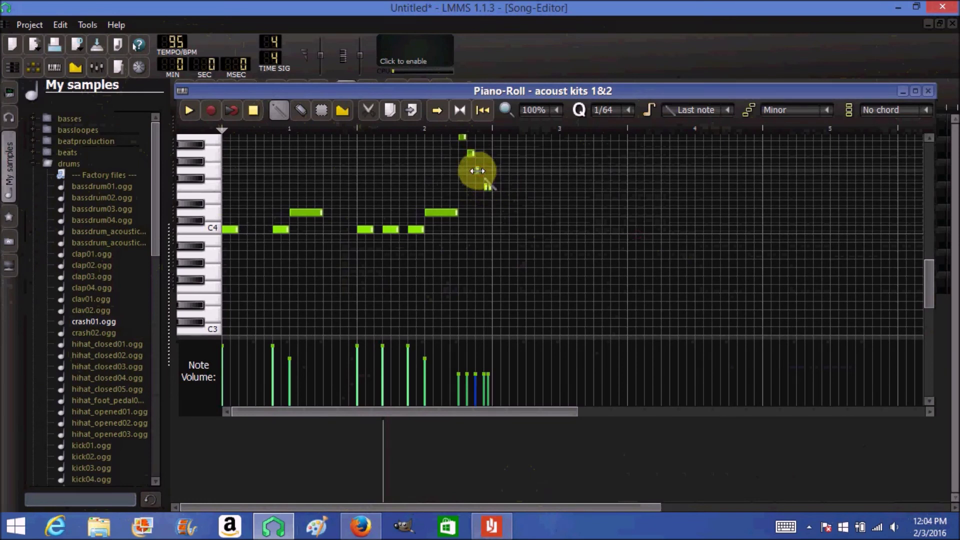
left_click(481, 171)
Delete the original drum notes from the bar 3 pattern so only the fill remains, and play the song from the Song-Editor.
right_click(445, 212)
right_click(418, 228)
right_click(394, 230)
right_click(365, 229)
right_click(306, 212)
right_click(281, 229)
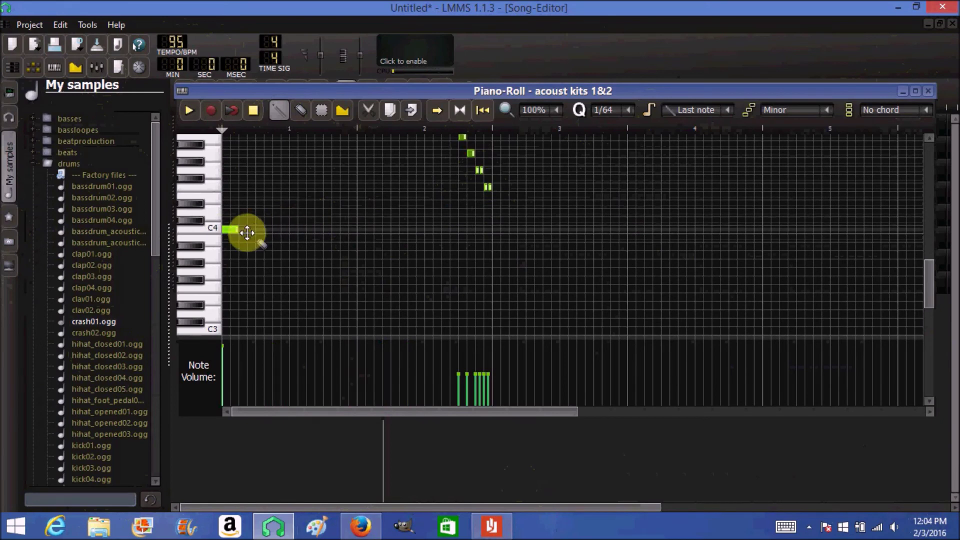
left_click(928, 91)
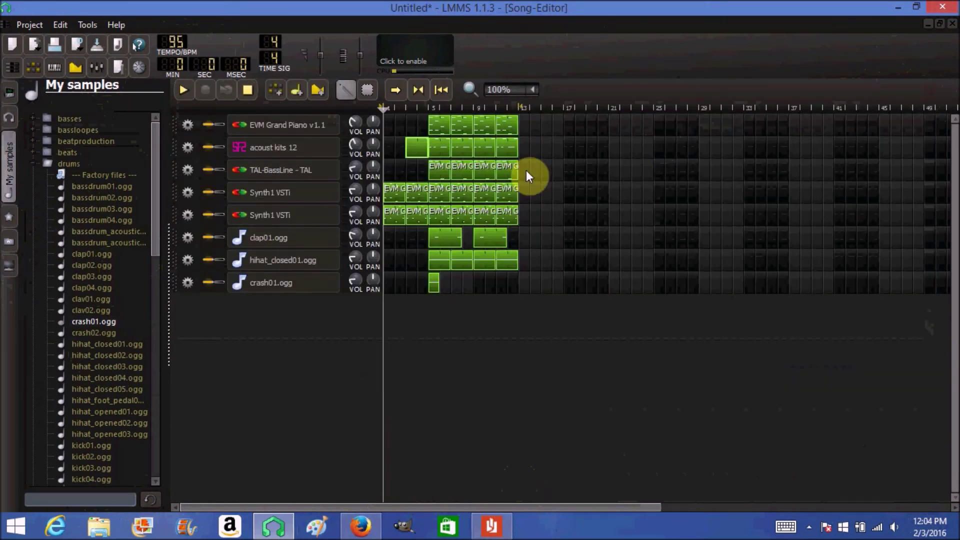
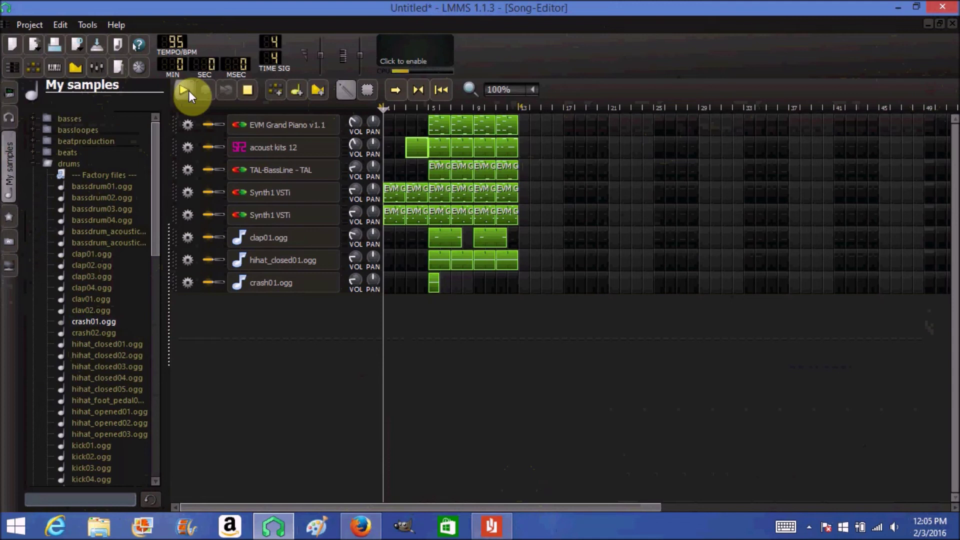
left_click(188, 91)
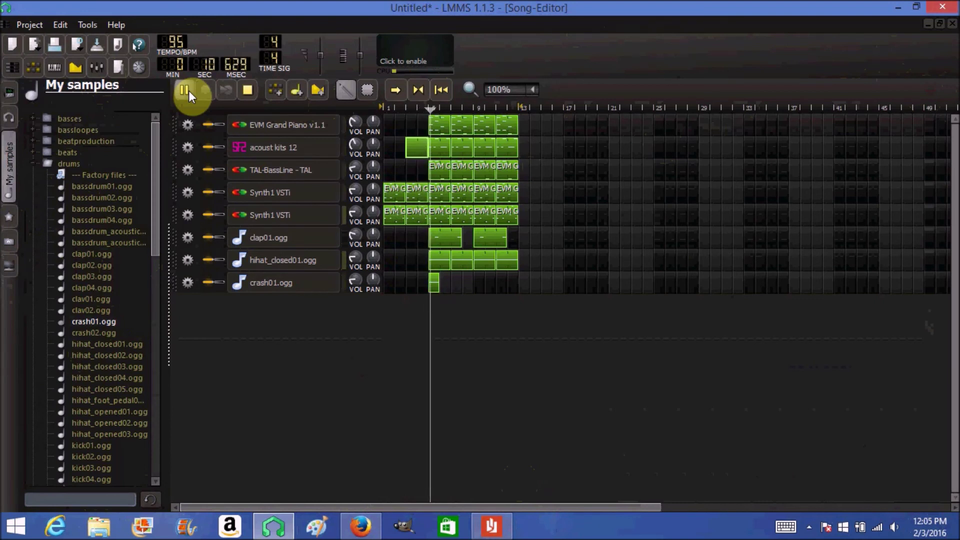
left_click(248, 90)
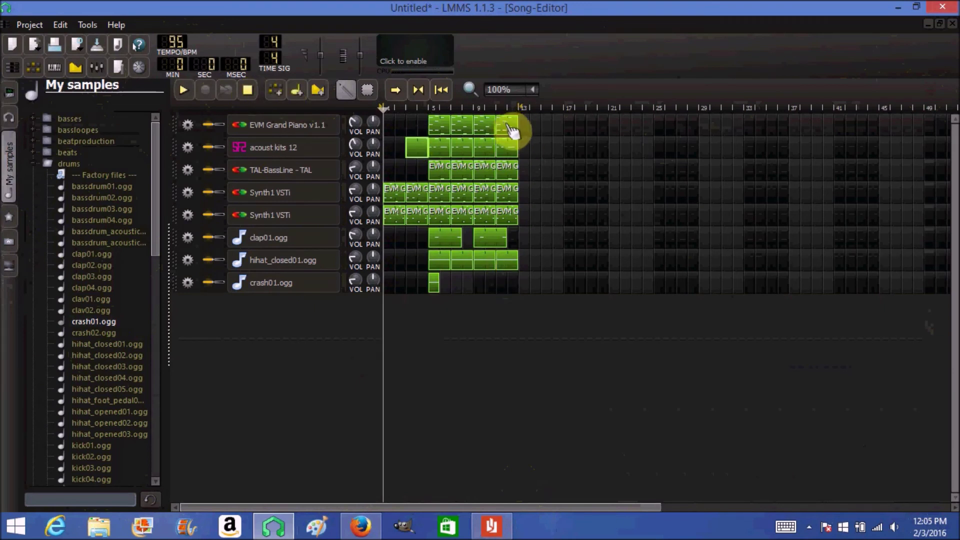
Duplicate the piano, acoustic drum, TAL-BassLine, upper Synth1 and clap patterns across bars 13 to 20.
left_click_drag(510, 130, 595, 131)
left_click_drag(516, 153, 531, 153)
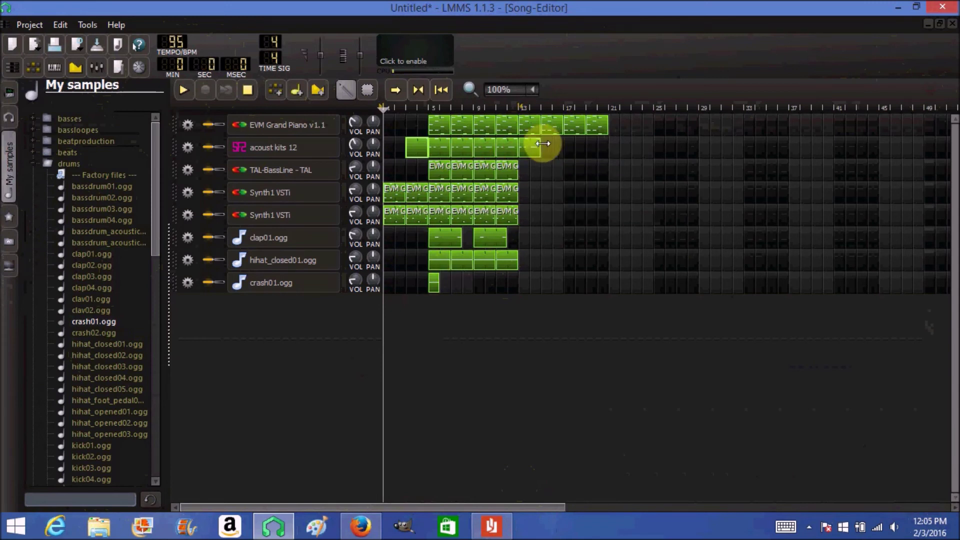
left_click_drag(533, 148, 594, 147)
left_click_drag(510, 175, 598, 176)
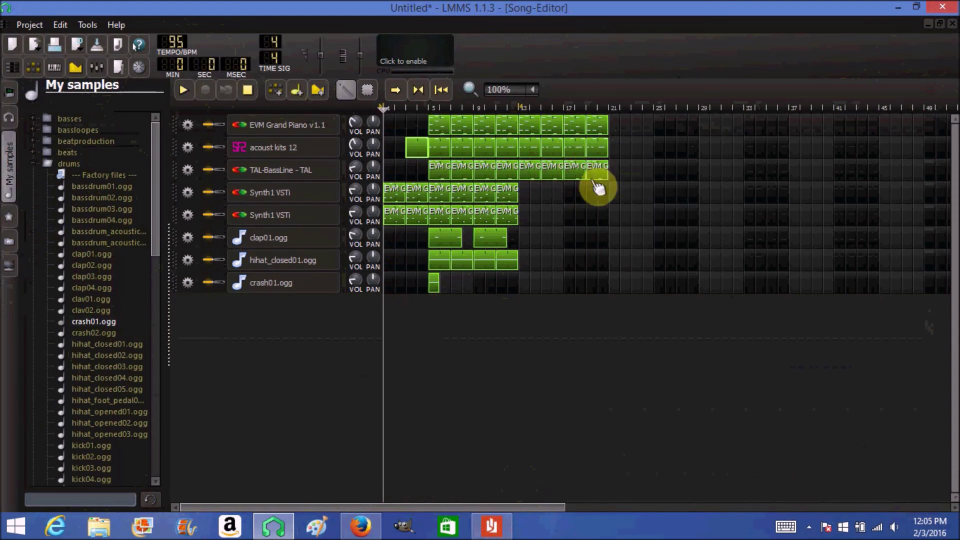
left_click_drag(512, 198, 590, 193)
left_click_drag(498, 245, 574, 241)
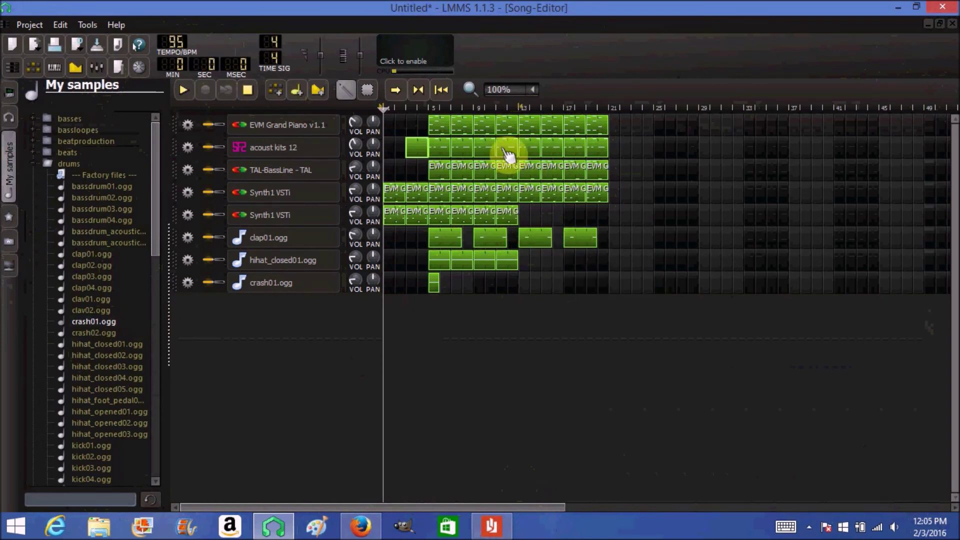
Copy the fill notes from the bar 3 drum pattern, deleting the copy pasted into that same pattern, and close the piano roll.
double_click(425, 150)
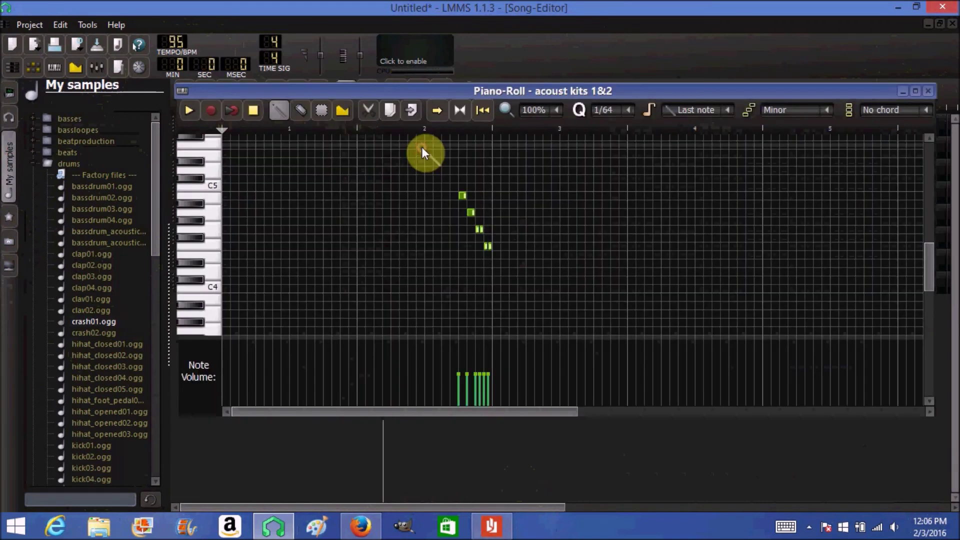
left_click(321, 111)
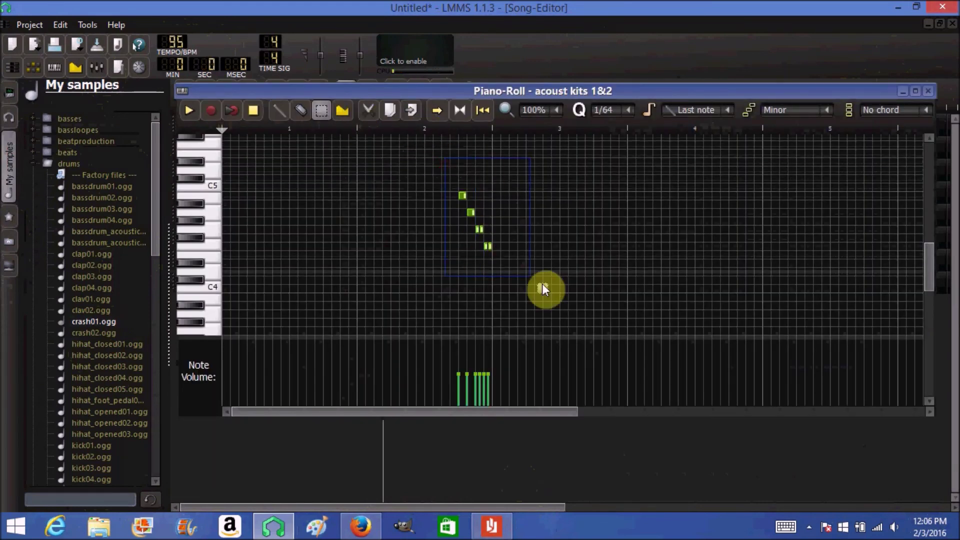
left_click_drag(542, 284, 460, 180)
left_click(391, 110)
left_click(410, 111)
right_click(352, 246)
right_click(344, 228)
right_click(336, 212)
right_click(327, 196)
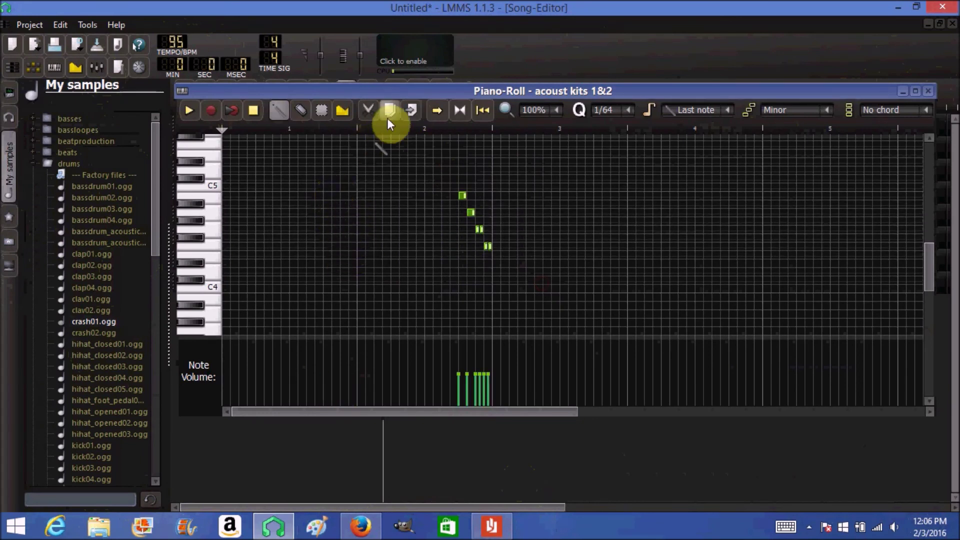
left_click(322, 111)
mouse_move(441, 167)
left_mouse_down()
mouse_move(519, 298)
mouse_move(518, 290)
left_mouse_up()
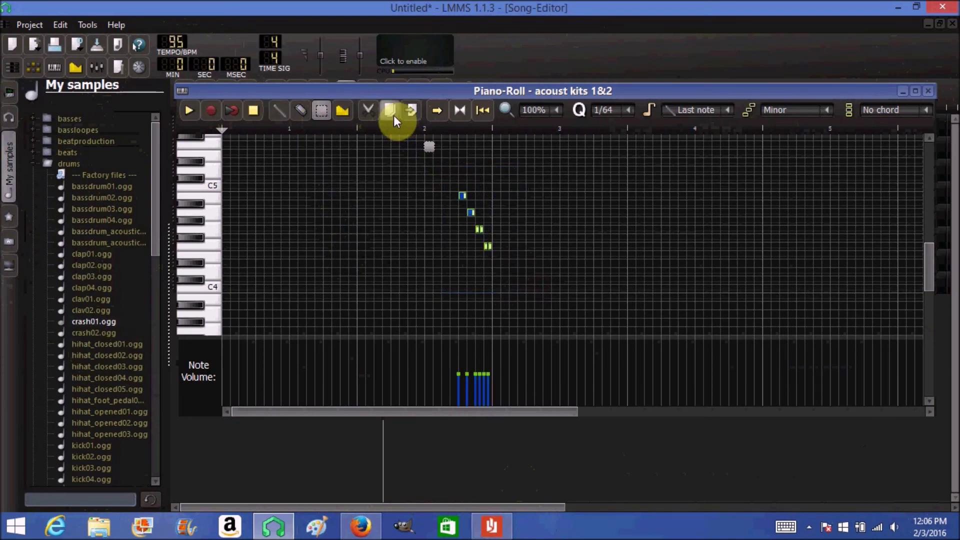
left_click(929, 91)
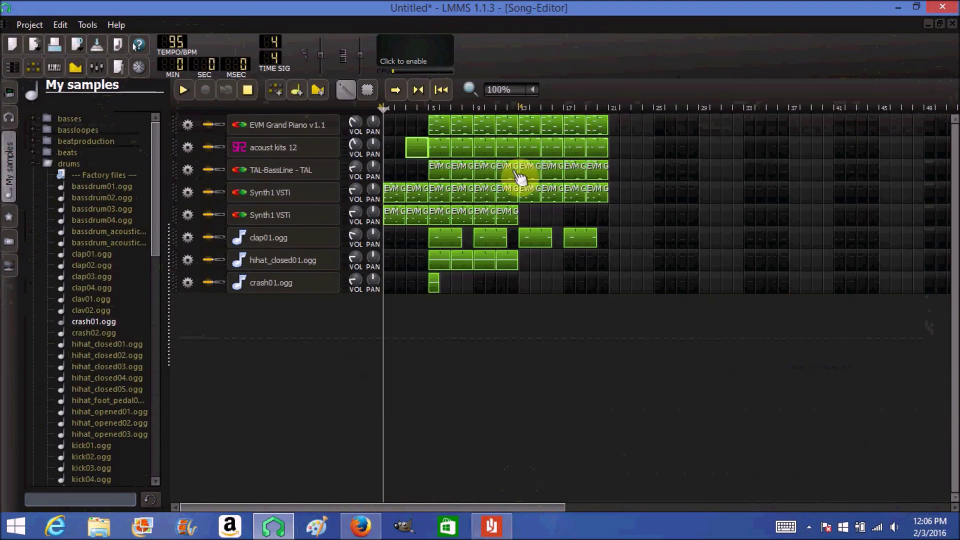
Paste the fill into the bar 11 drum pattern, move it to the end of its second bar, and set quantization back to 1/16.
double_click(510, 151)
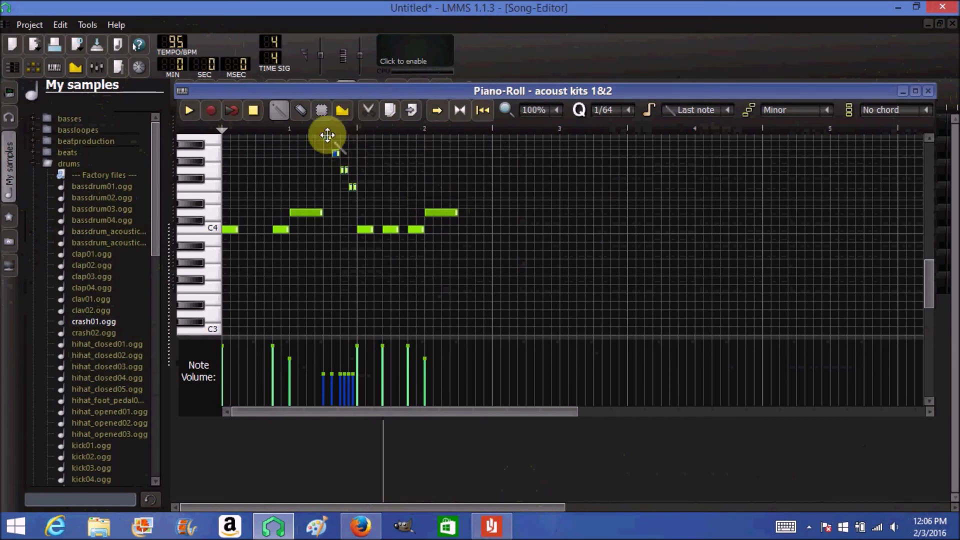
left_click_drag(327, 135, 463, 136)
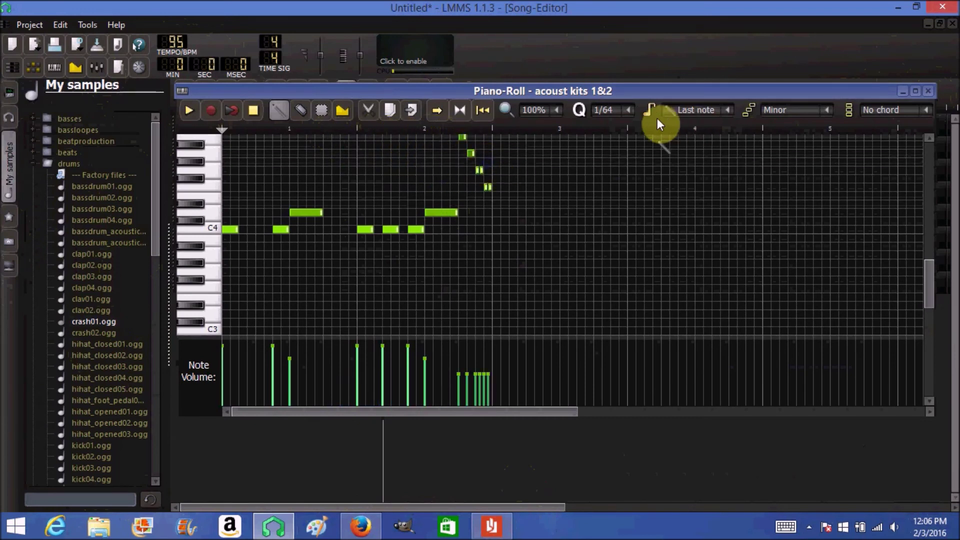
left_click(628, 110)
left_click(636, 208)
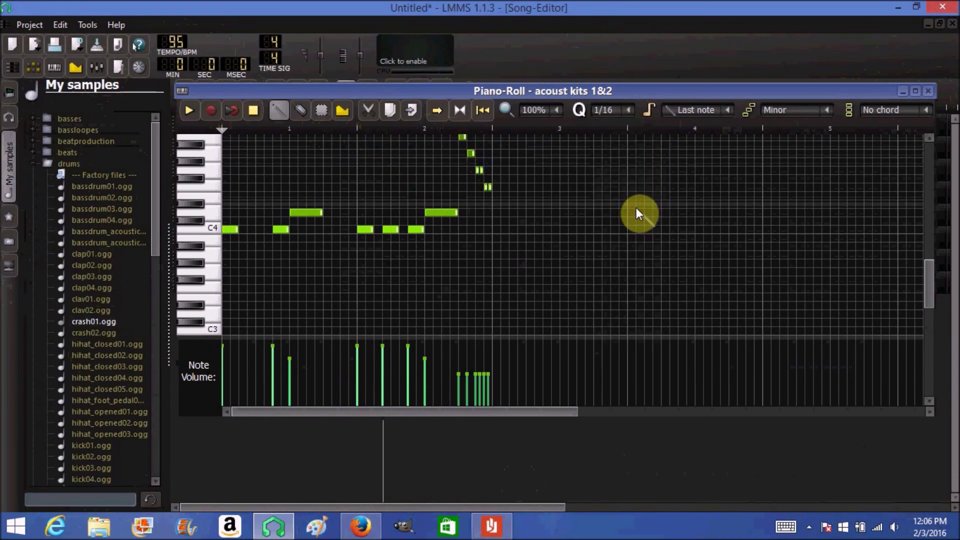
left_click(928, 91)
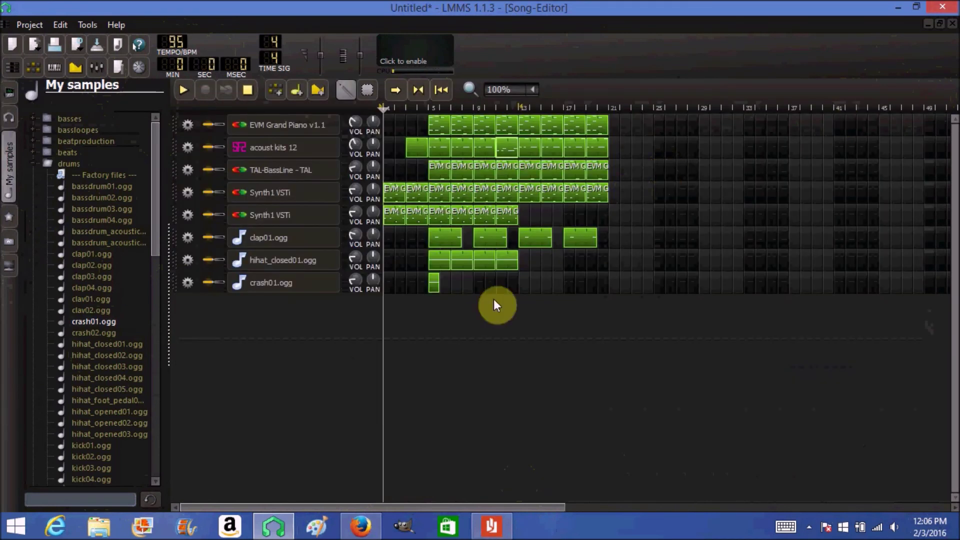
Duplicate the crash pattern to start at bar 13.
left_click_drag(440, 286, 526, 285)
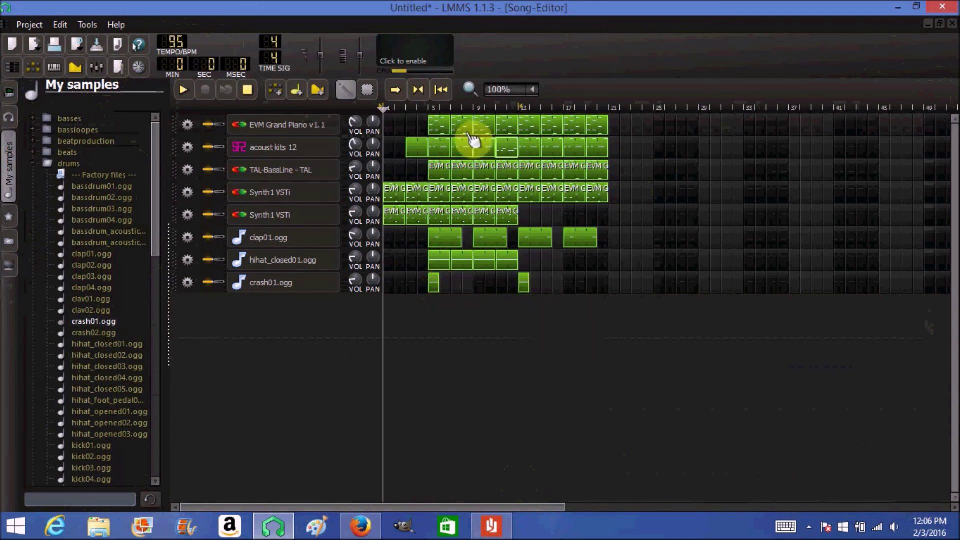
Set the loop end to the end of bar 20 and play the song from the start.
left_click(607, 107)
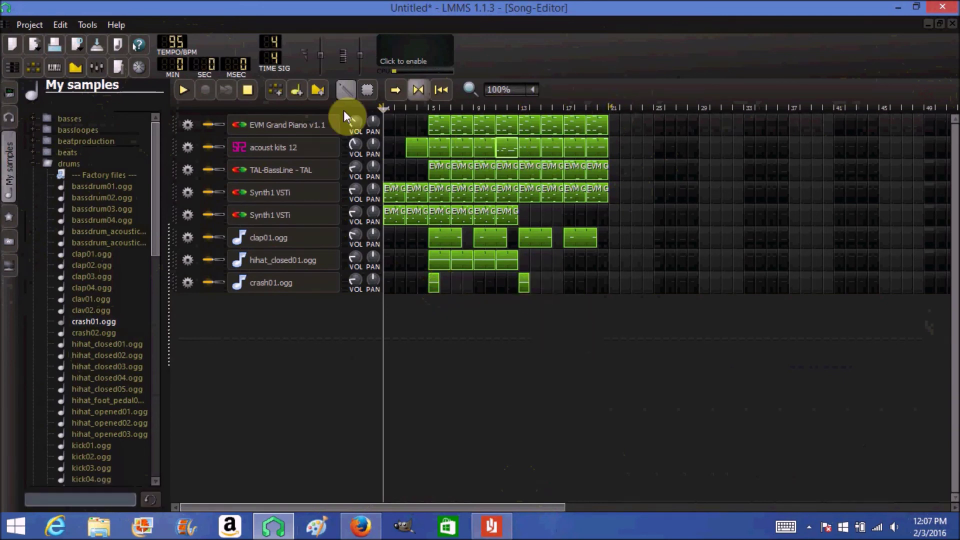
left_click(183, 90)
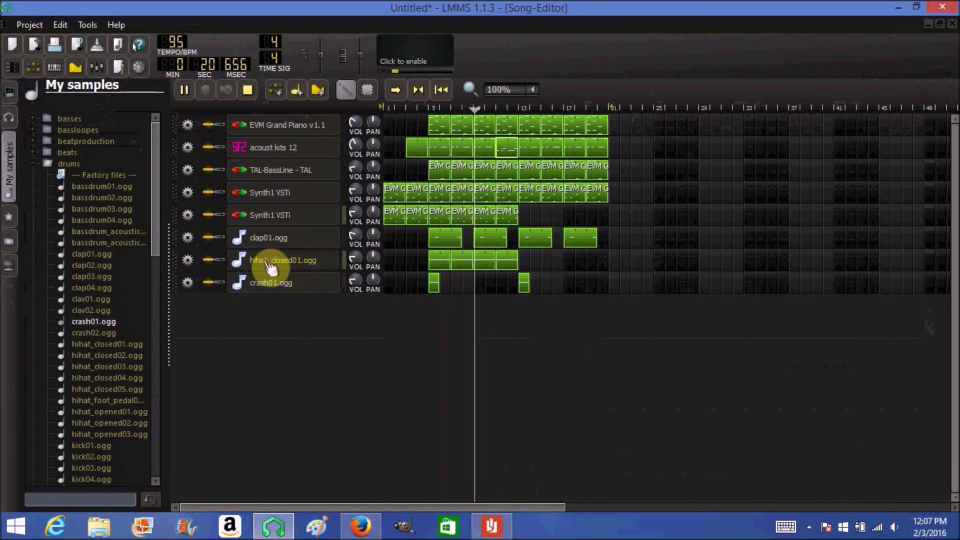
Check the closed hi-hat's mixer assignment, lower the FX 5 fader during playback, close both windows and stop the song.
left_click(96, 66)
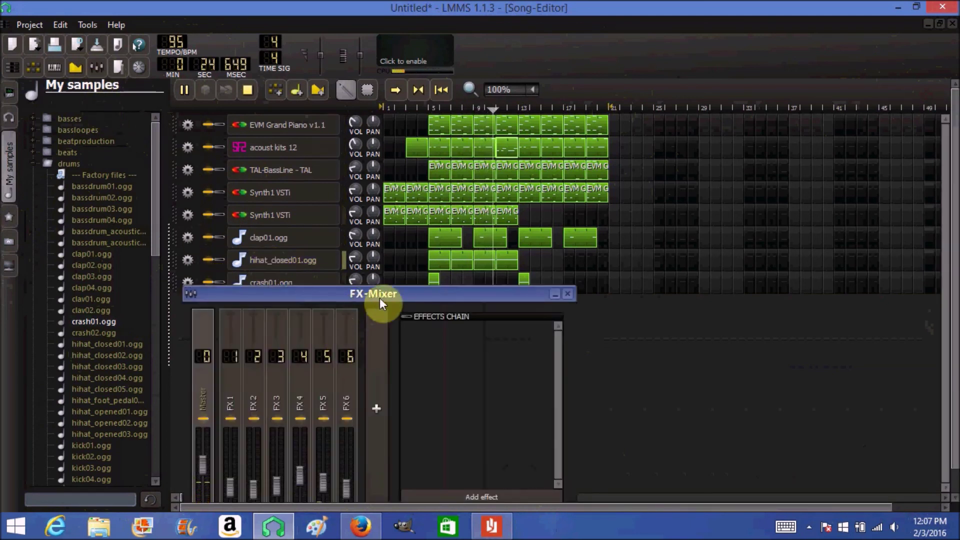
left_click(302, 264)
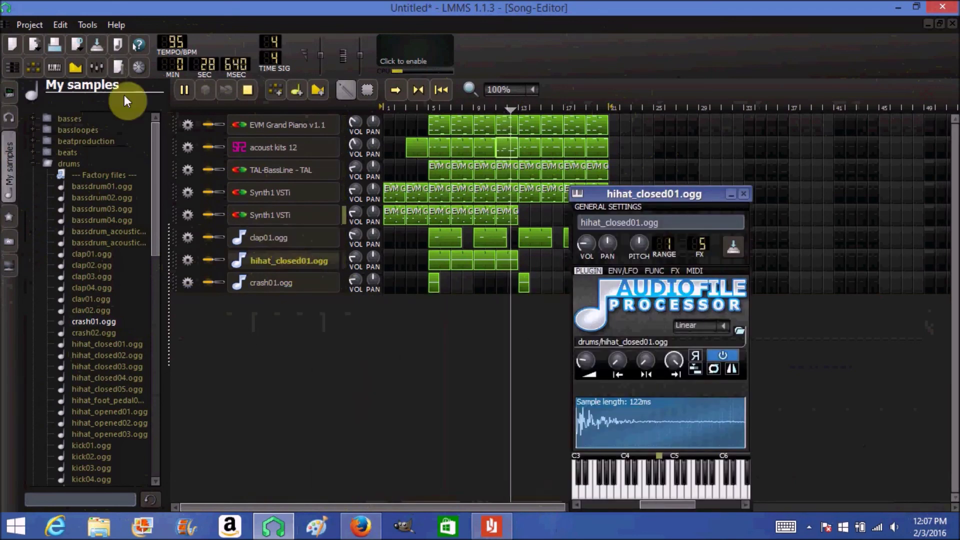
left_click(96, 67)
left_click_drag(258, 264, 359, 419)
left_click_drag(325, 475, 325, 493)
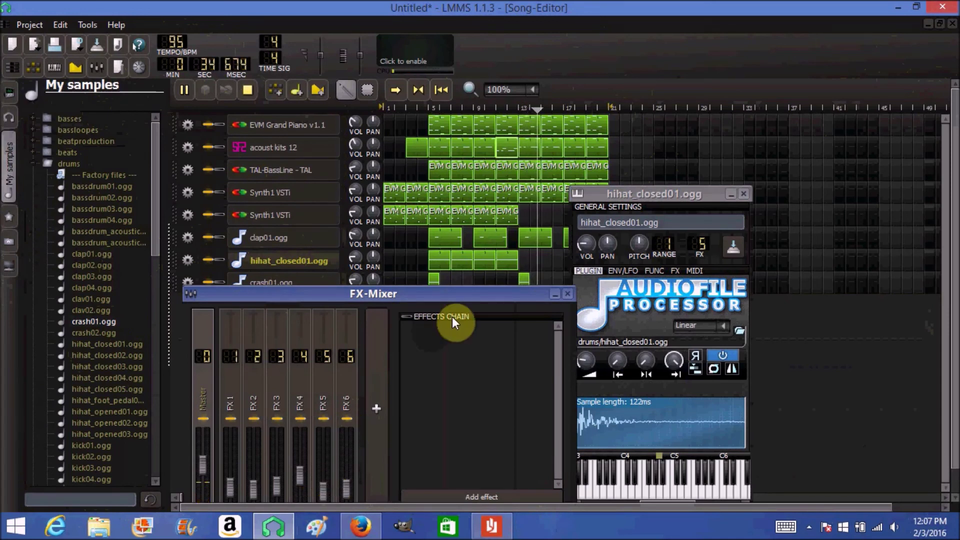
left_click(567, 293)
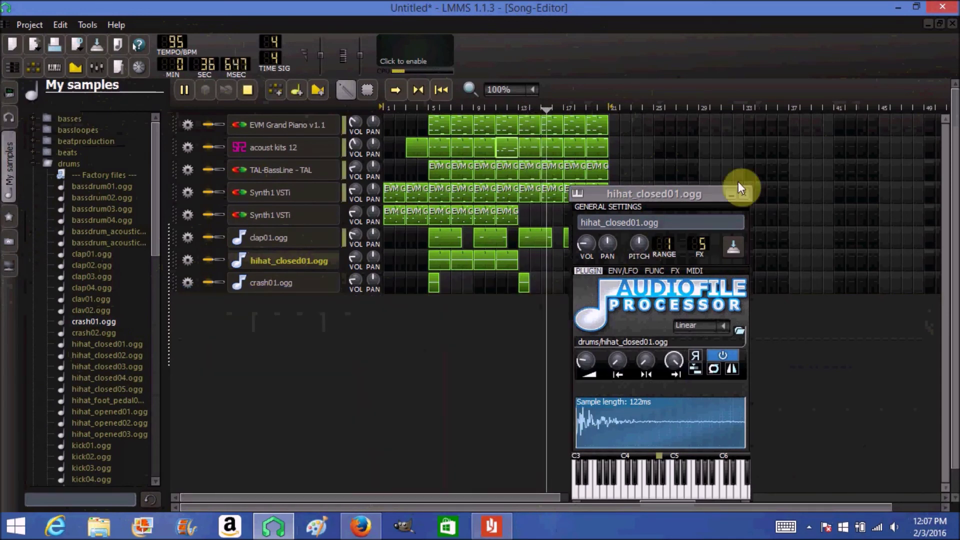
left_click(743, 194)
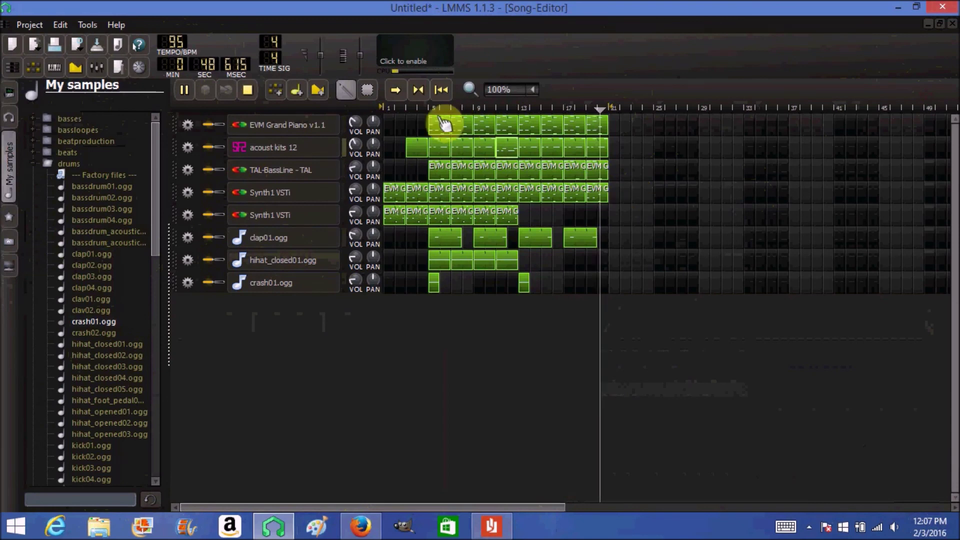
left_click(245, 91)
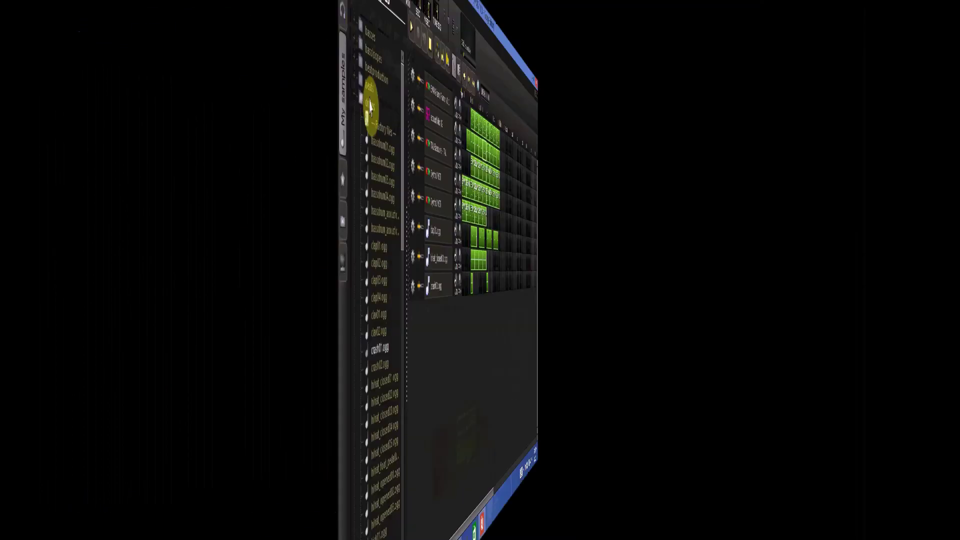
Find Chant_03.wav in the chants folder of the Lex Luger sound pack under beatproduction and add it as a new Song-Editor instrument track.
left_click(58, 163)
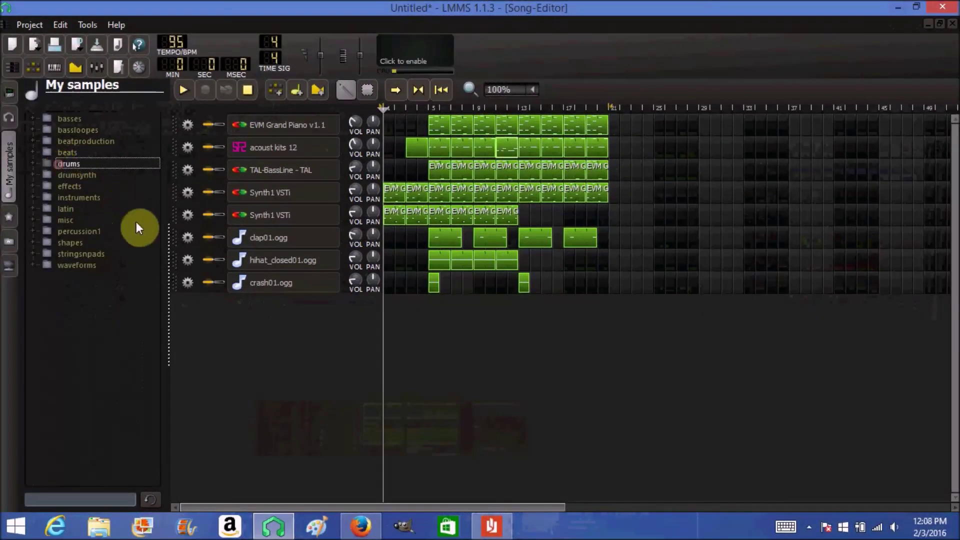
double_click(70, 143)
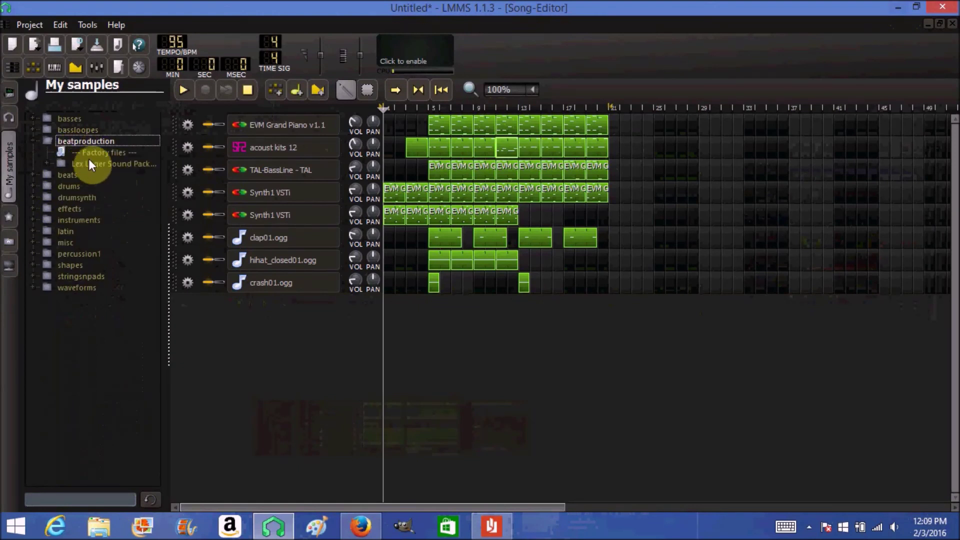
double_click(85, 163)
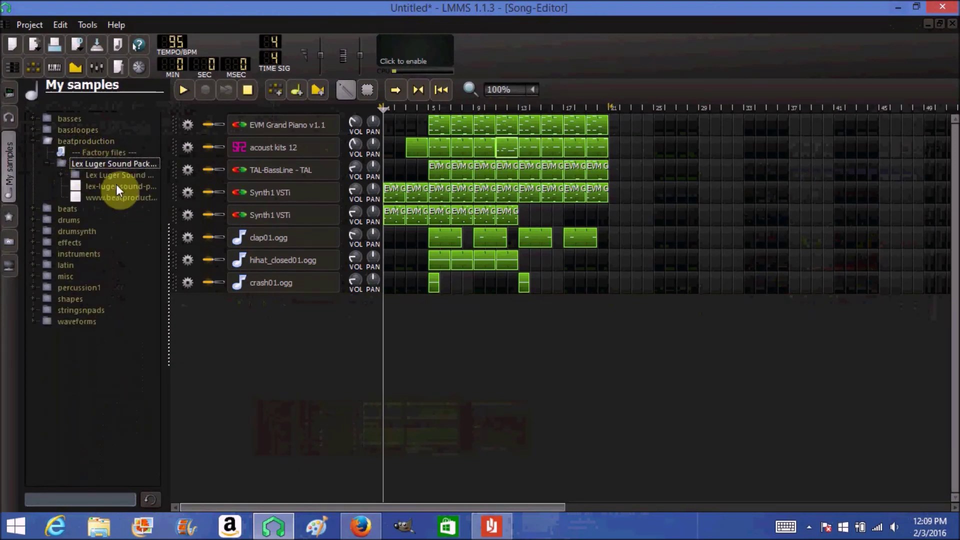
double_click(101, 174)
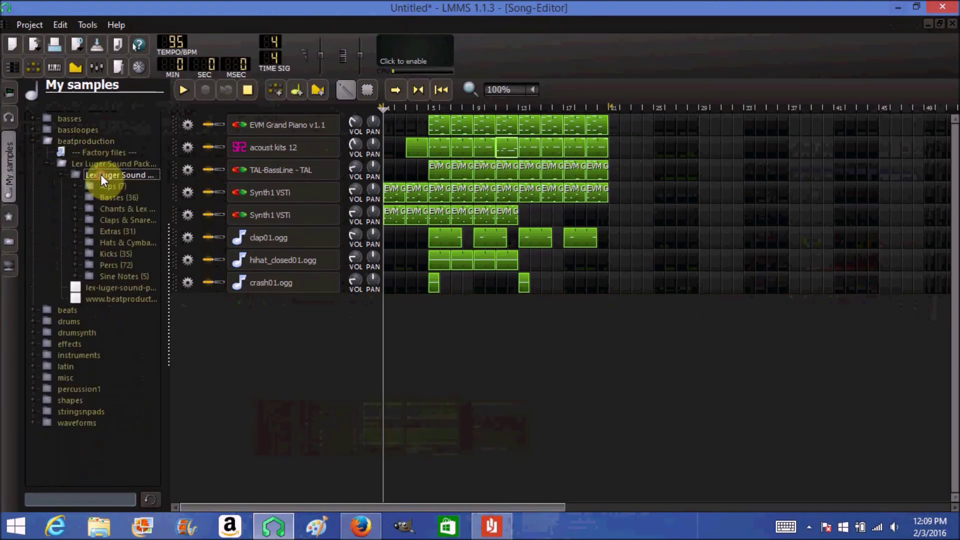
double_click(109, 209)
left_click(115, 232)
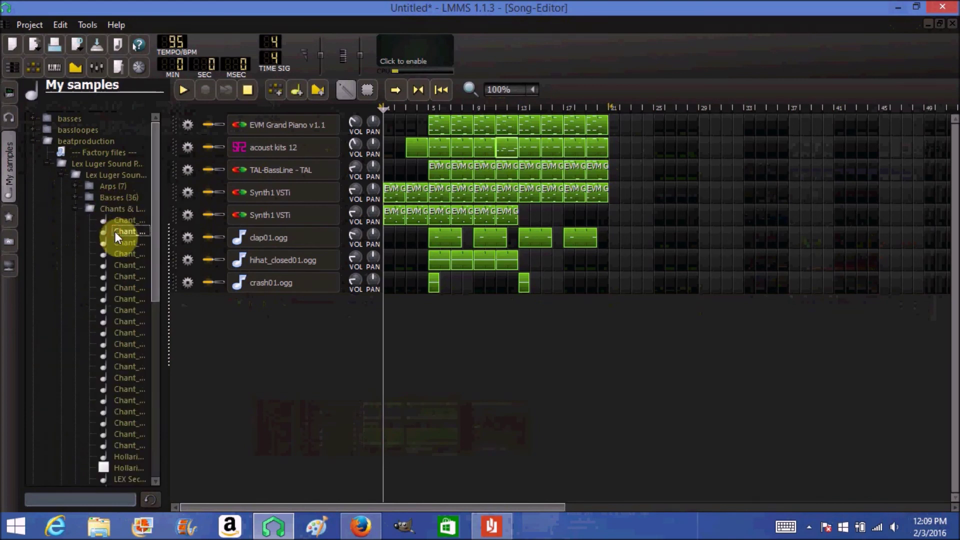
left_click(117, 244)
right_click(117, 244)
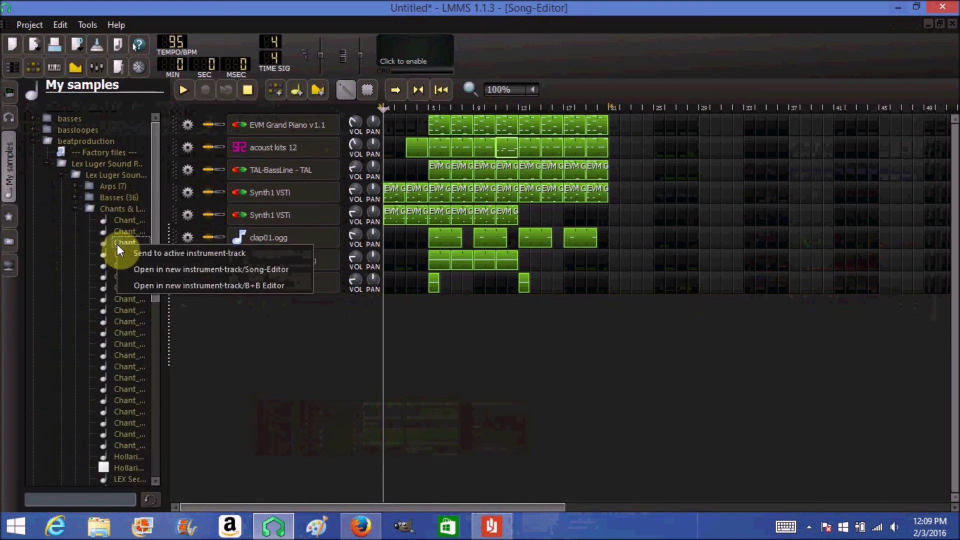
left_click(136, 271)
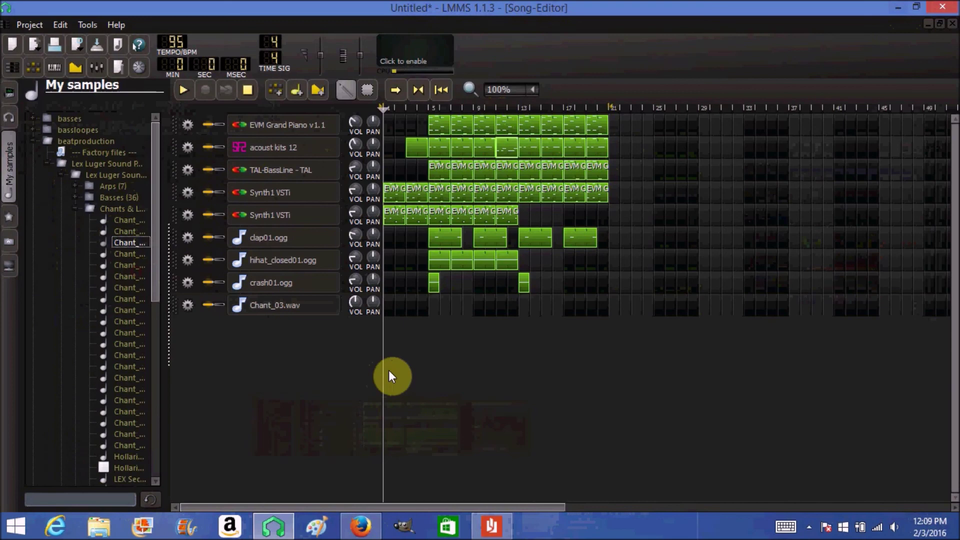
Create a Chant_03 pattern at bar 13 with an A4 note at the start of each of its four bars.
double_click(521, 308)
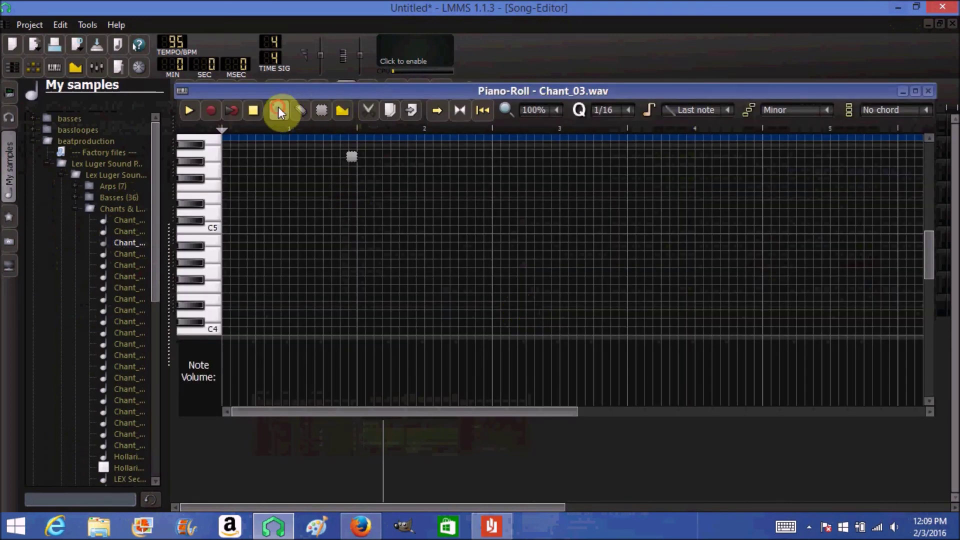
left_click(225, 253)
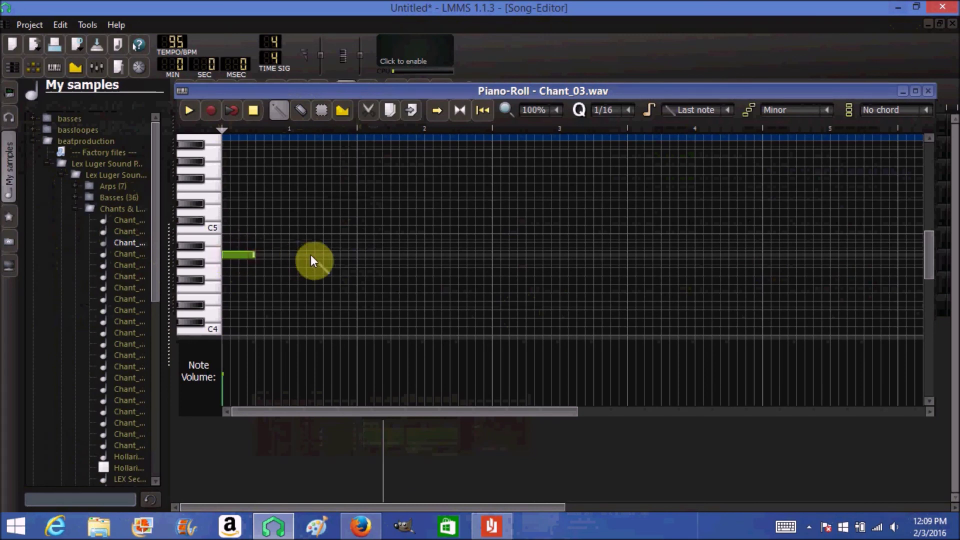
left_click(359, 254)
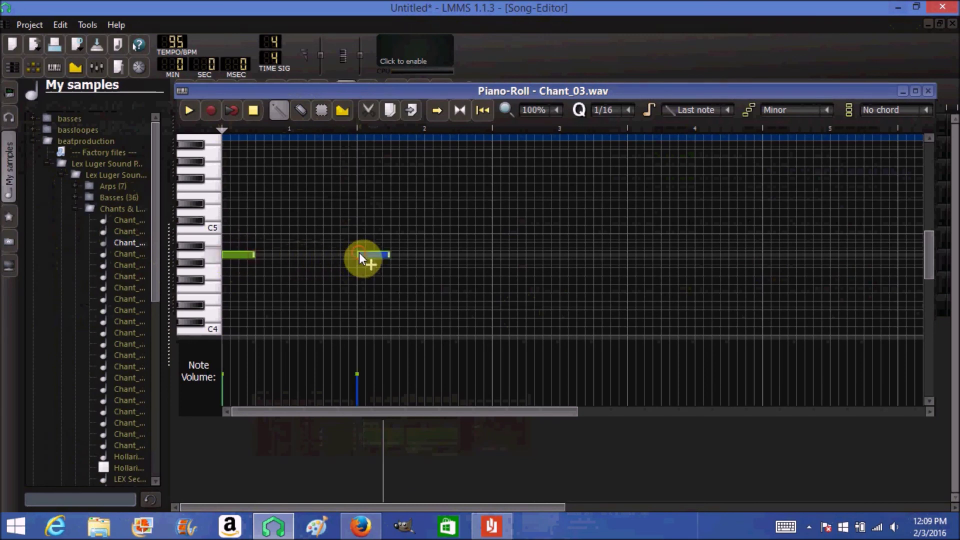
left_click(494, 255)
left_click(630, 254)
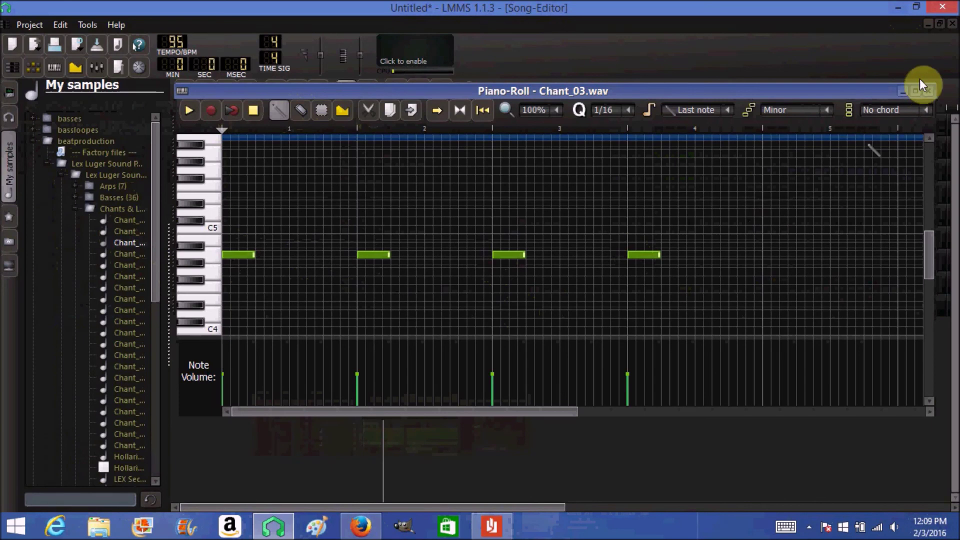
left_click(926, 91)
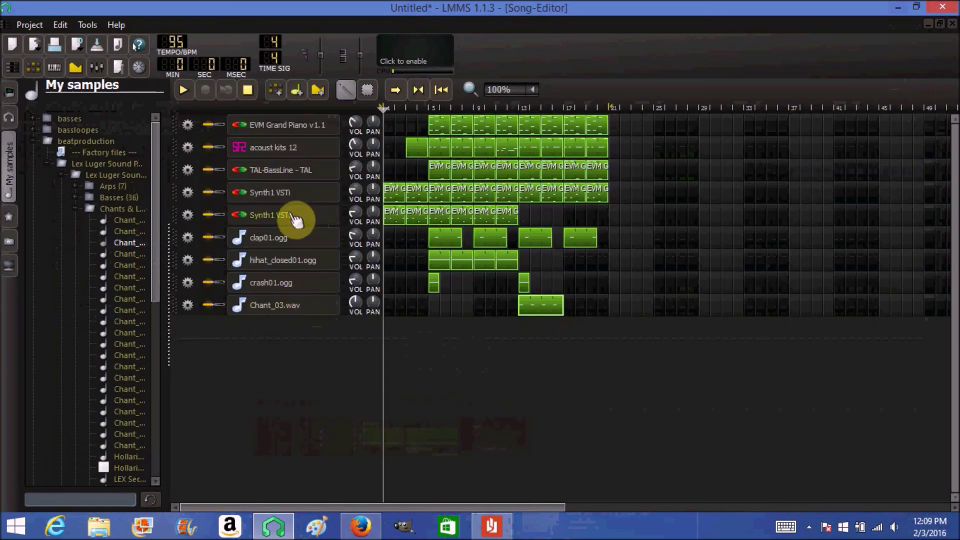
Add a seventh channel to the FX-Mixer and assign the Chant_03 track to FX 7.
left_click(96, 64)
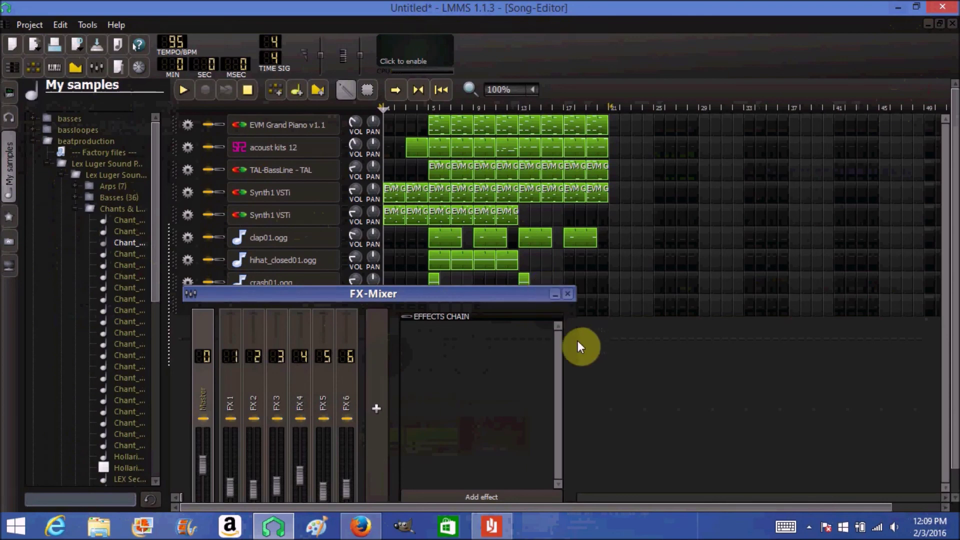
left_click_drag(575, 341, 649, 332)
left_click_drag(496, 299, 491, 348)
left_click(310, 307)
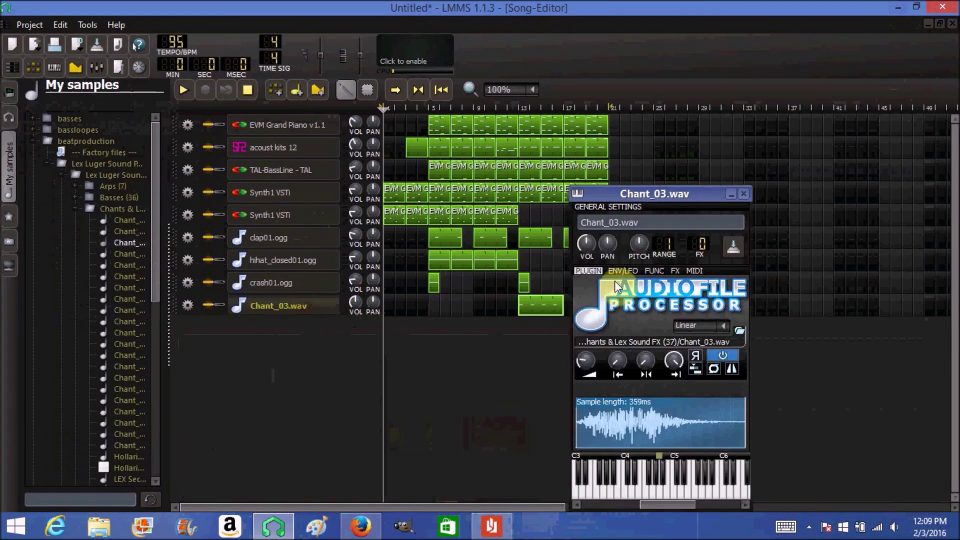
left_click_drag(710, 247, 729, 220)
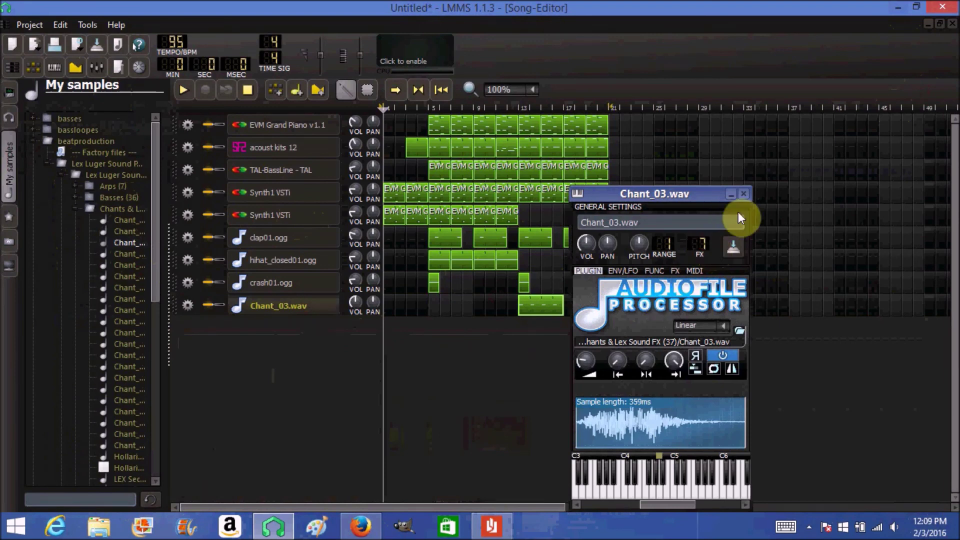
left_click(744, 195)
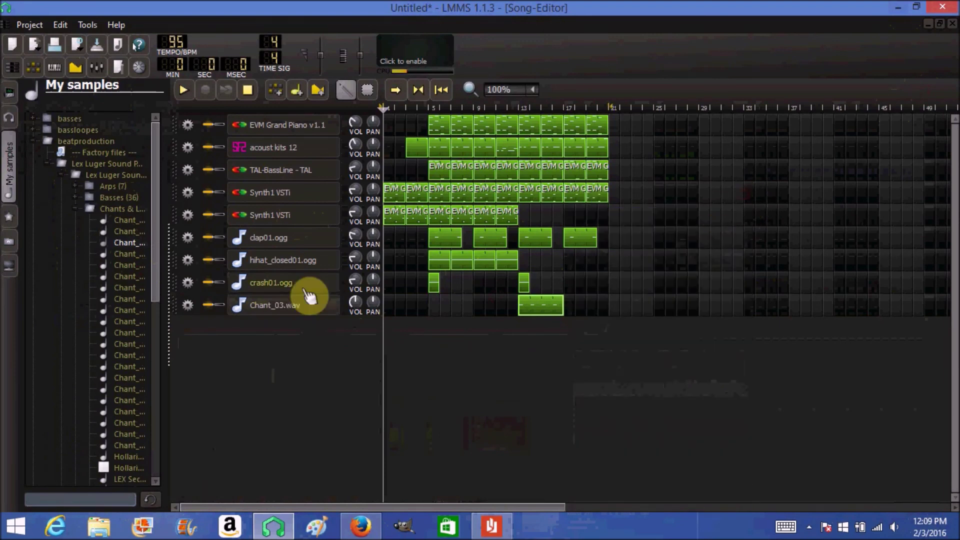
Lower the FX 7 fader in the FX-Mixer and close the mixer.
left_click(97, 67)
left_click_drag(391, 345, 394, 302)
left_click_drag(371, 459, 377, 479)
left_click_drag(524, 296, 524, 334)
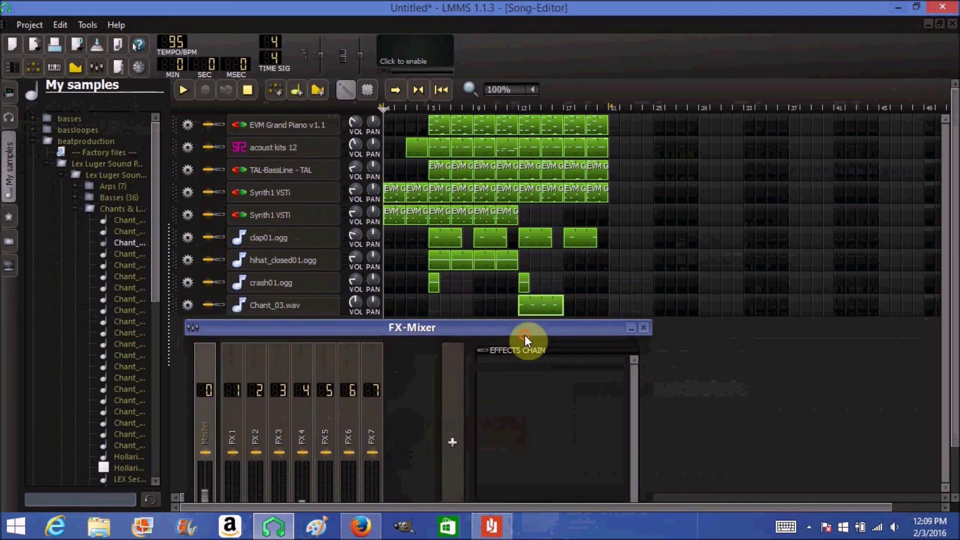
left_click(644, 327)
Duplicate the Chant_03 pattern at bar 17, then lower the track's volume while playing from about bar 12, and stop playback.
left_click_drag(539, 306, 577, 310)
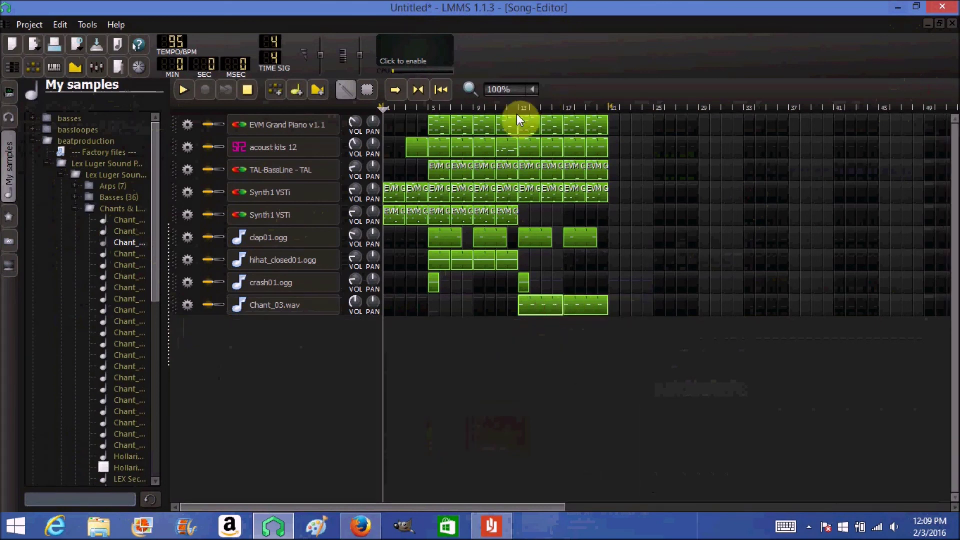
left_click(508, 108)
left_click(184, 89)
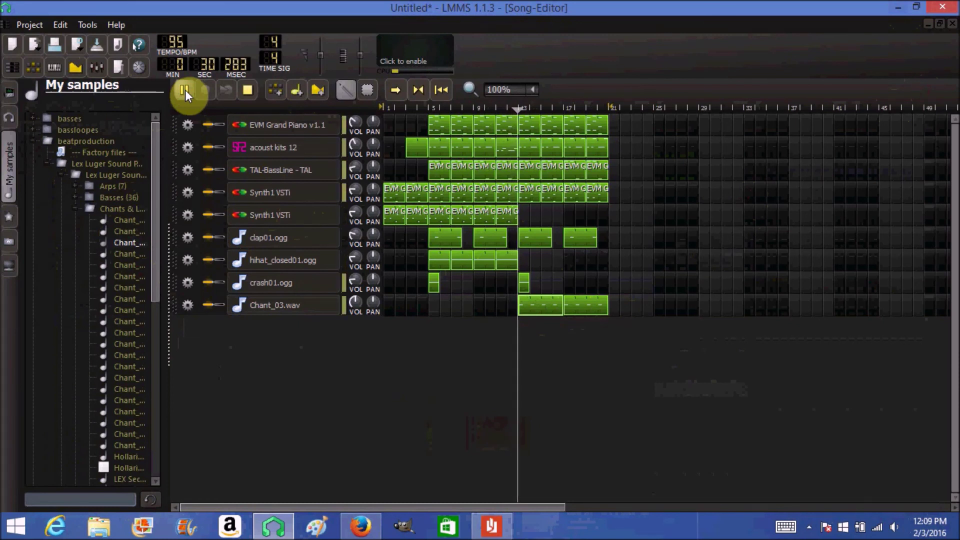
left_click_drag(354, 301, 356, 302)
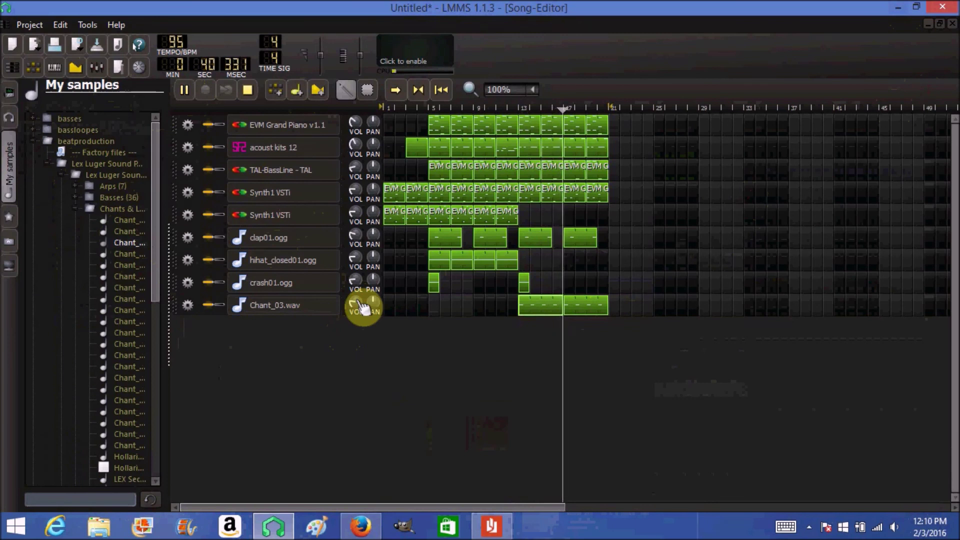
left_click_drag(354, 302, 355, 303)
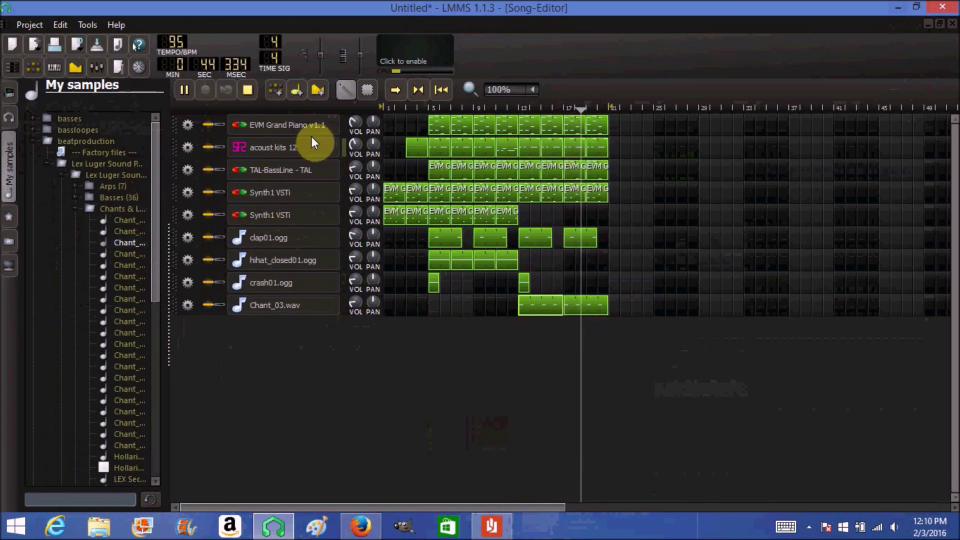
left_click(248, 90)
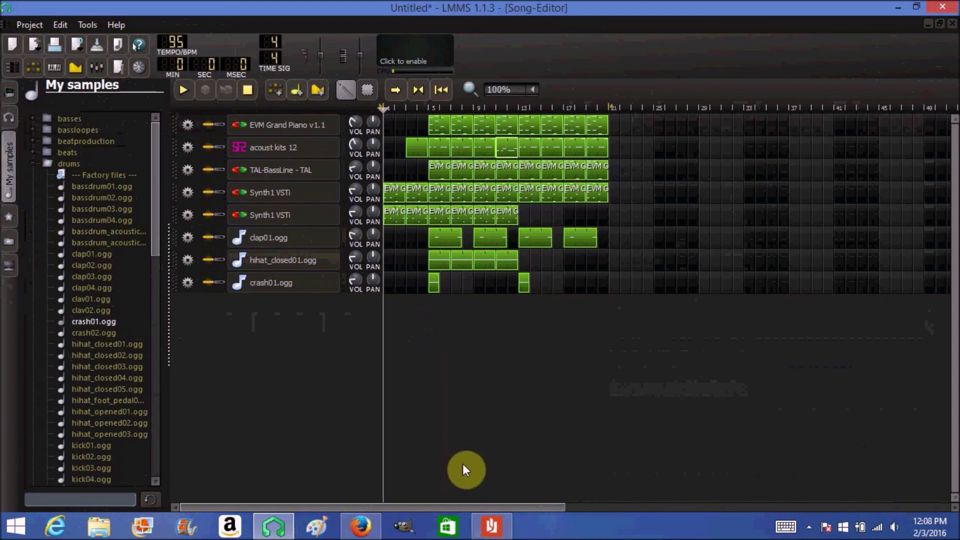
Switch to Firefox, view the Beat Maker E-Course home page and its Free List subscription form, and minimize the browser.
mouse_move(491, 526)
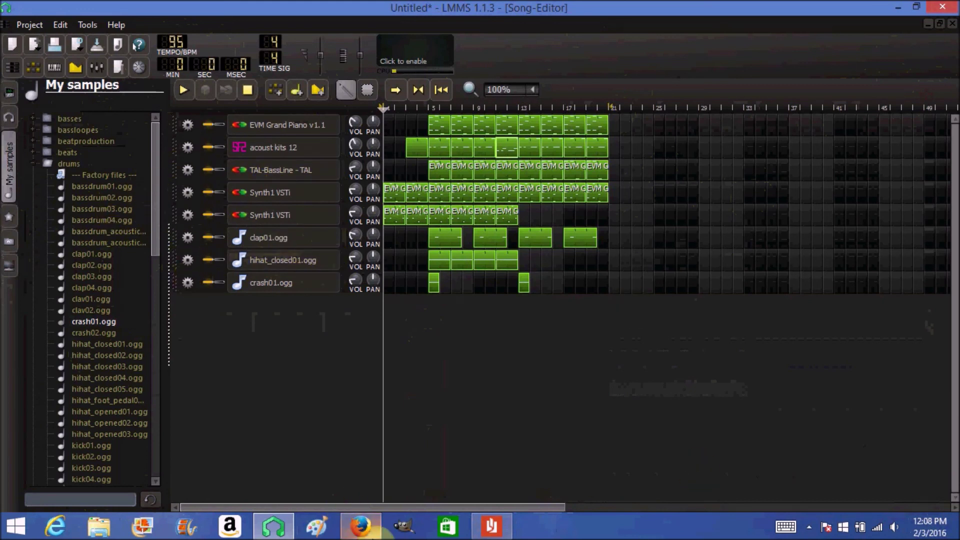
left_click(361, 526)
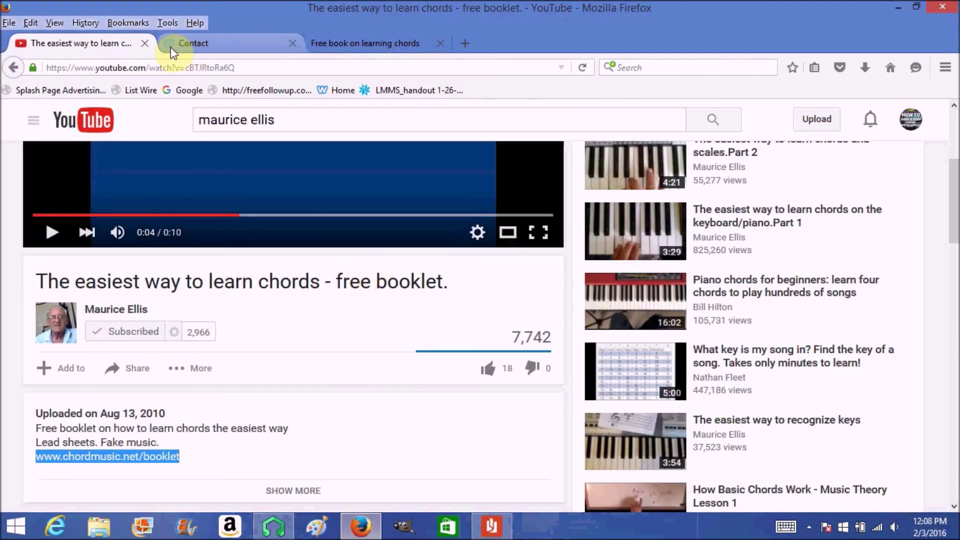
left_click(215, 43)
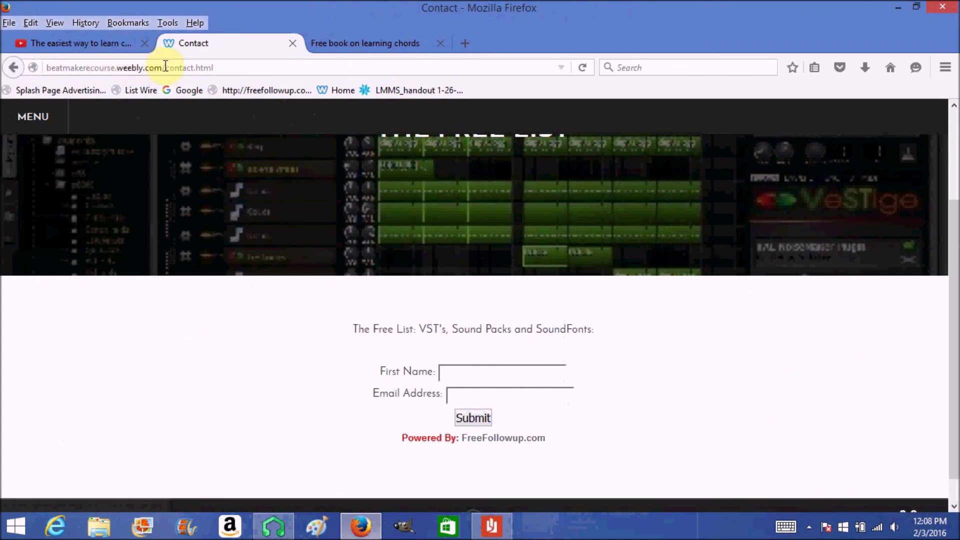
key("alt+Left")
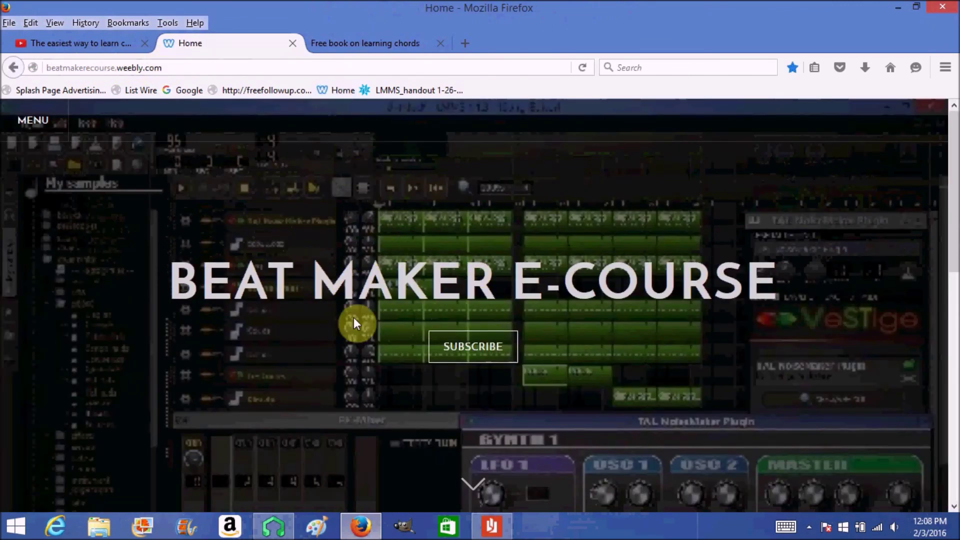
left_click(494, 348)
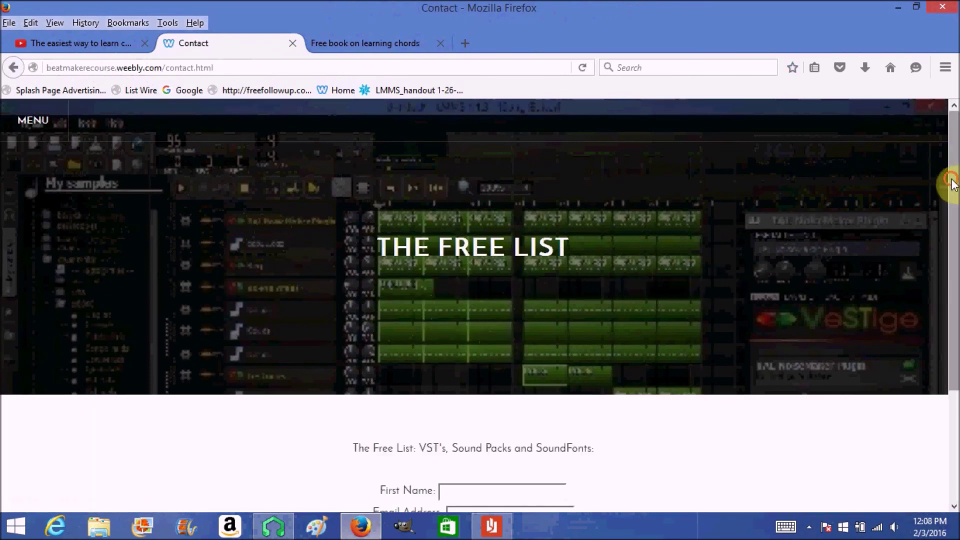
left_click_drag(949, 182, 952, 232)
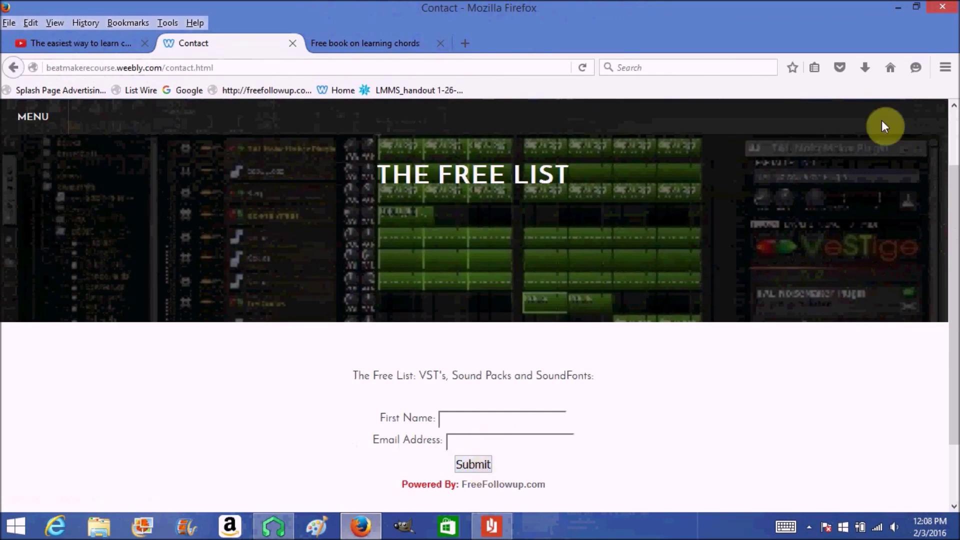
left_click(899, 8)
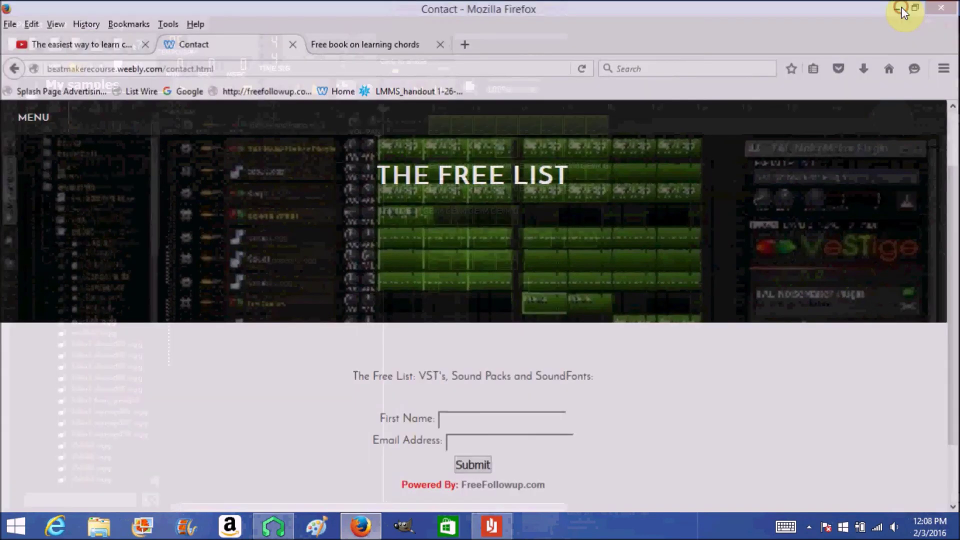